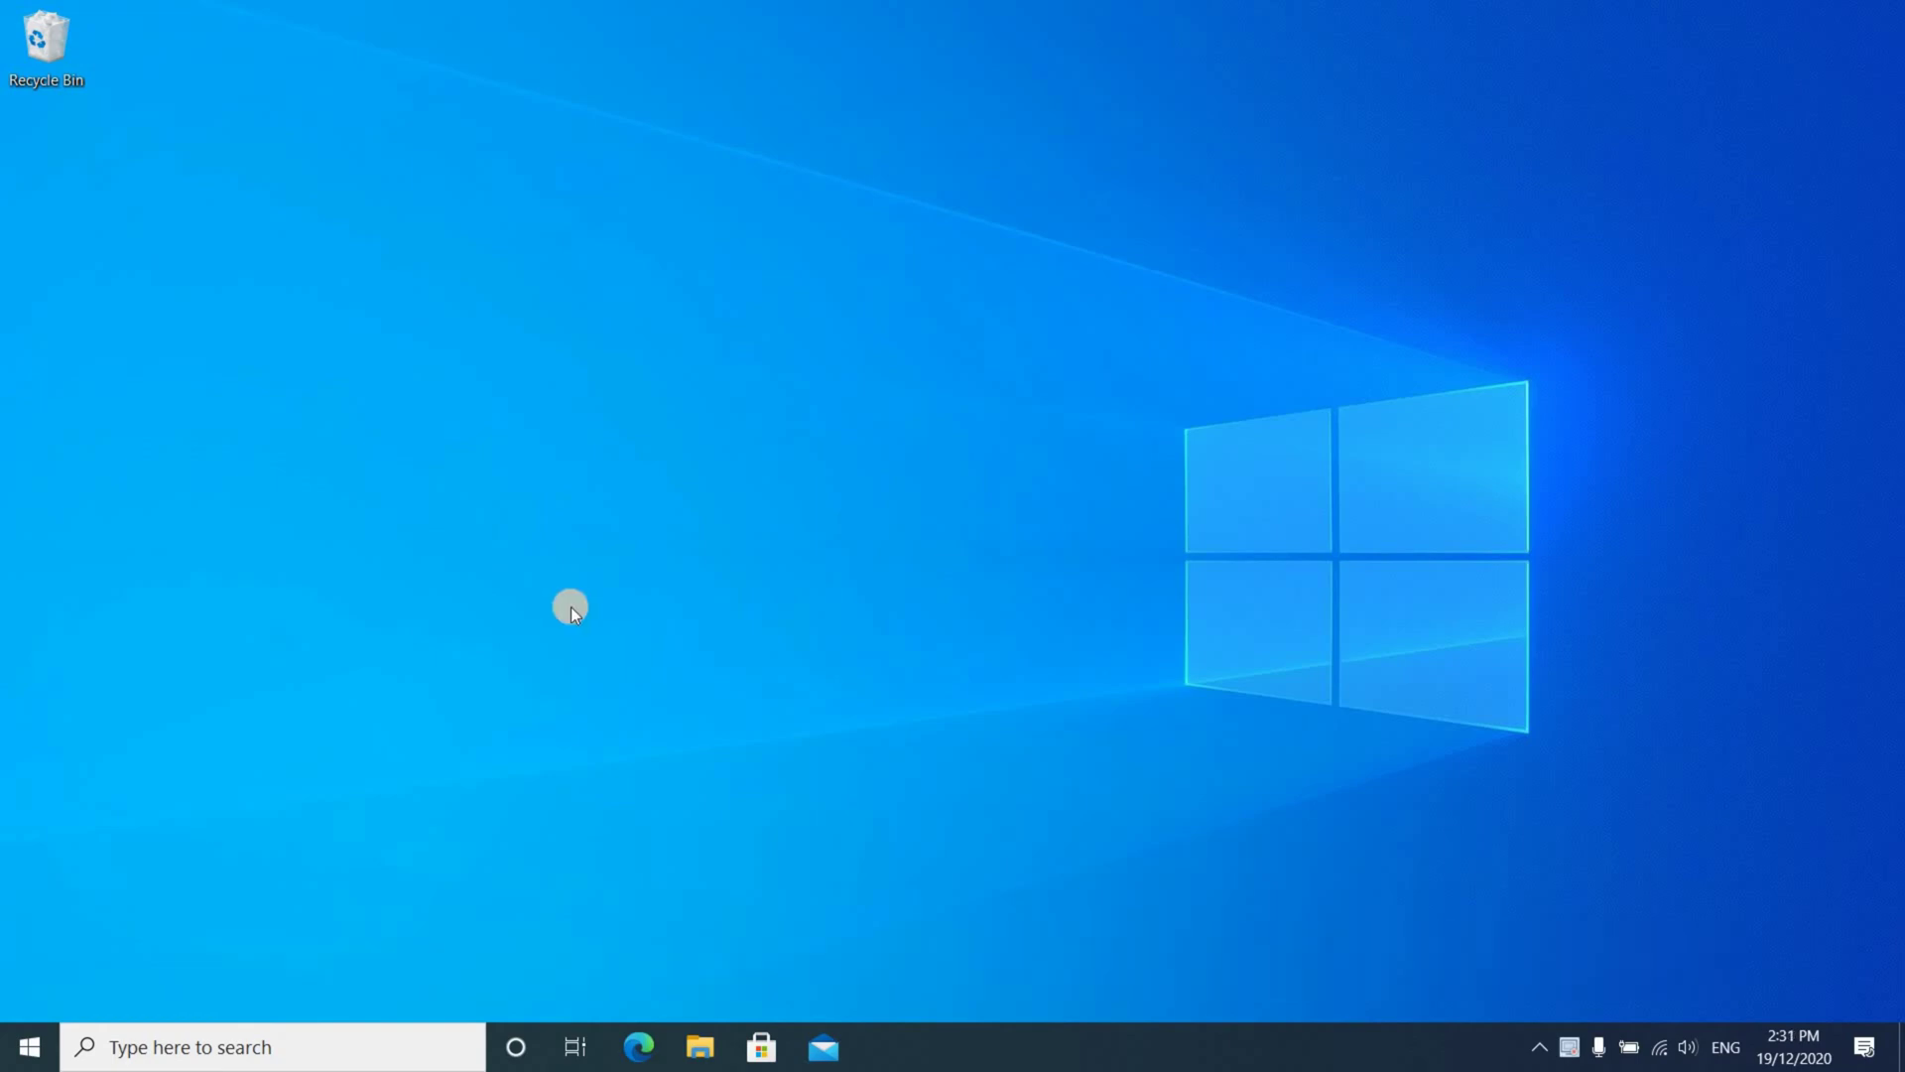
# Quick-format the Samsung 250 (F:) drive as NTFS with the volume label 'Samsung BU'
pyautogui.click(700, 1052)
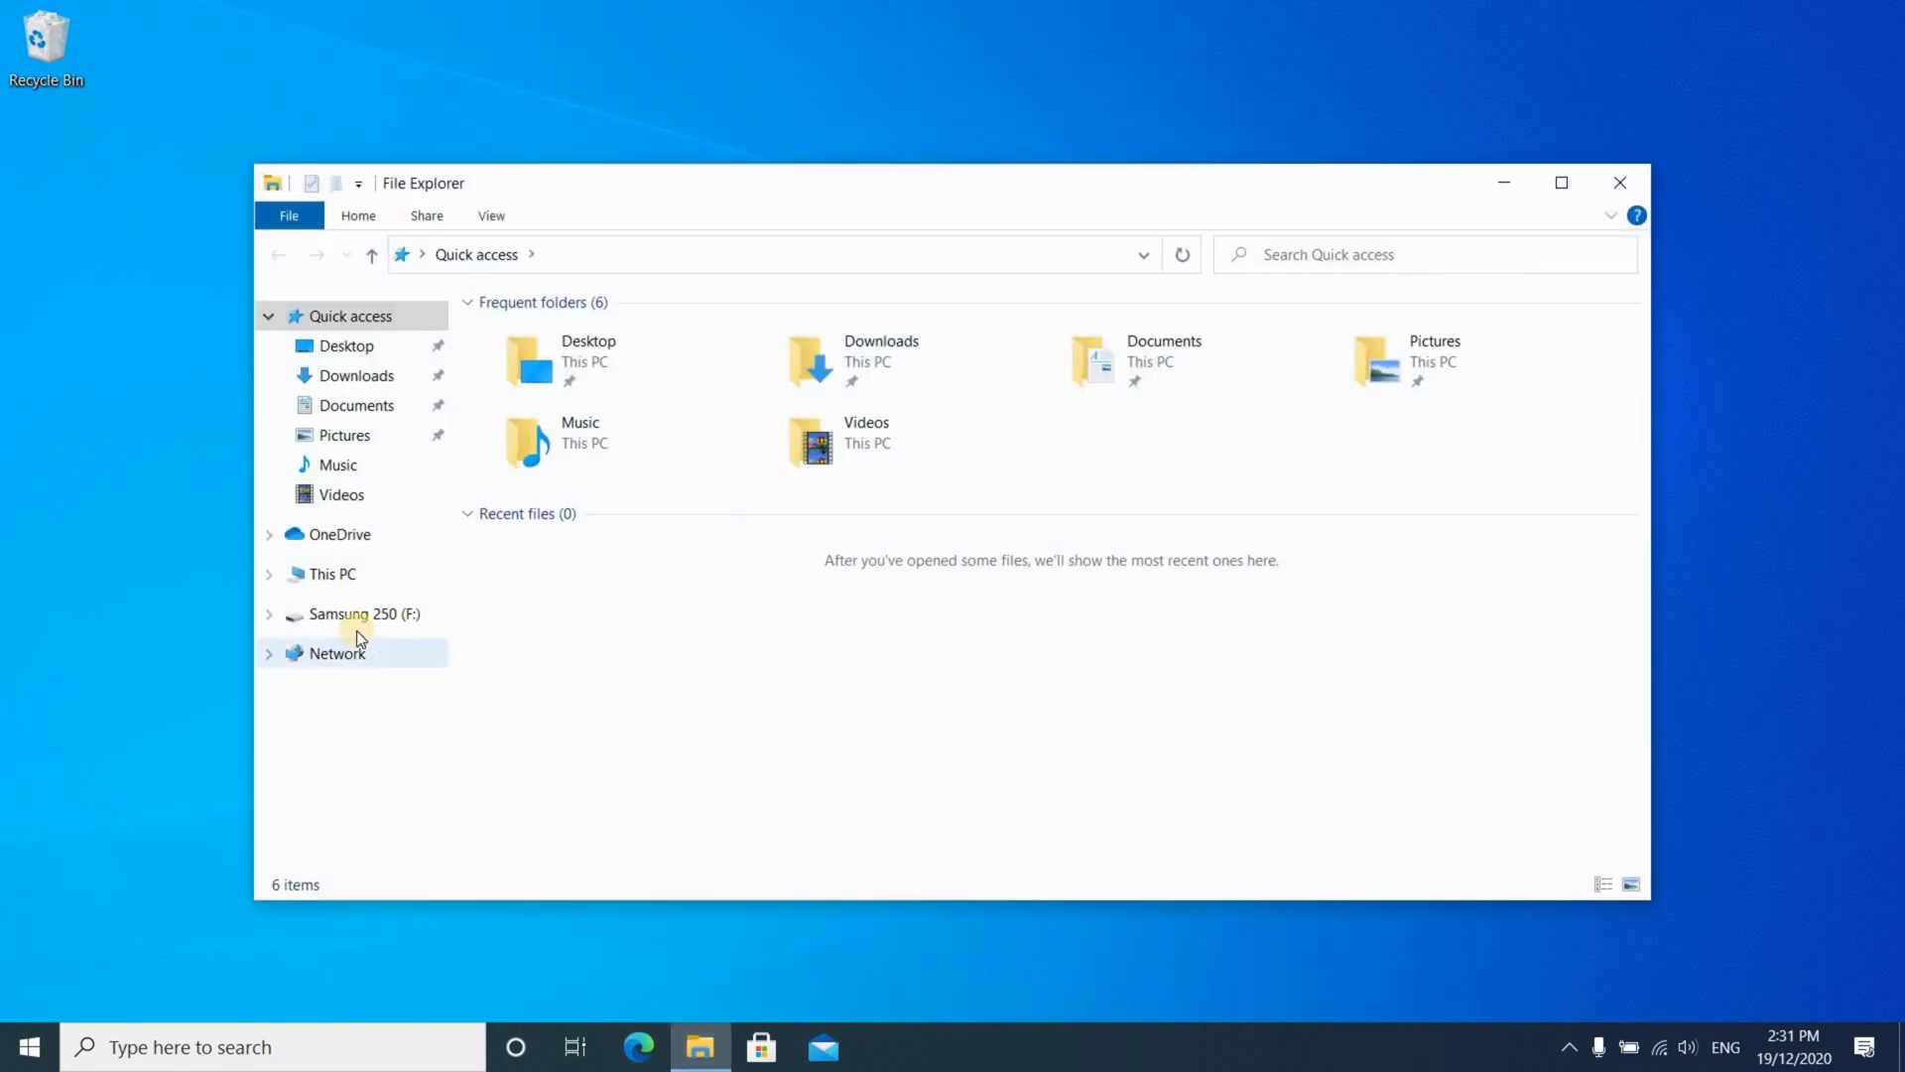
pyautogui.rightClick(344, 625)
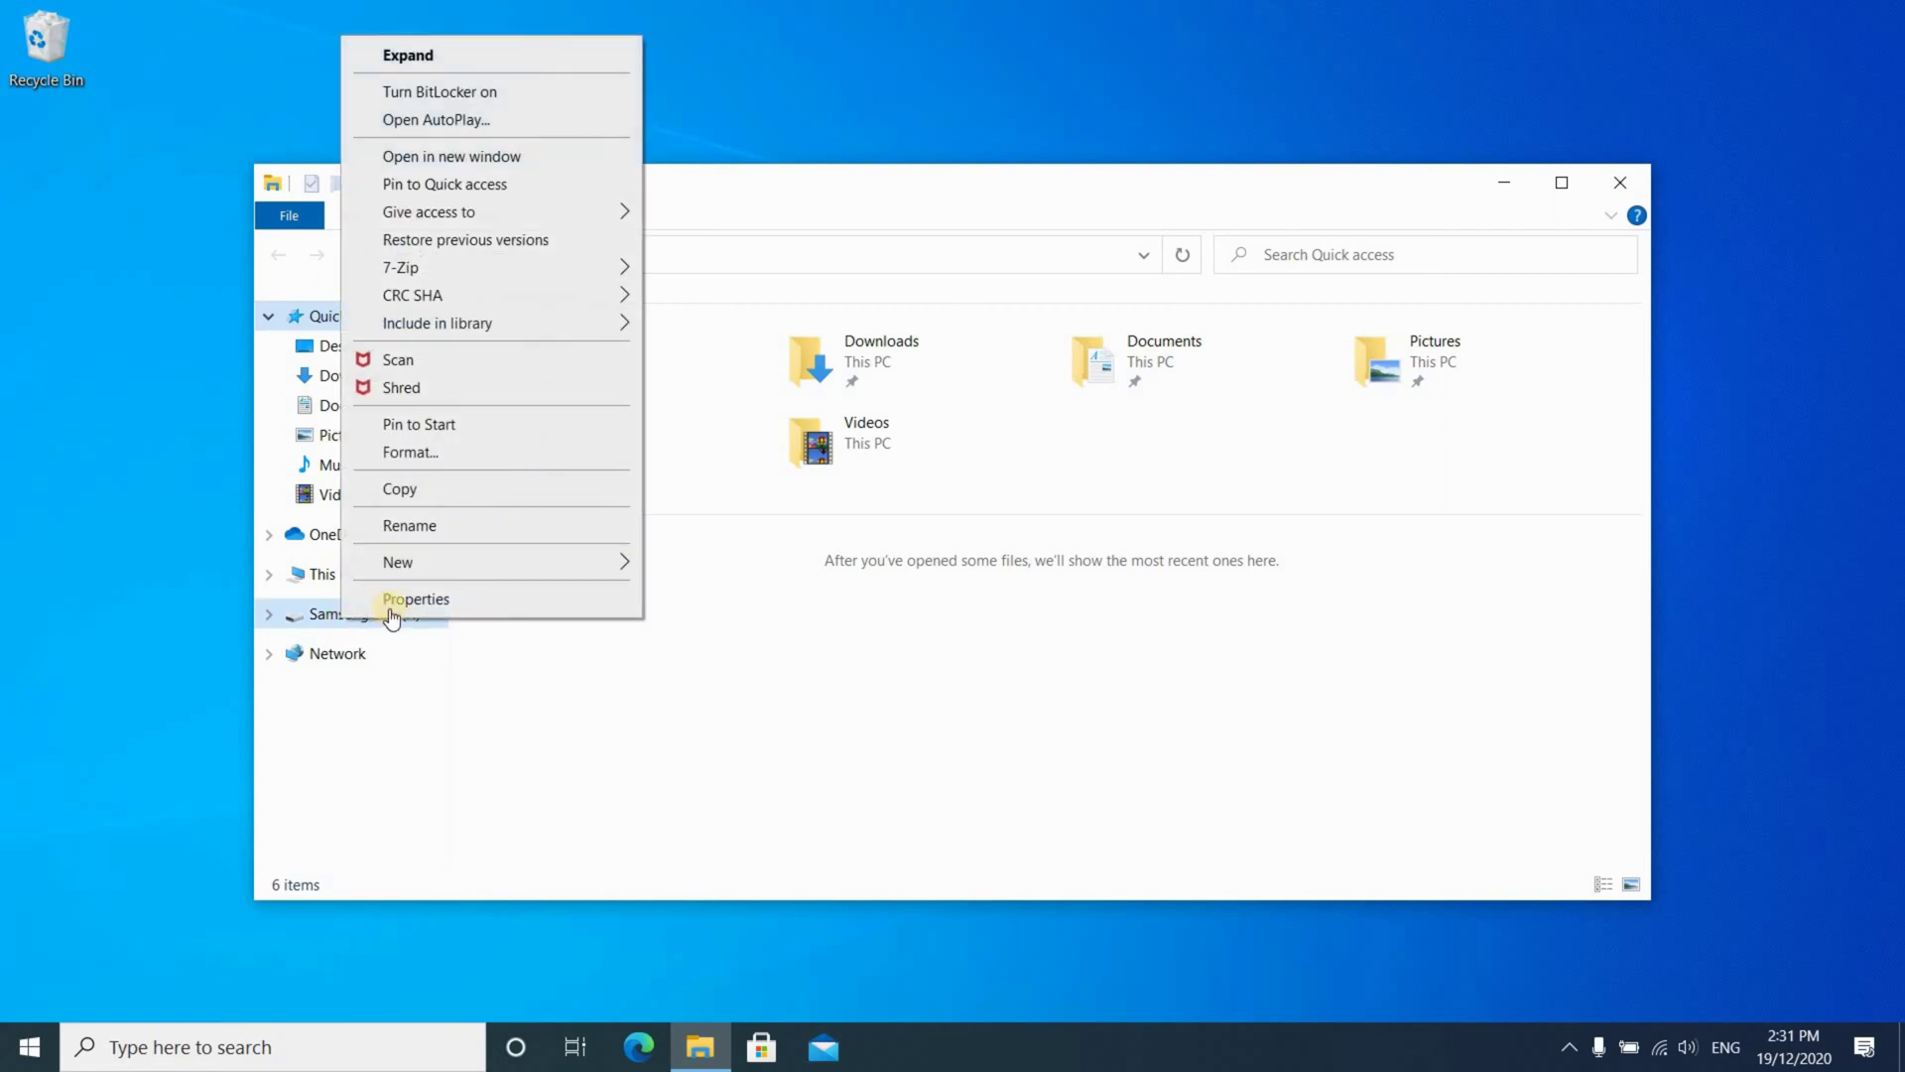
pyautogui.click(411, 454)
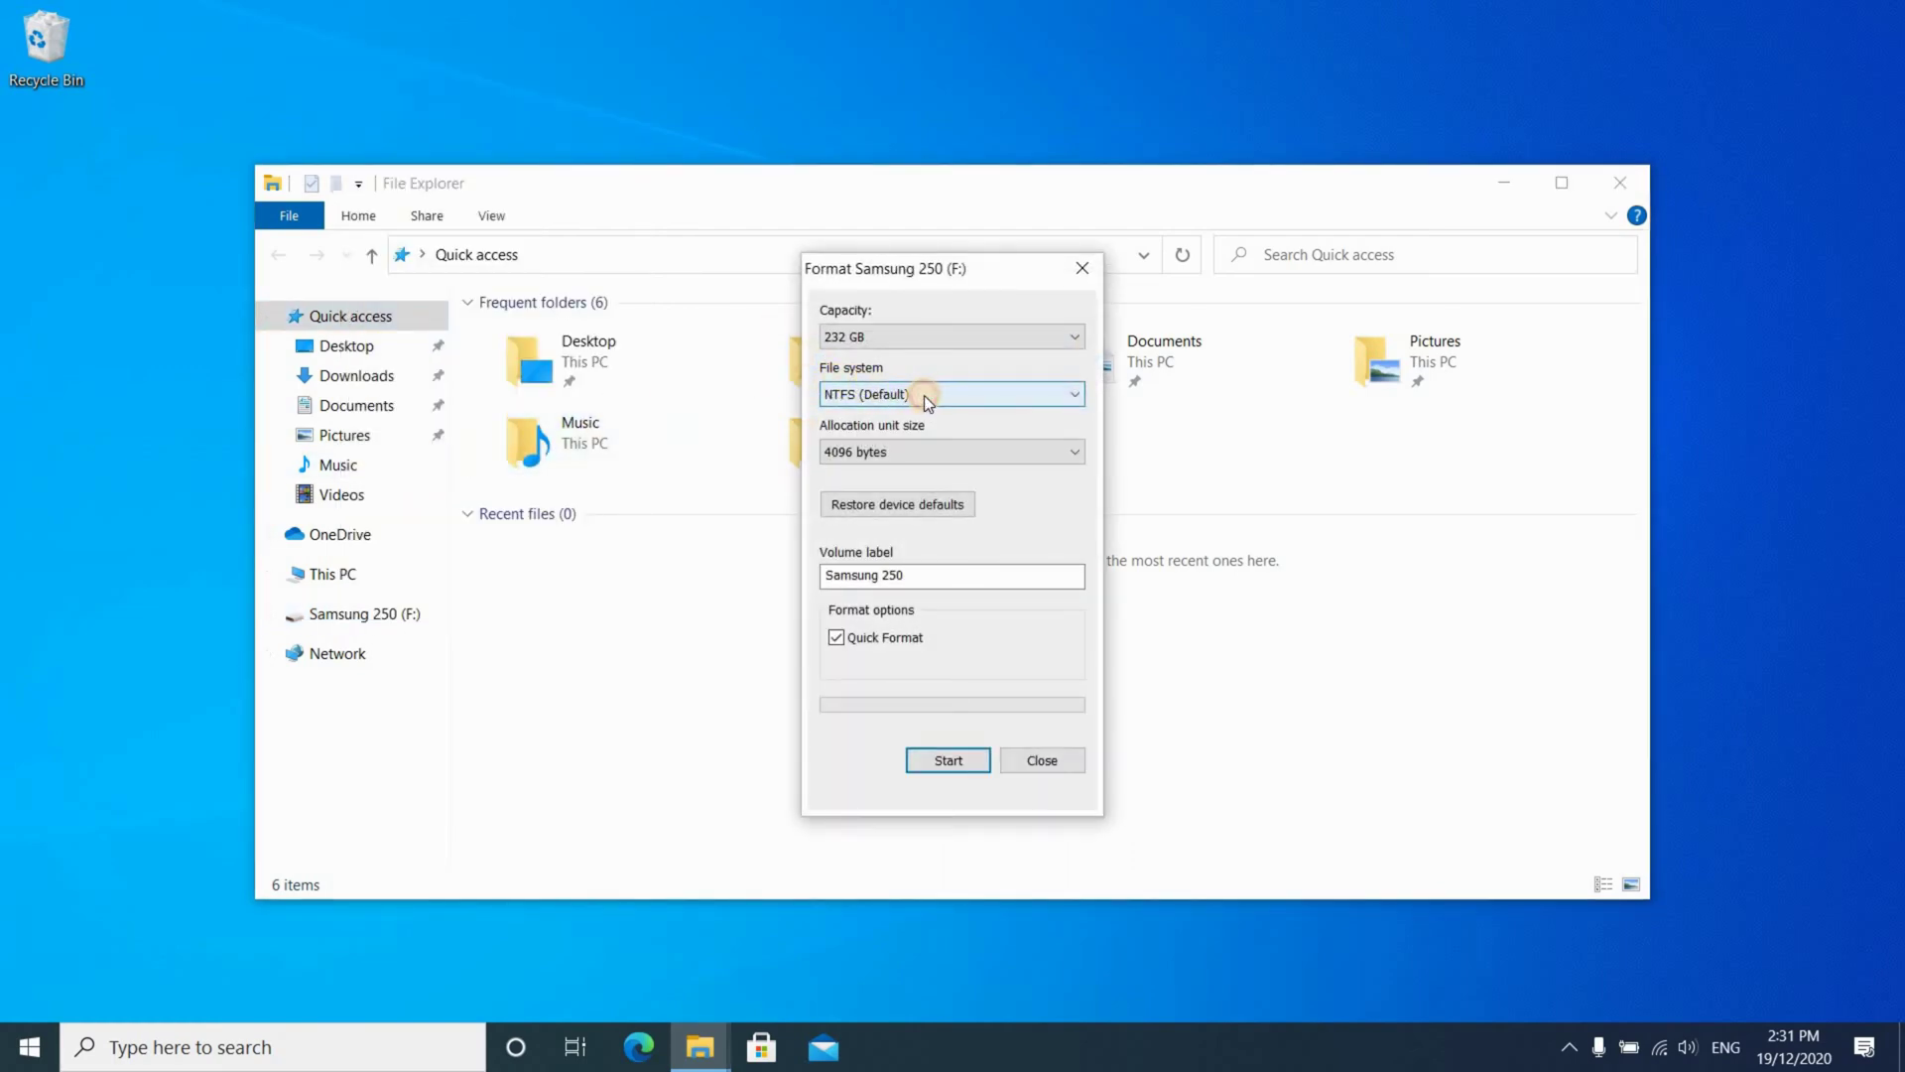
pyautogui.click(925, 395)
pyautogui.click(925, 395)
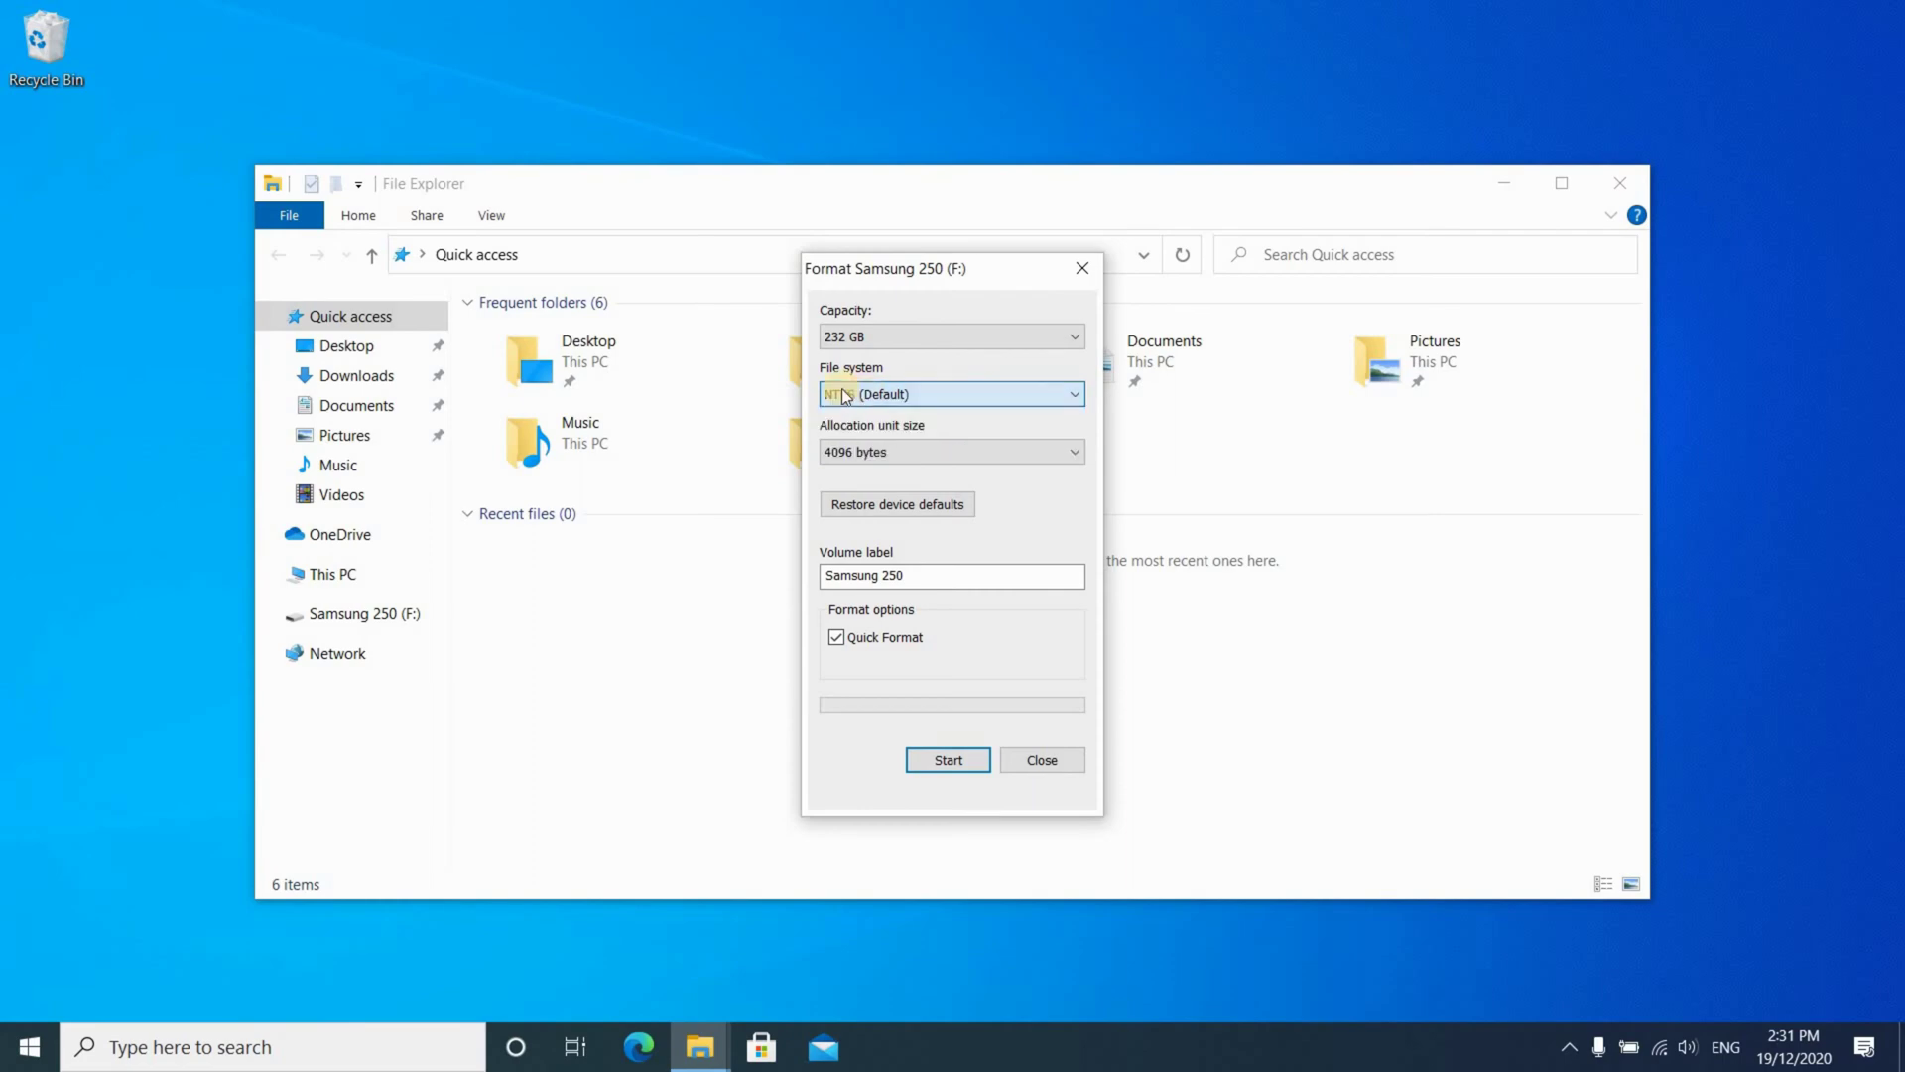
pyautogui.click(925, 575)
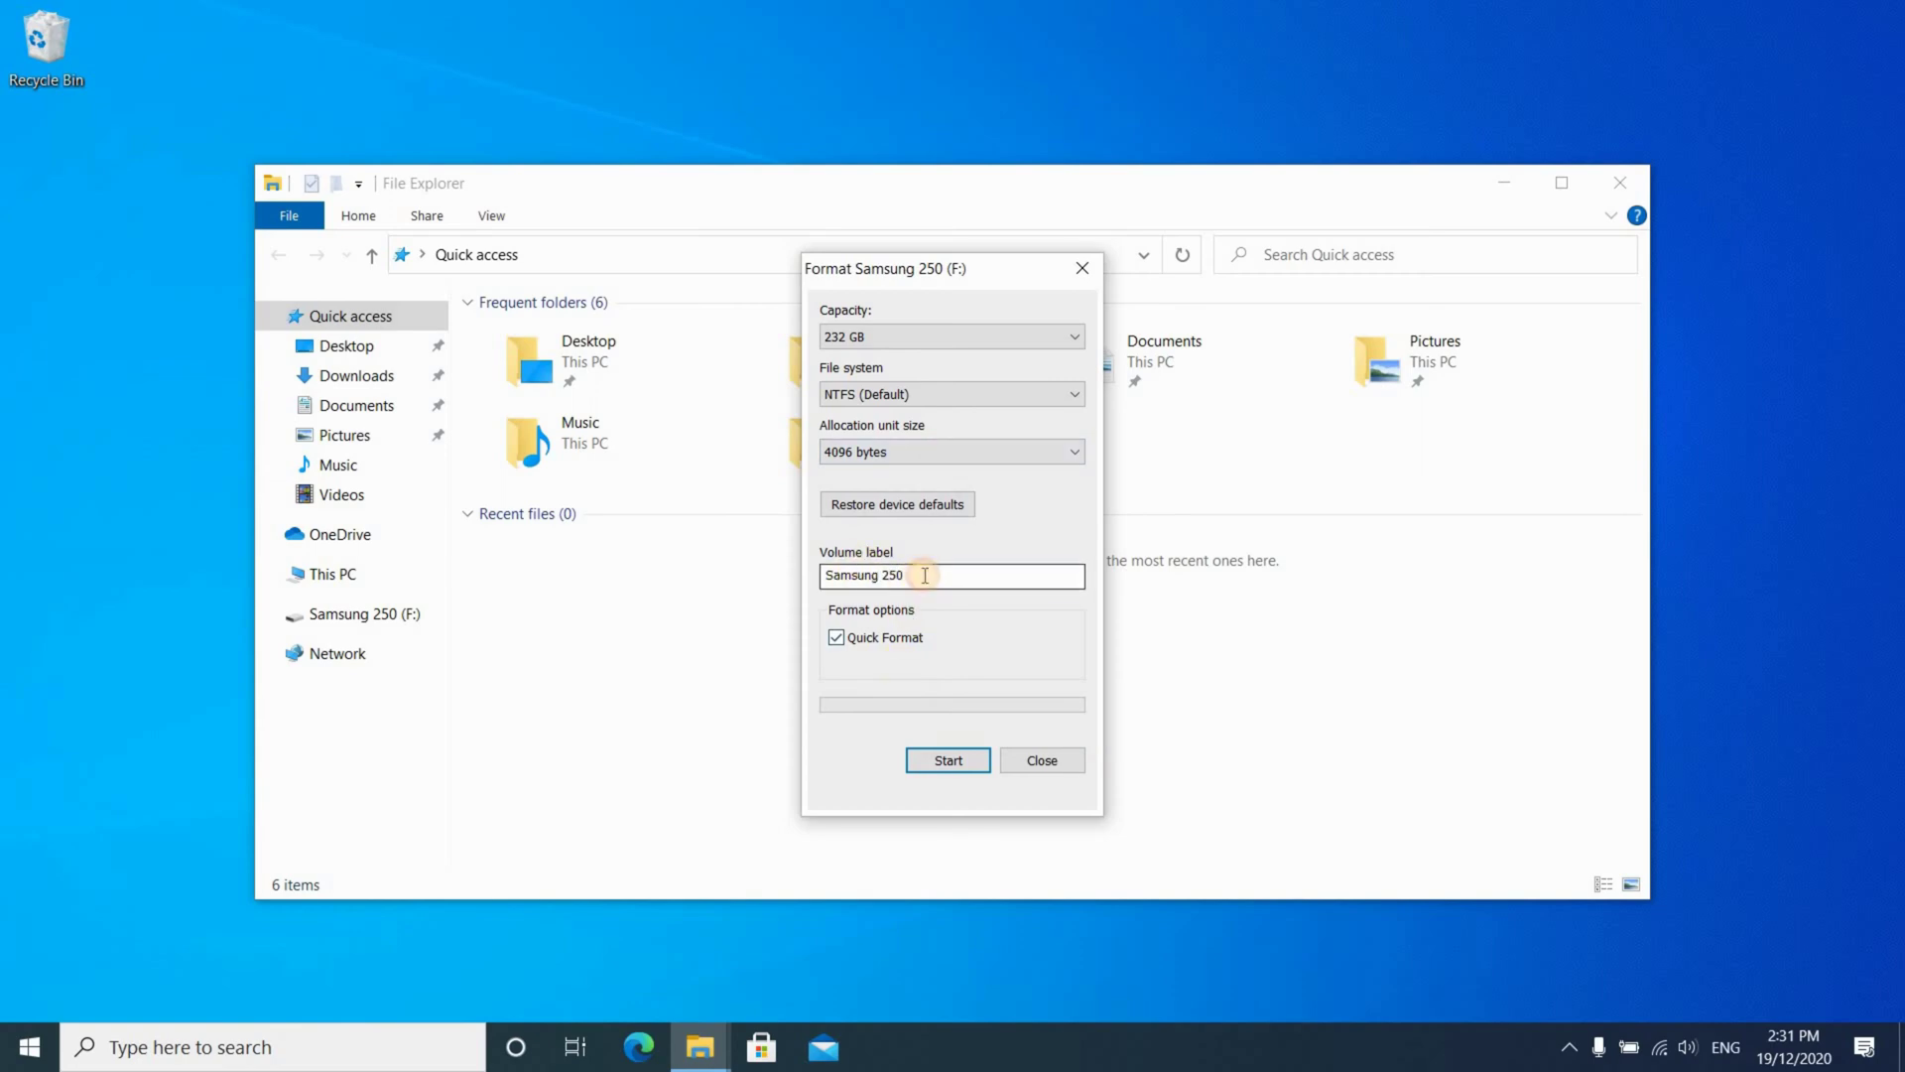
pyautogui.press('BackSpace')
pyautogui.press('BackSpace')
pyautogui.press('BackSpace')
pyautogui.write('BU')
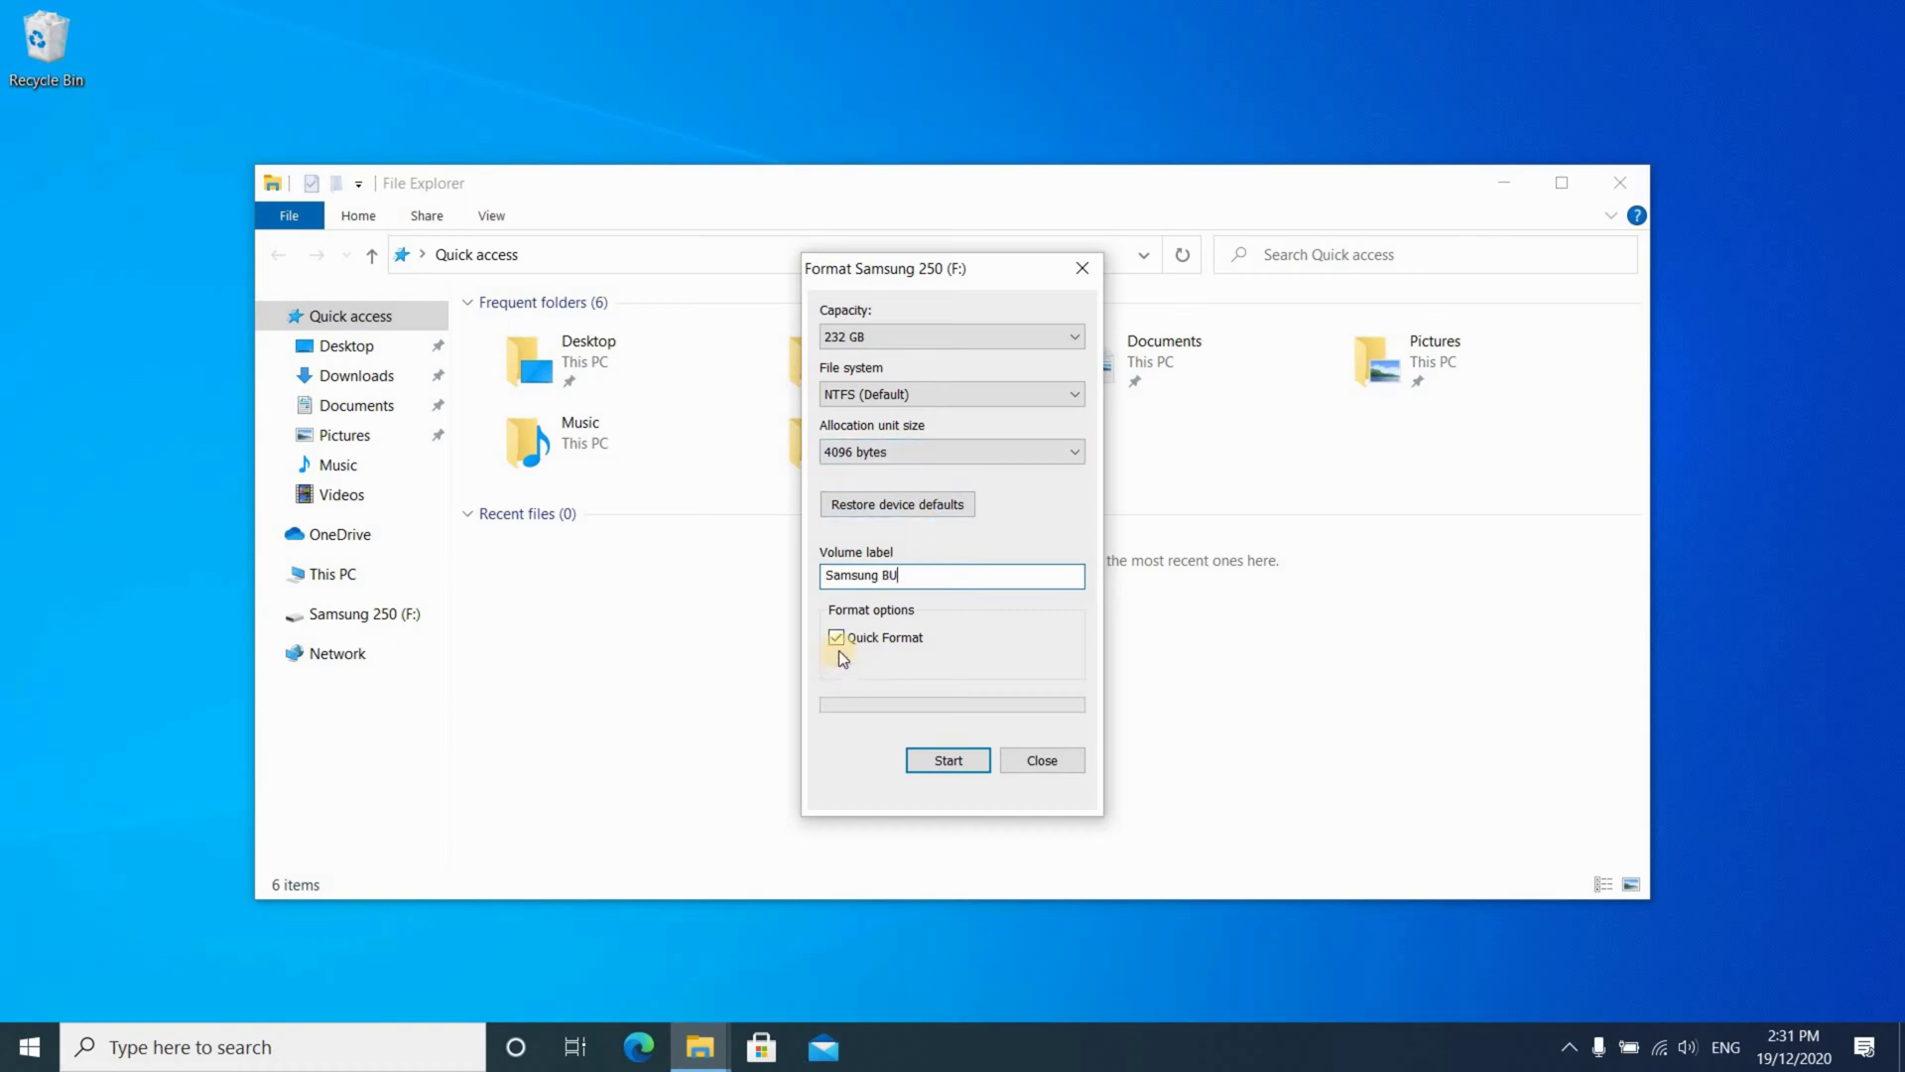
pyautogui.click(945, 760)
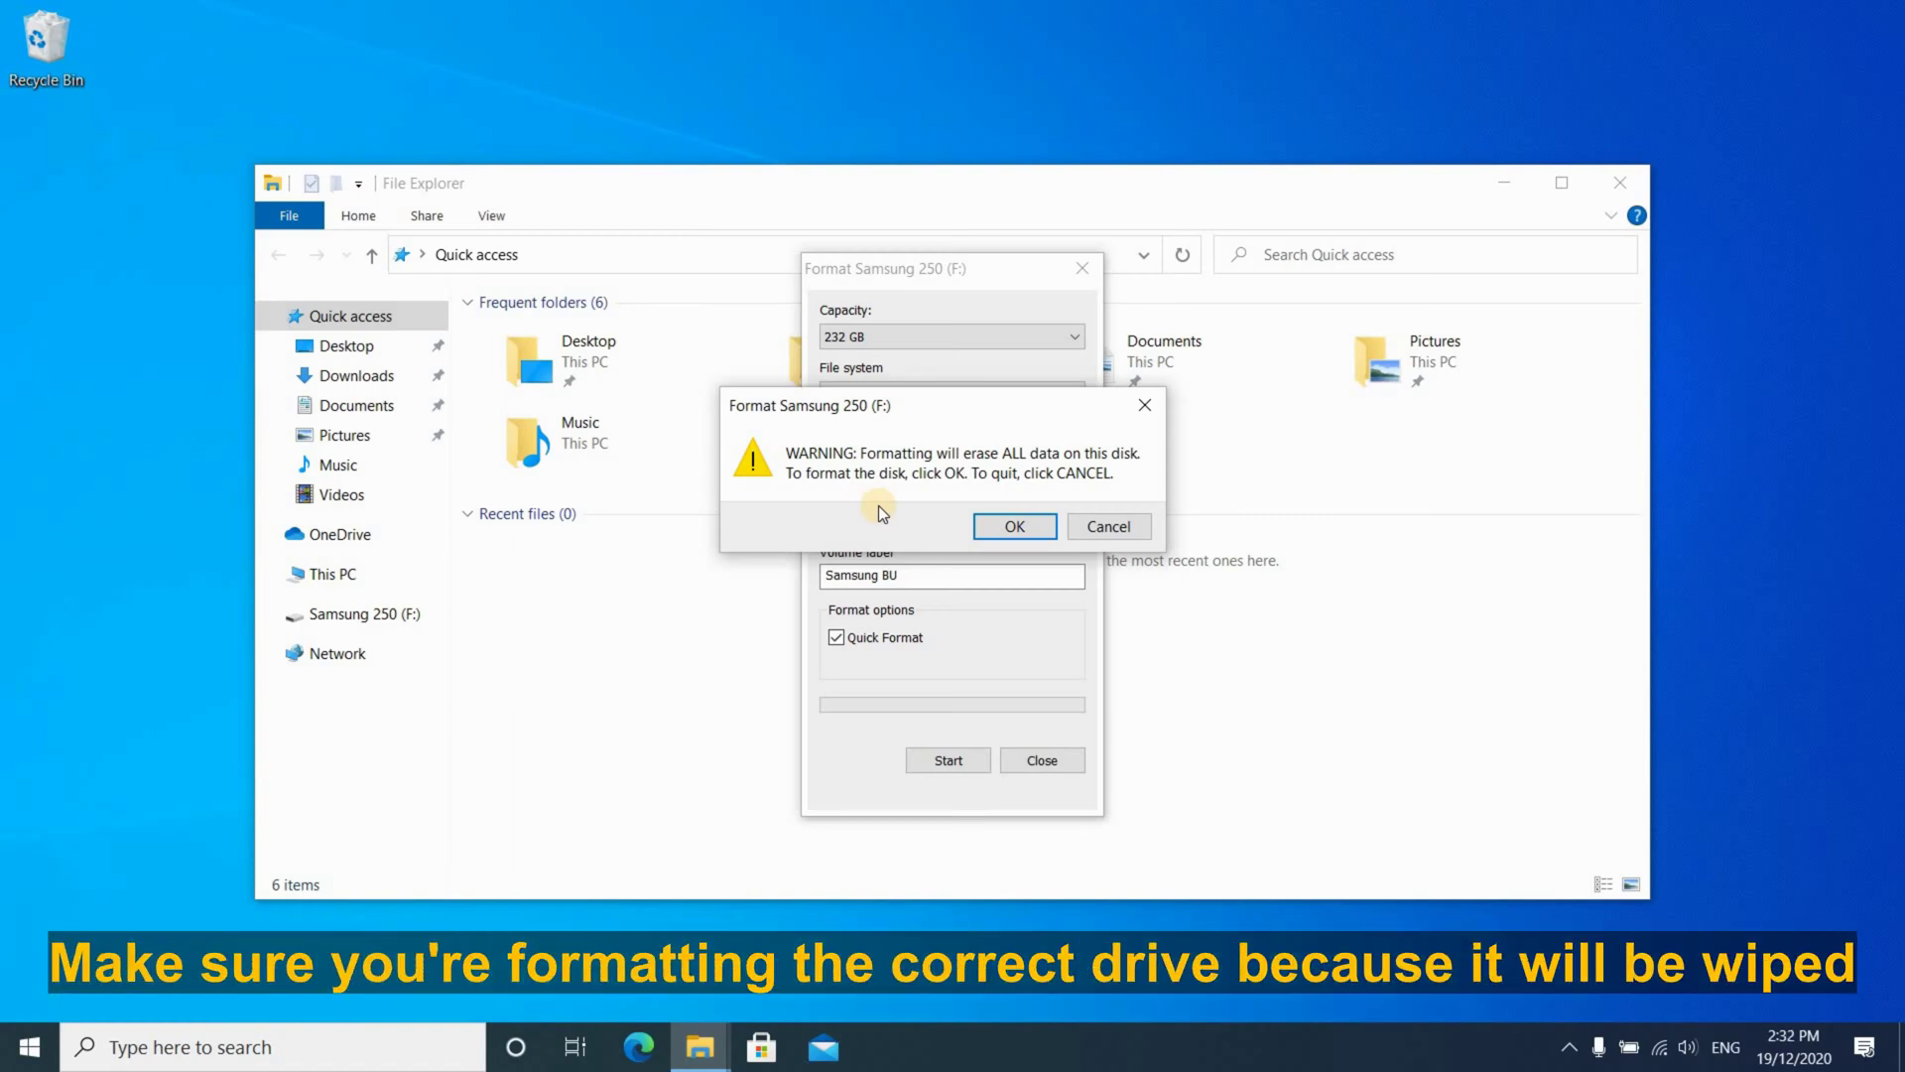
# Confirm erasing the drive, dismiss Format Complete, and close the Format dialog and File Explorer
pyautogui.click(1014, 527)
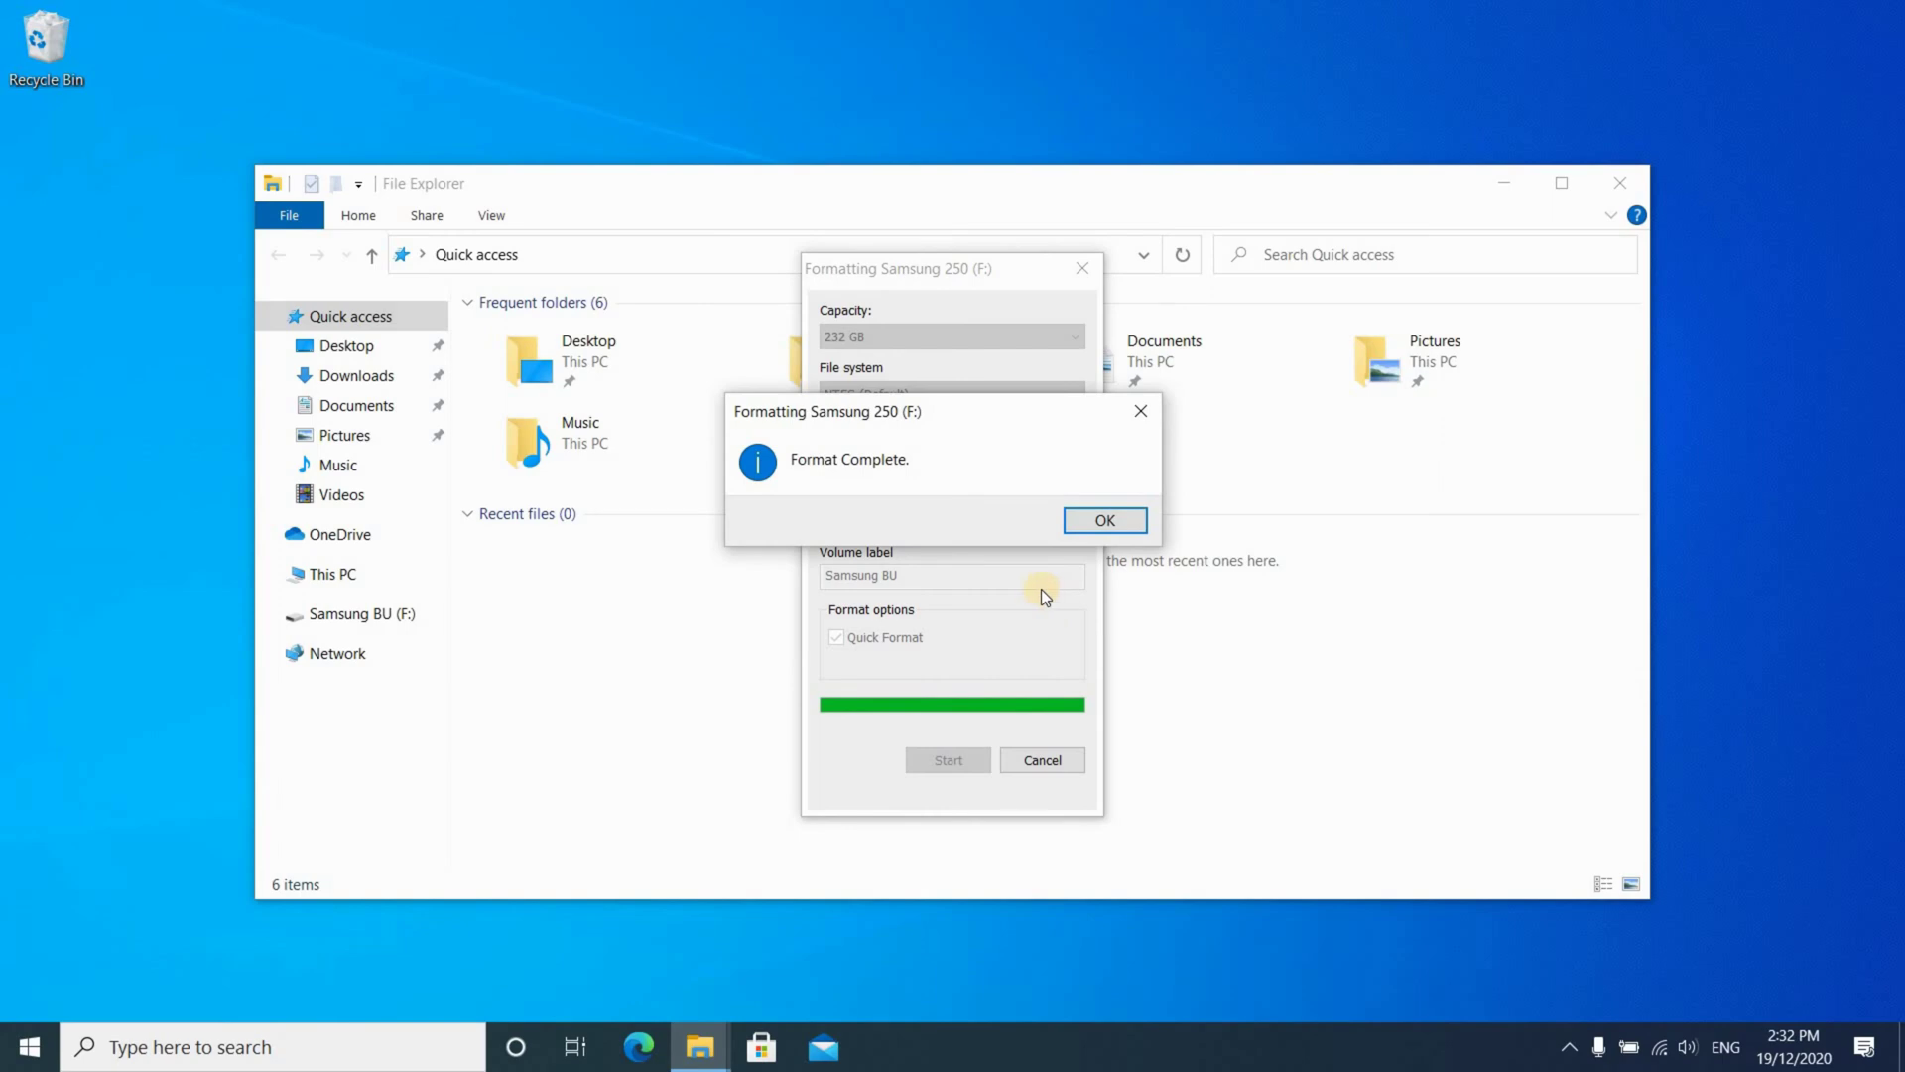
pyautogui.click(1088, 520)
pyautogui.click(1084, 270)
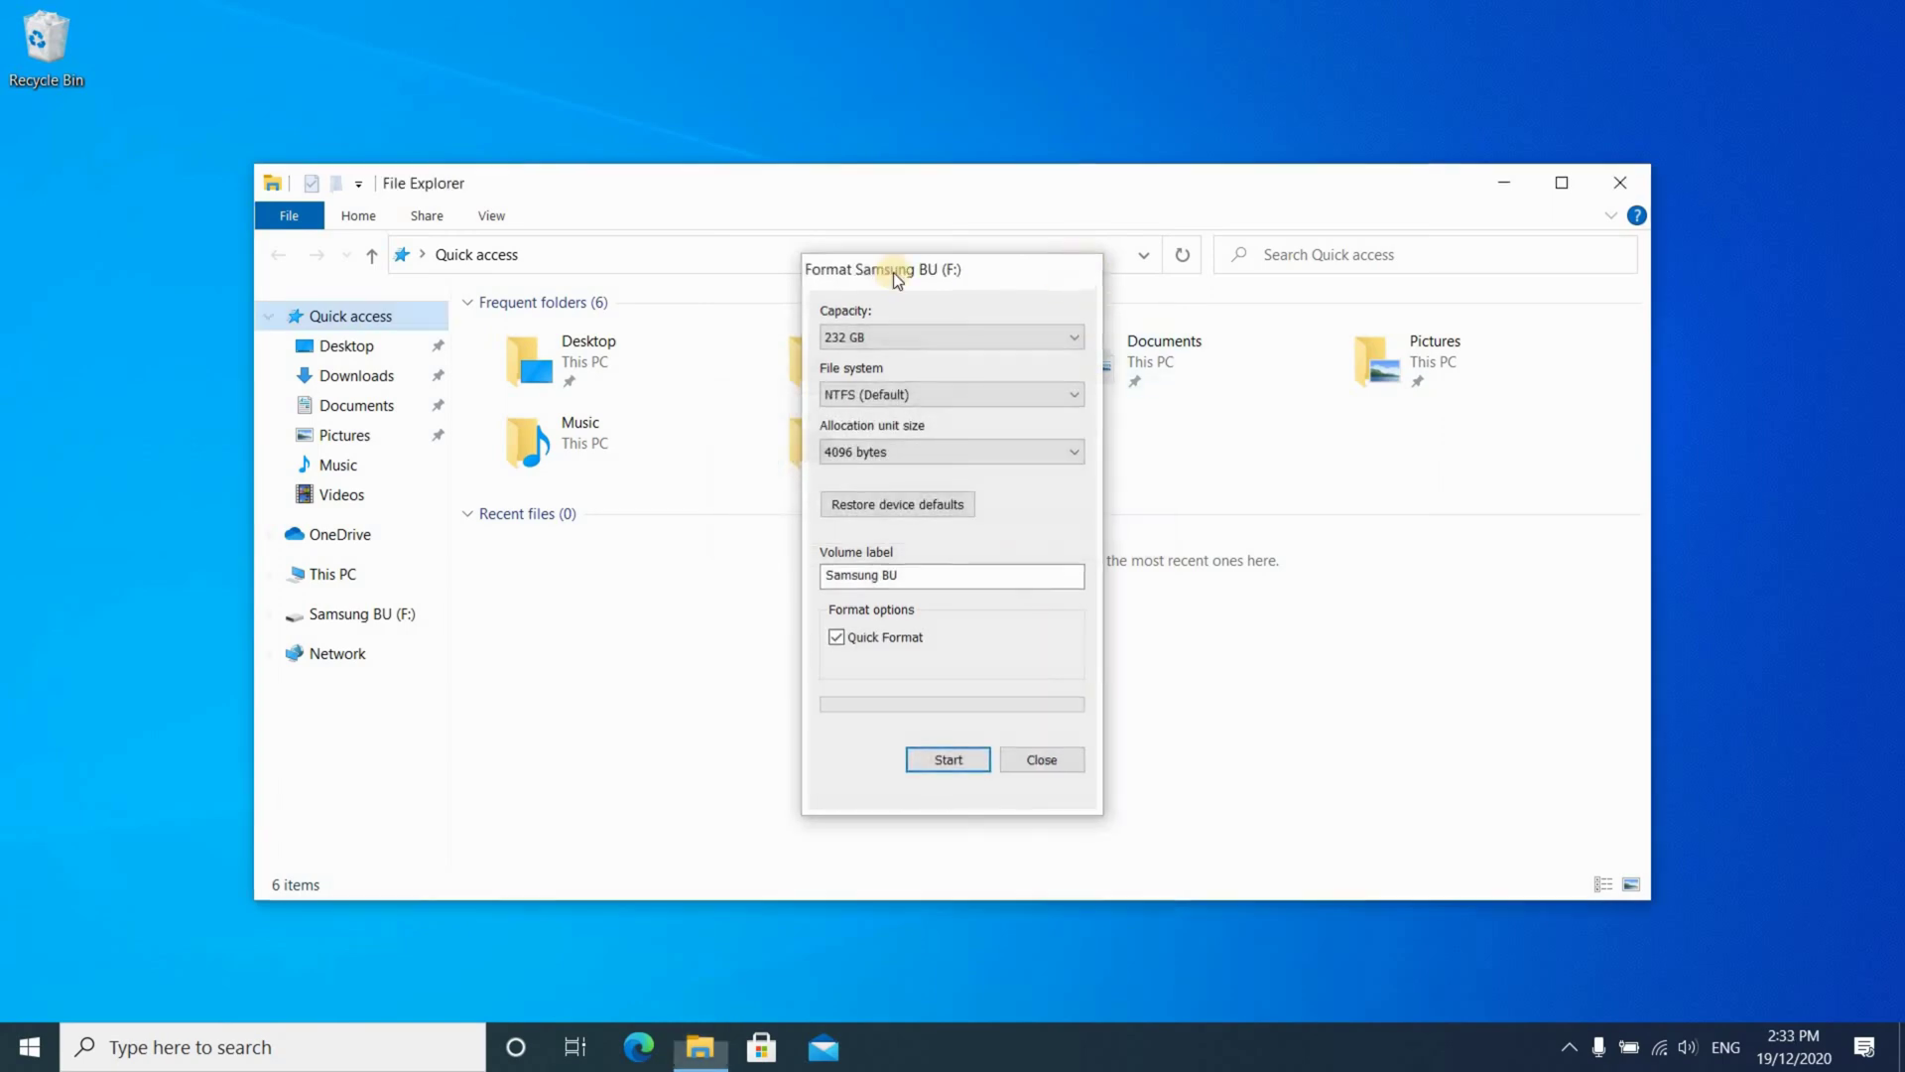
pyautogui.click(1624, 183)
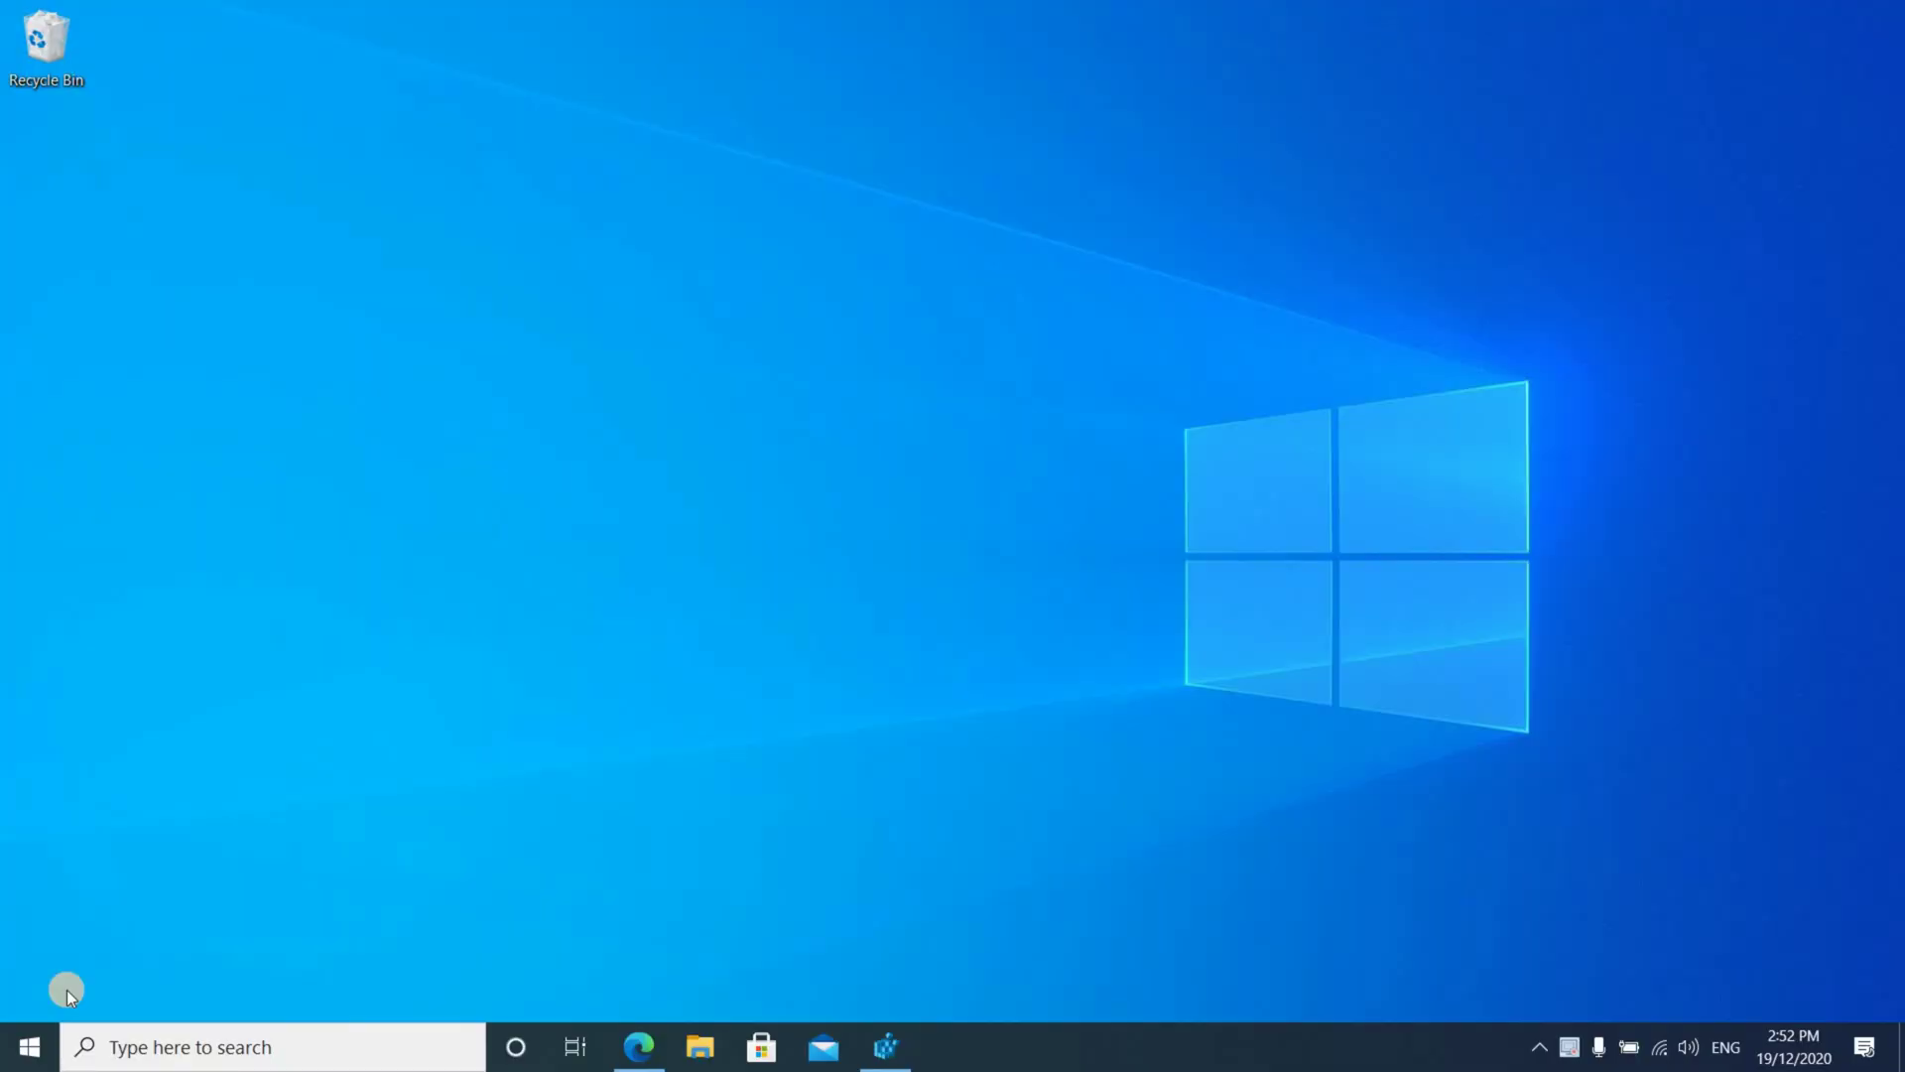
# Search for 'control panel', switch View by to Large icons, and open Backup and Restore (Windows 7)
pyautogui.click(354, 1055)
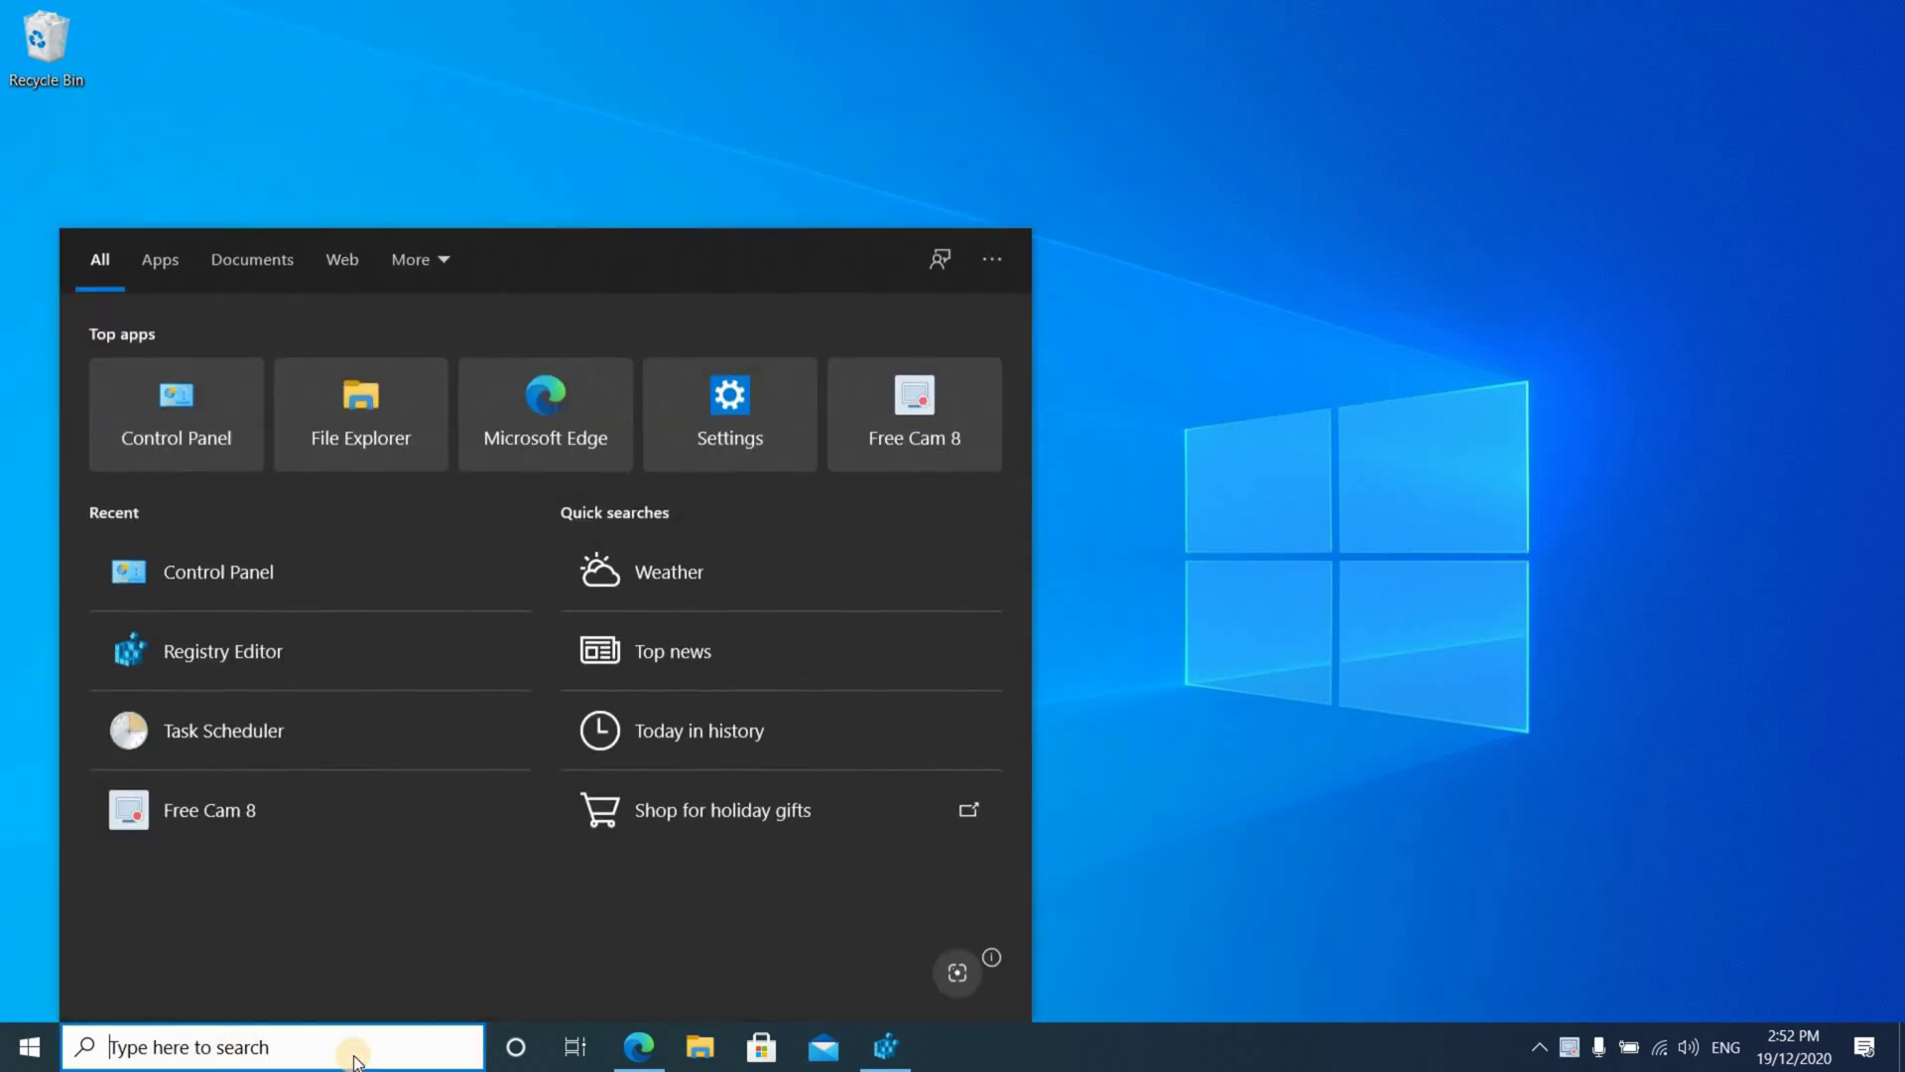
pyautogui.write('control p')
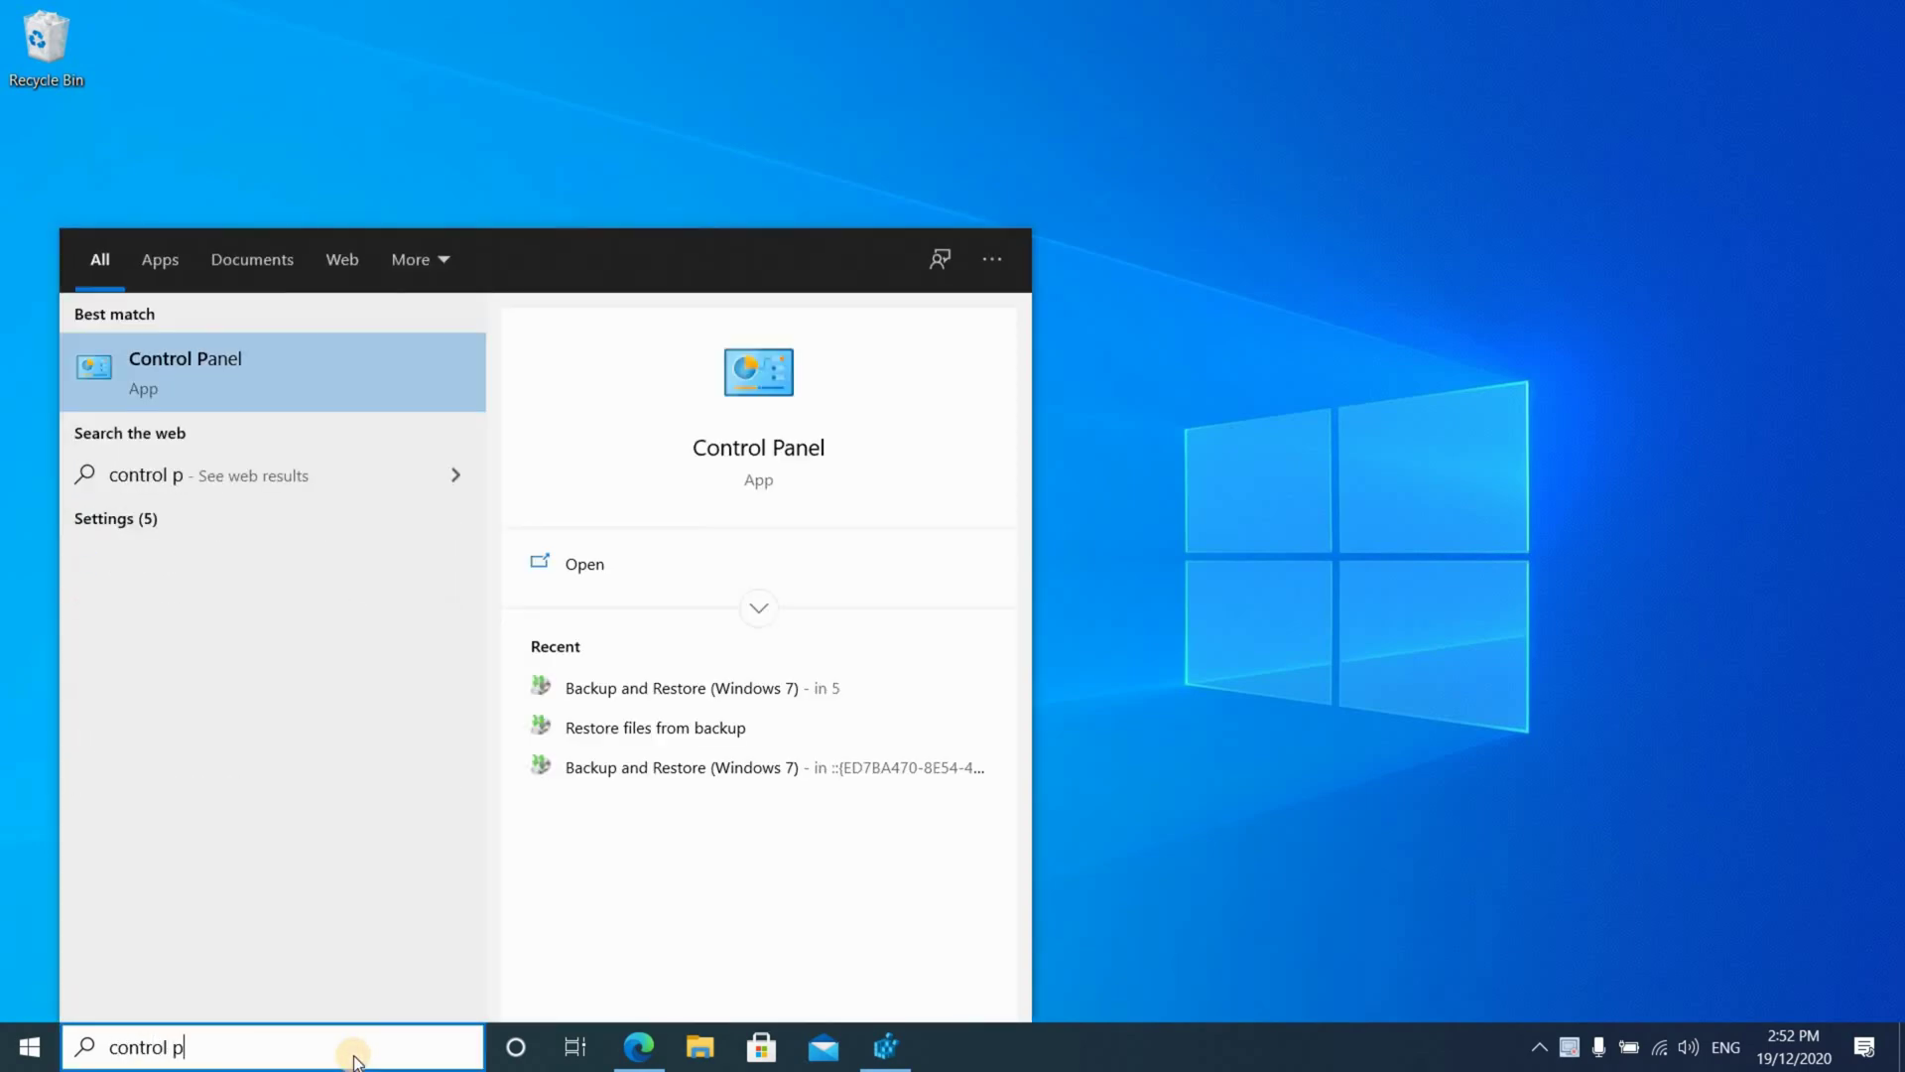
pyautogui.write('anel')
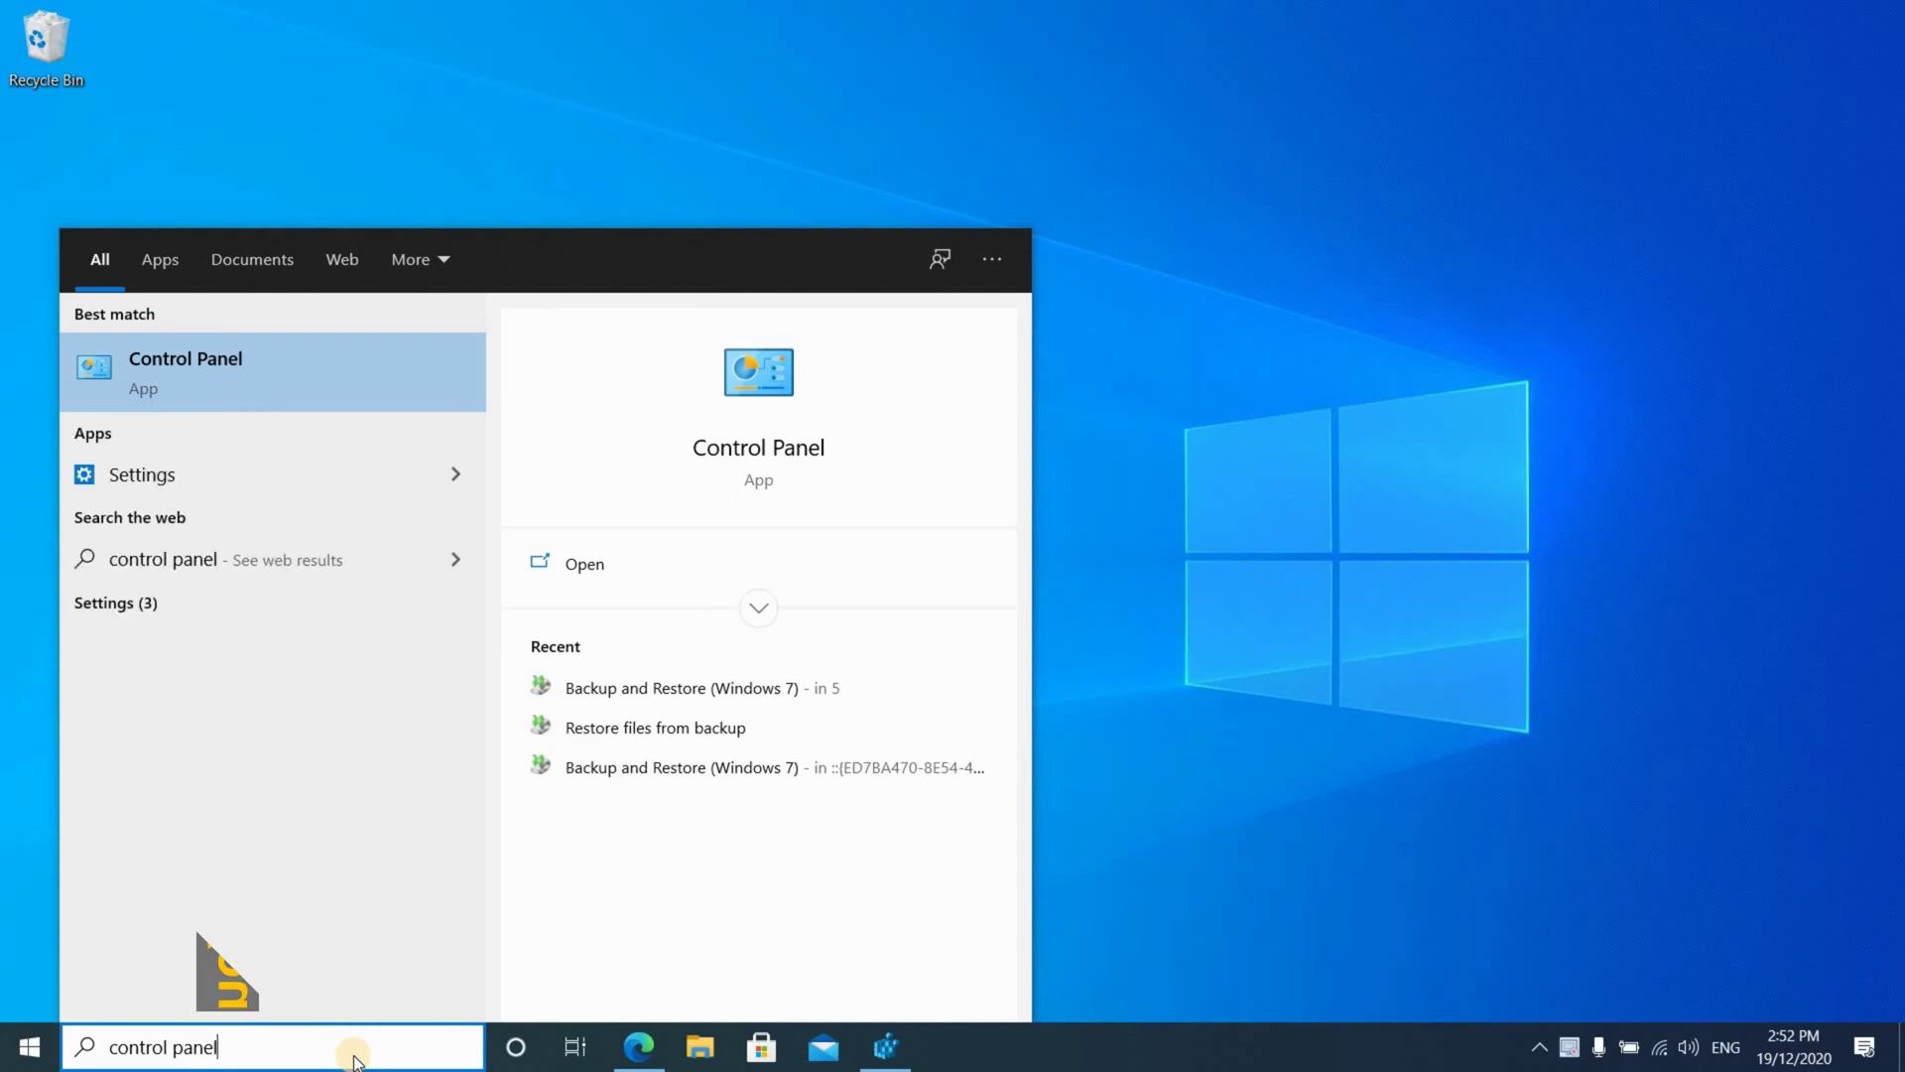
pyautogui.press('Return')
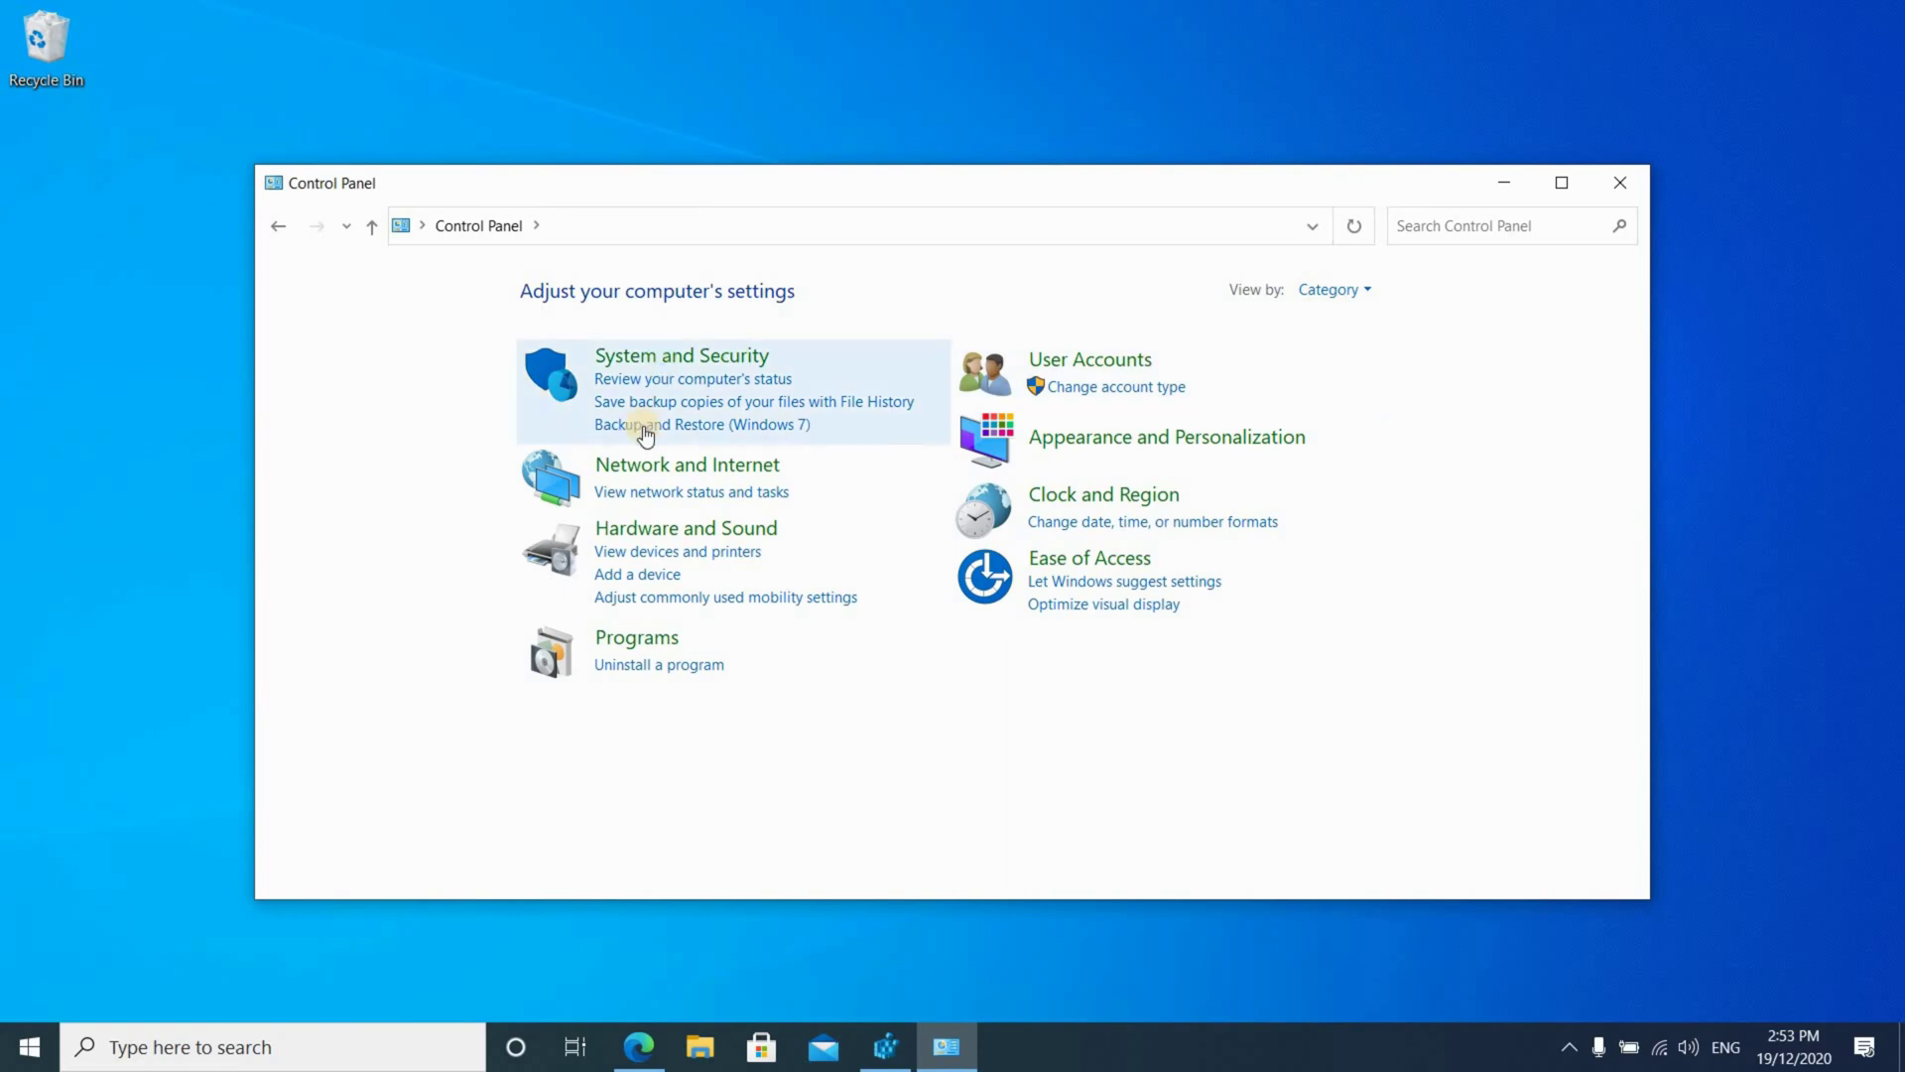
pyautogui.click(643, 360)
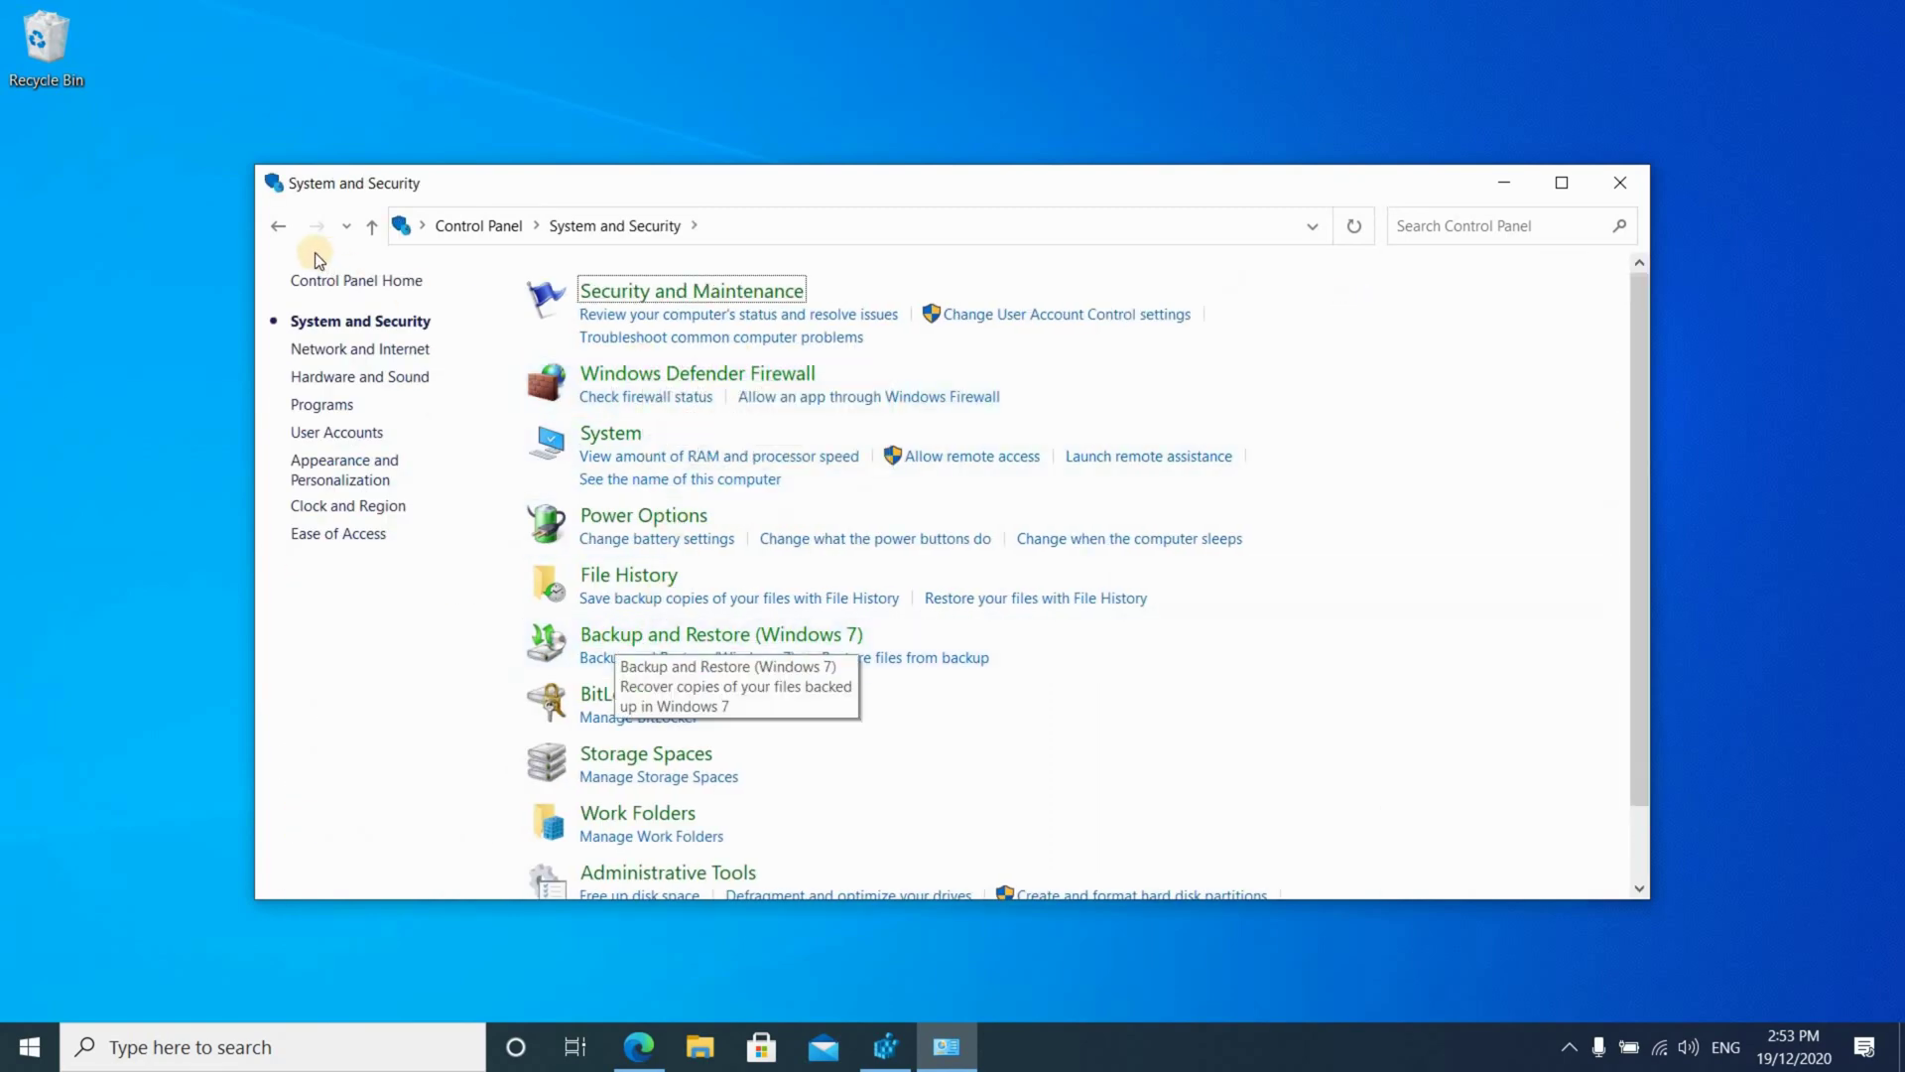
pyautogui.click(279, 233)
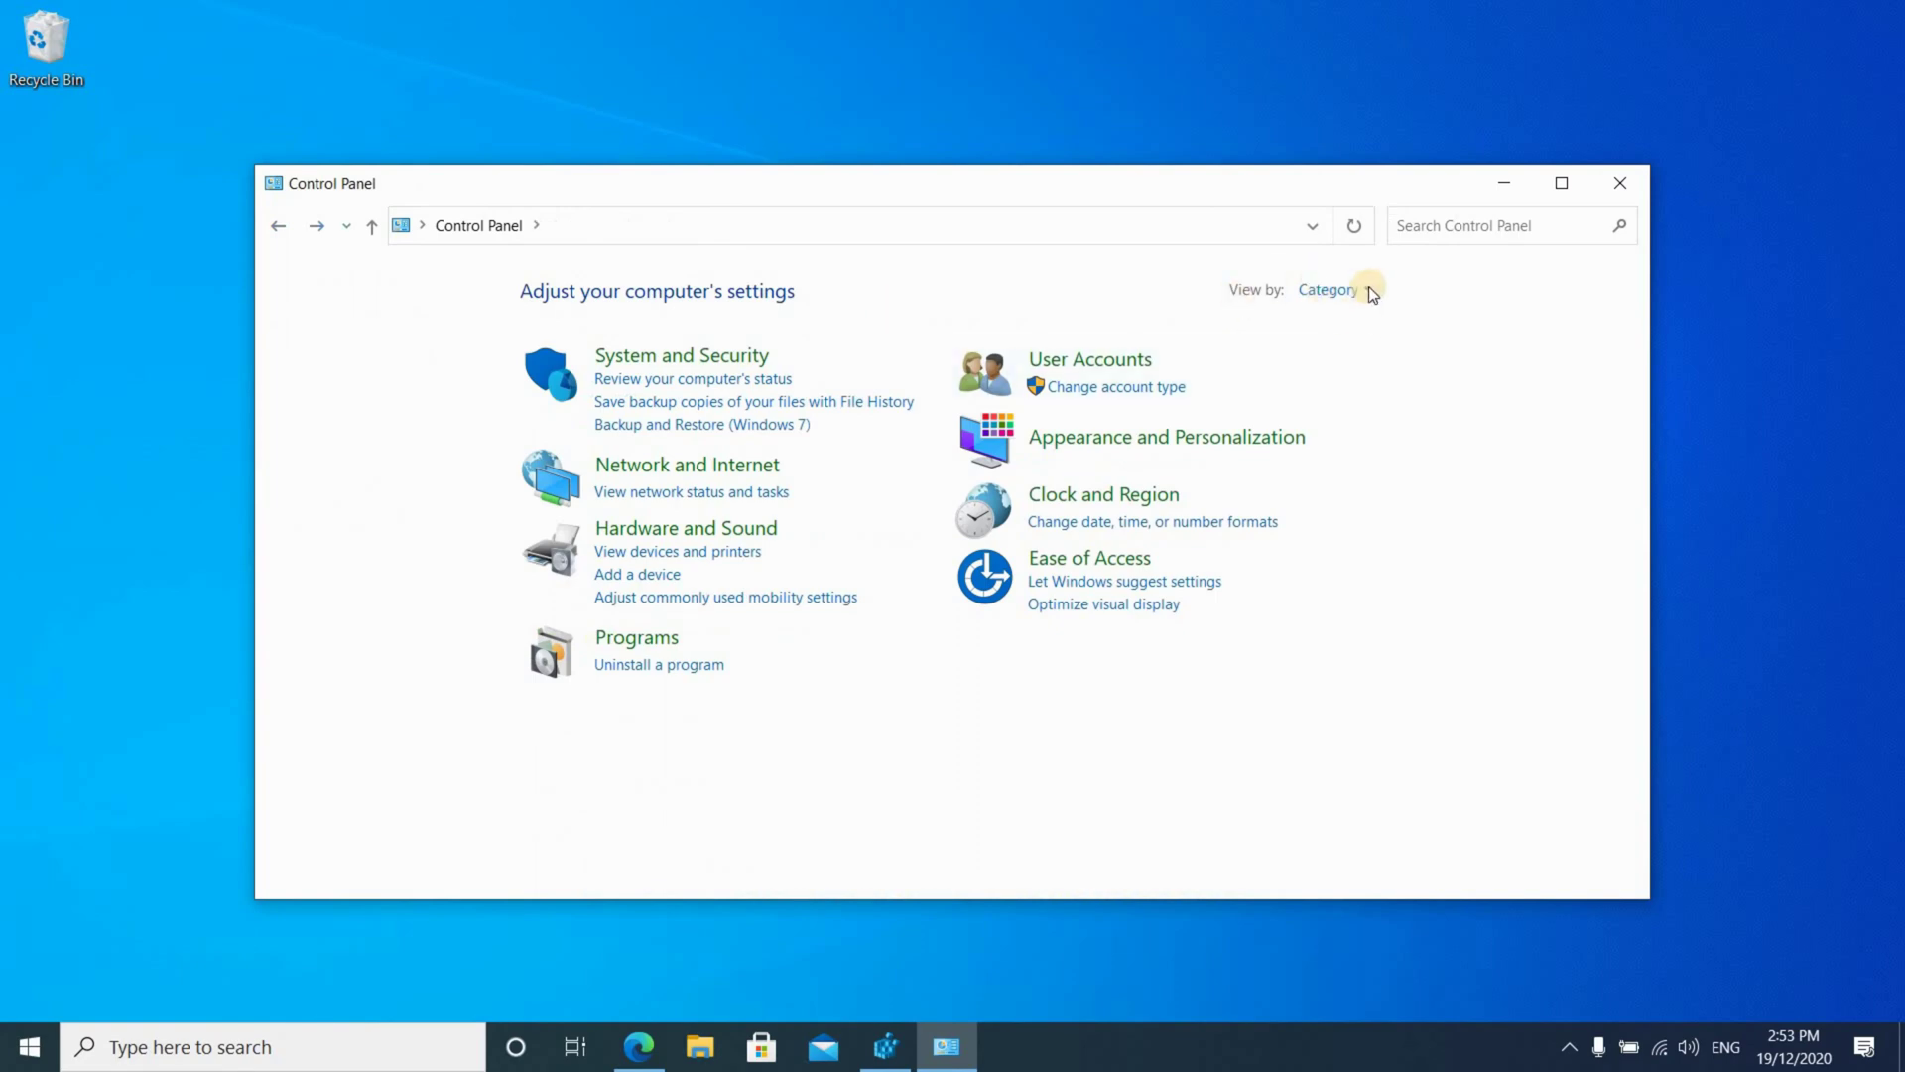
pyautogui.click(1368, 290)
pyautogui.click(1363, 348)
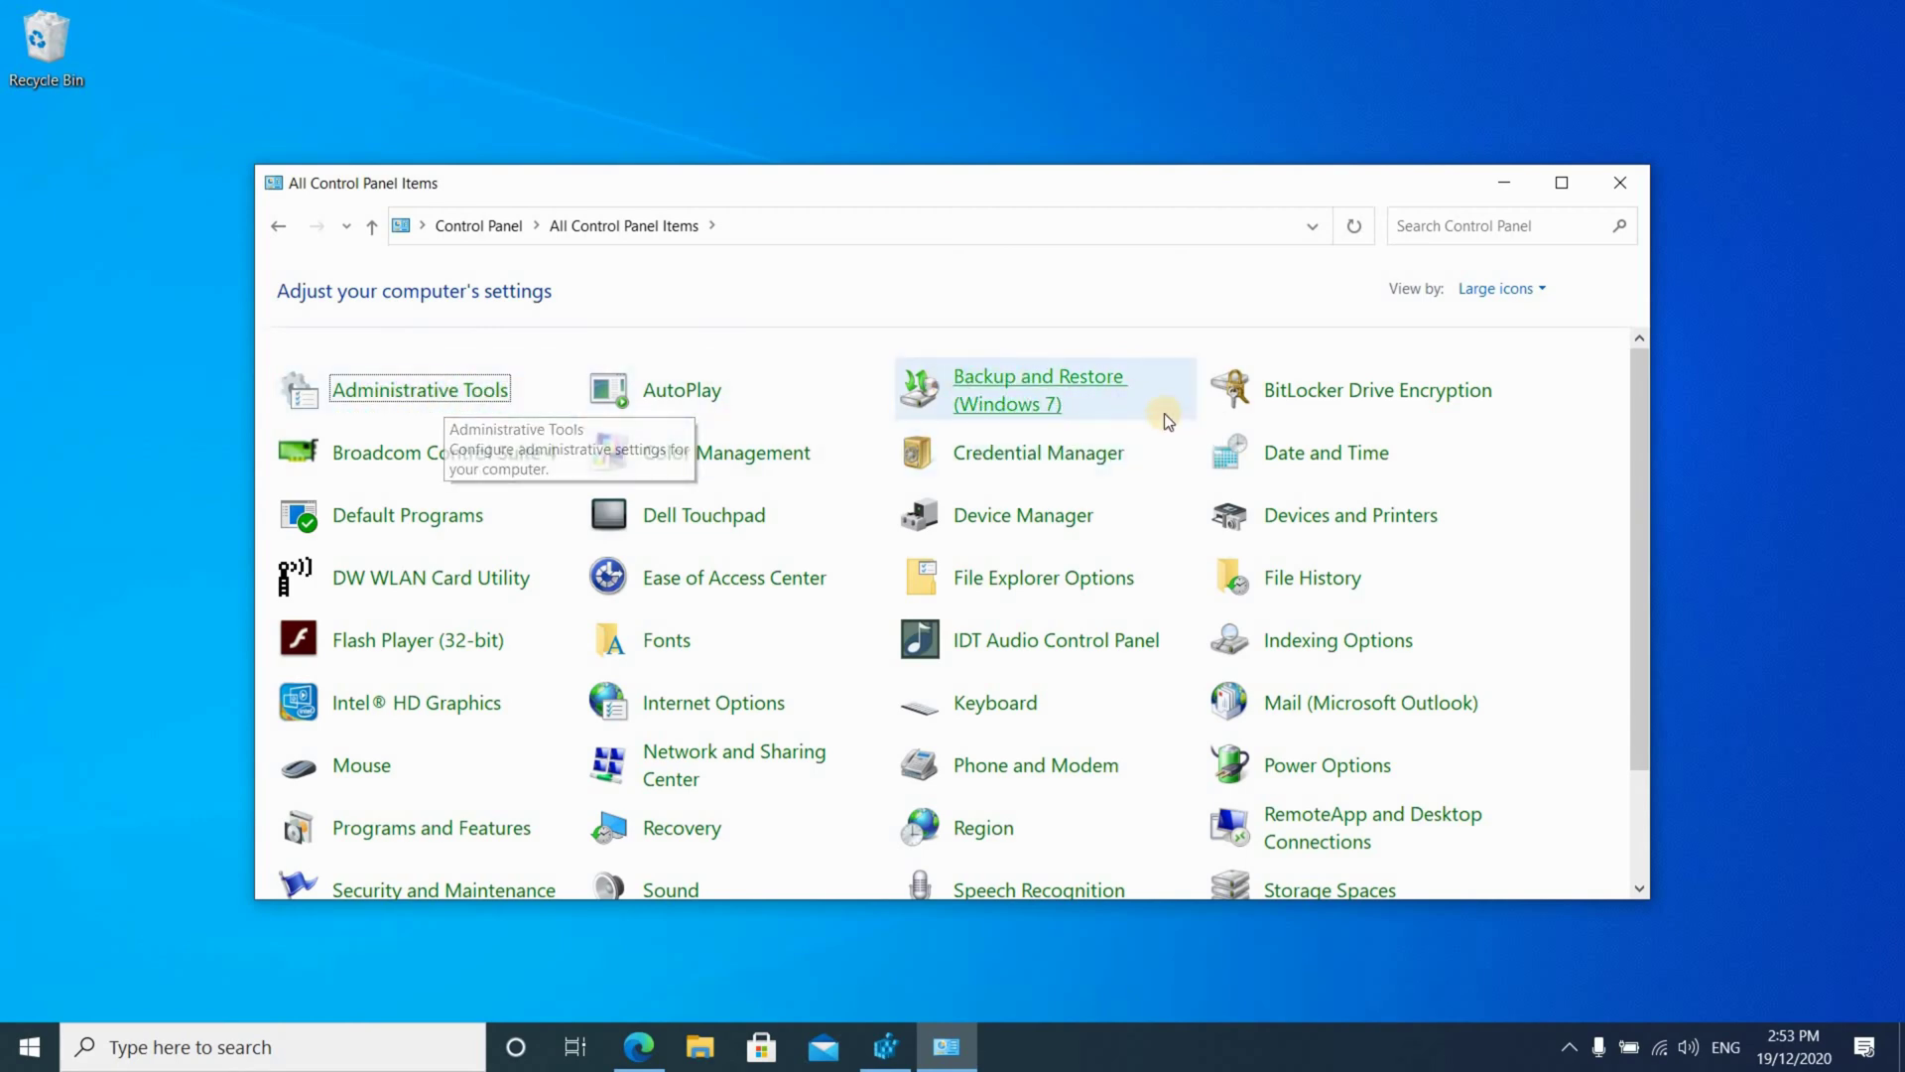
pyautogui.click(985, 387)
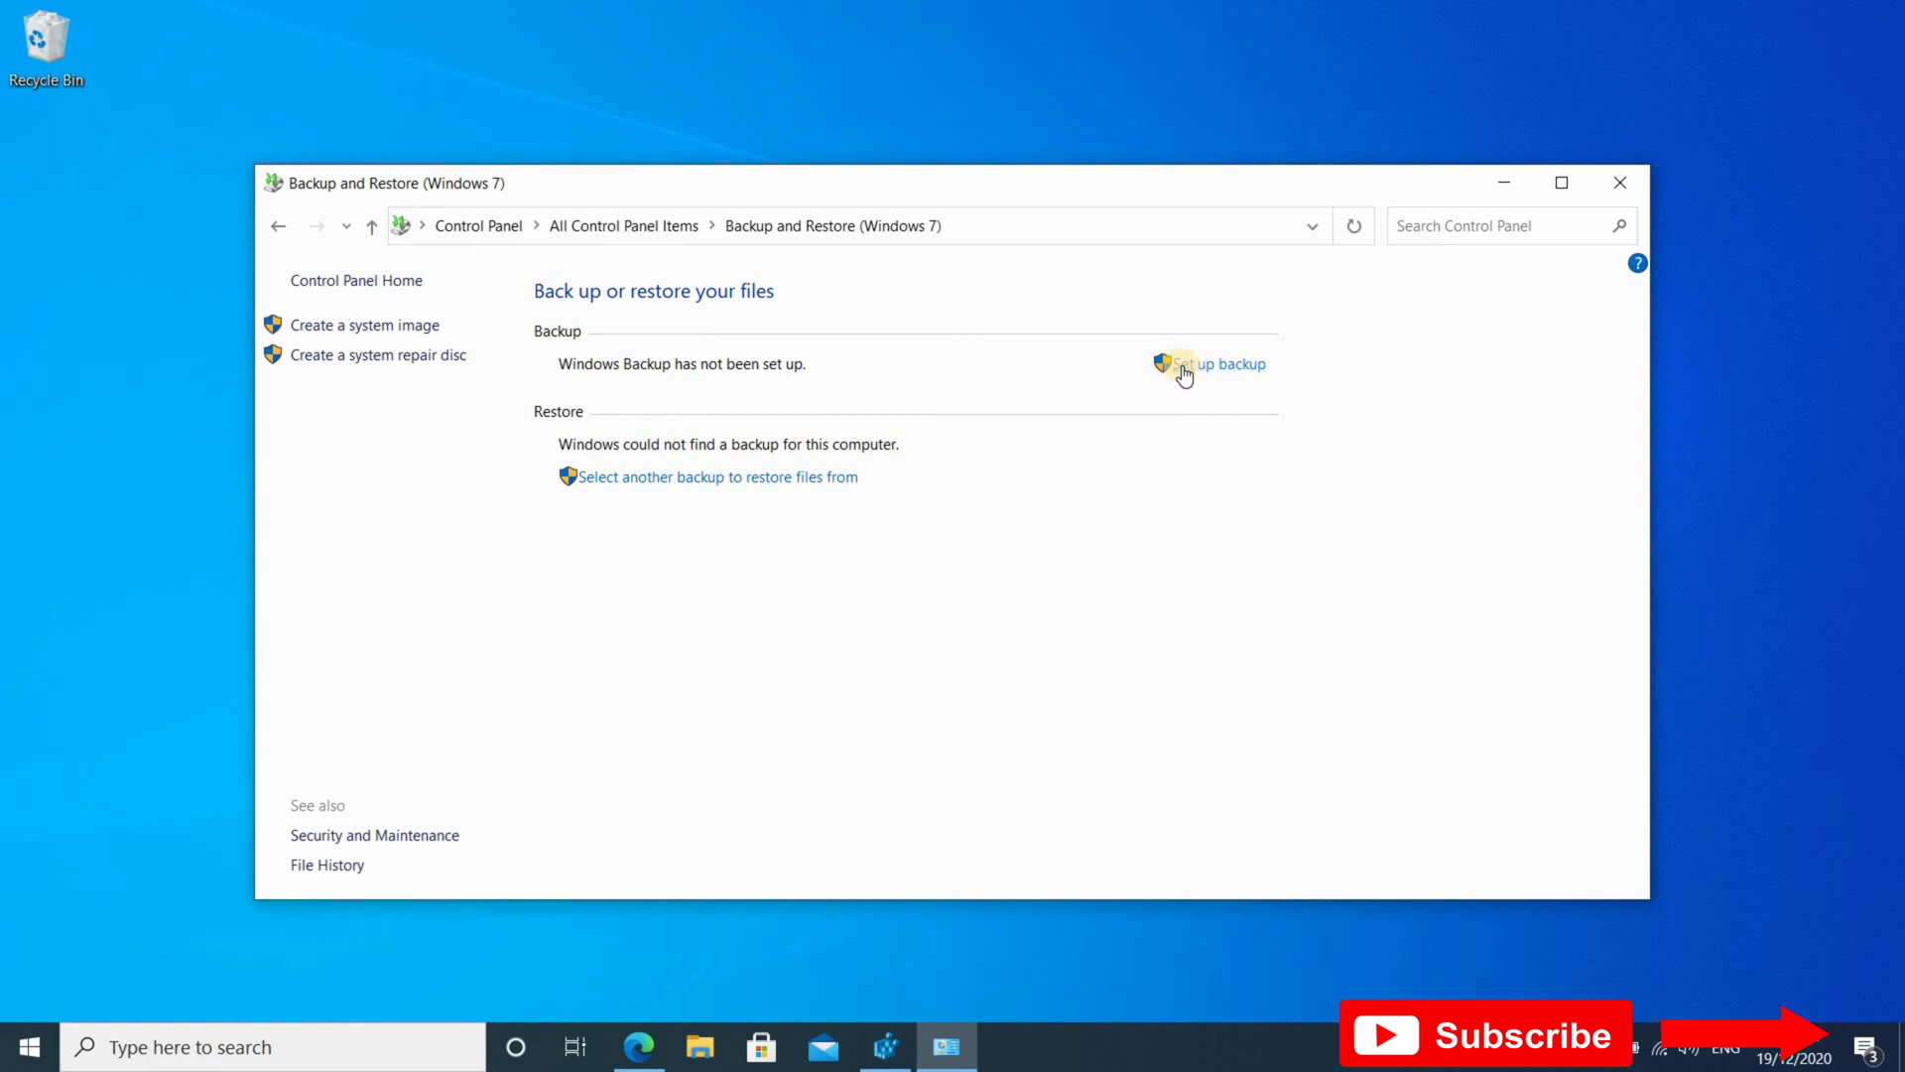
# Set up backup to Samsung BU (F:), letting Windows choose what to back up
pyautogui.click(1212, 370)
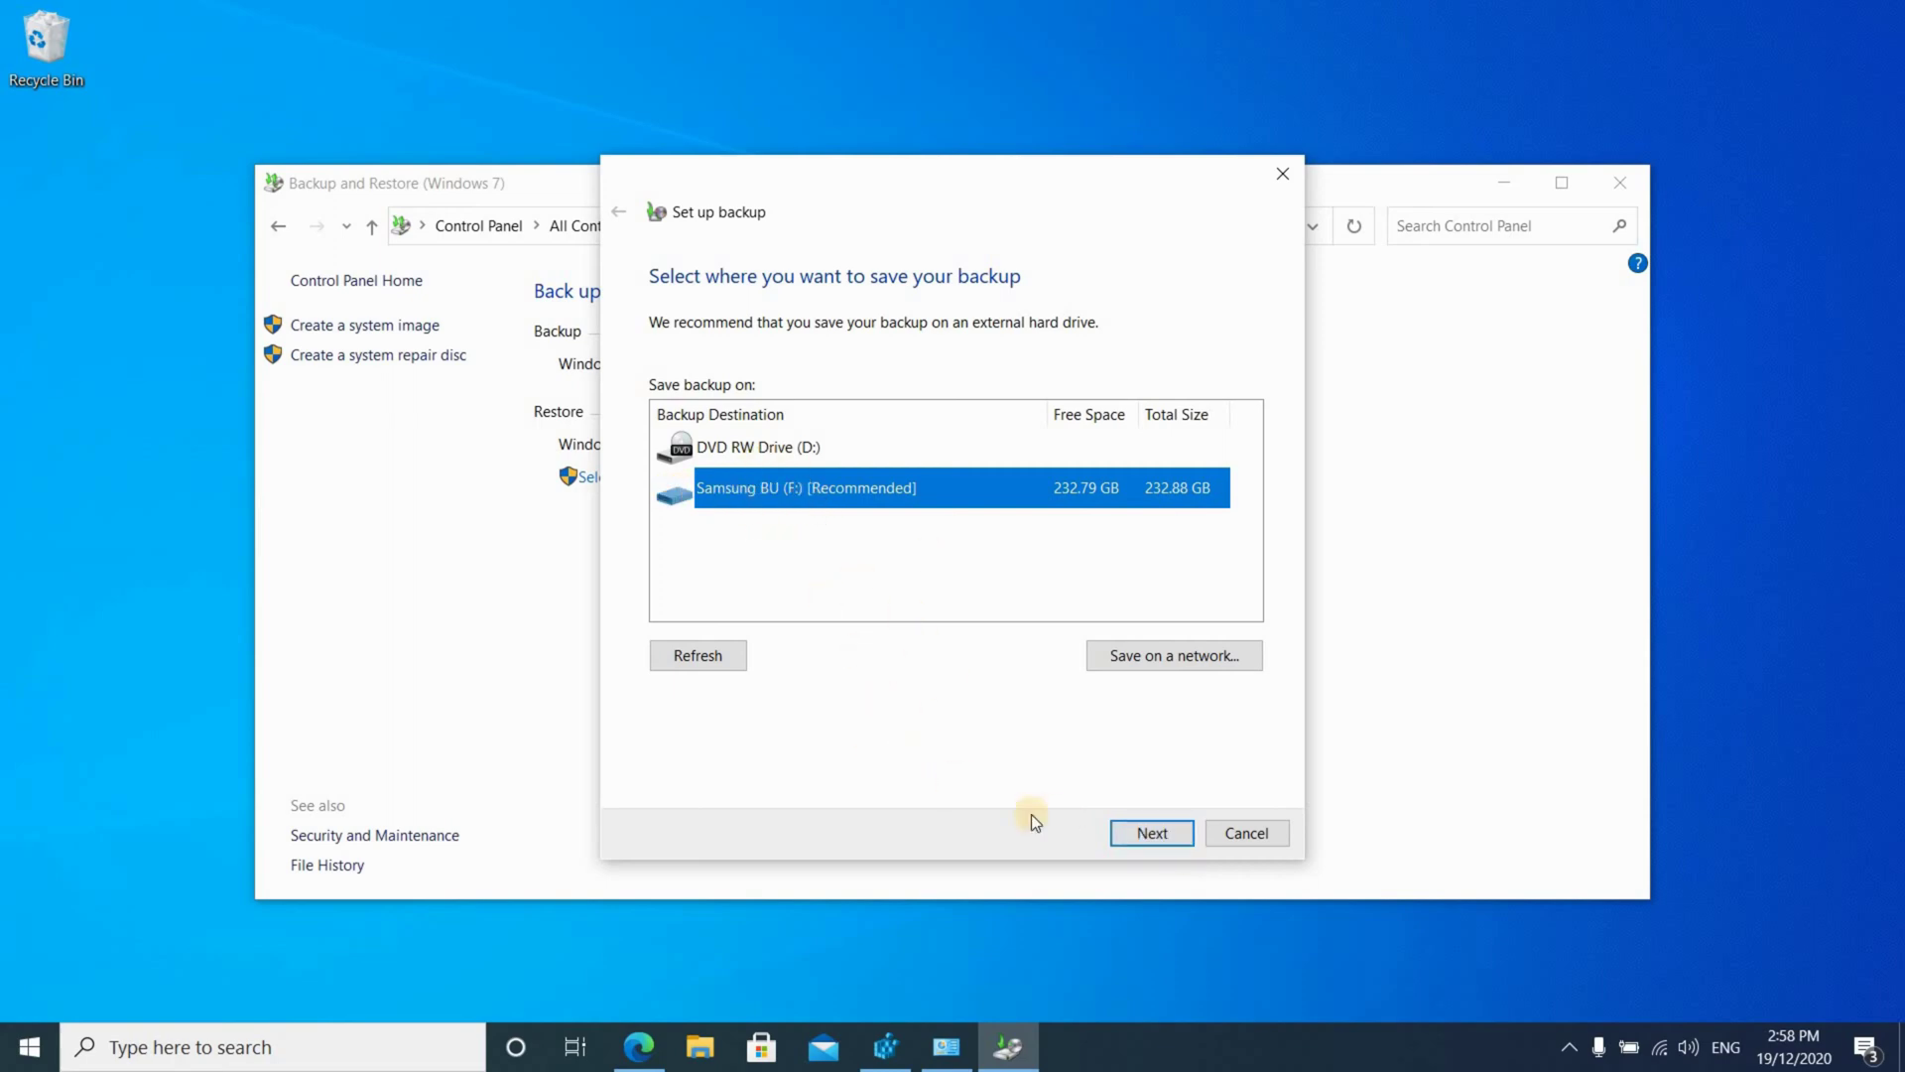
pyautogui.click(1151, 840)
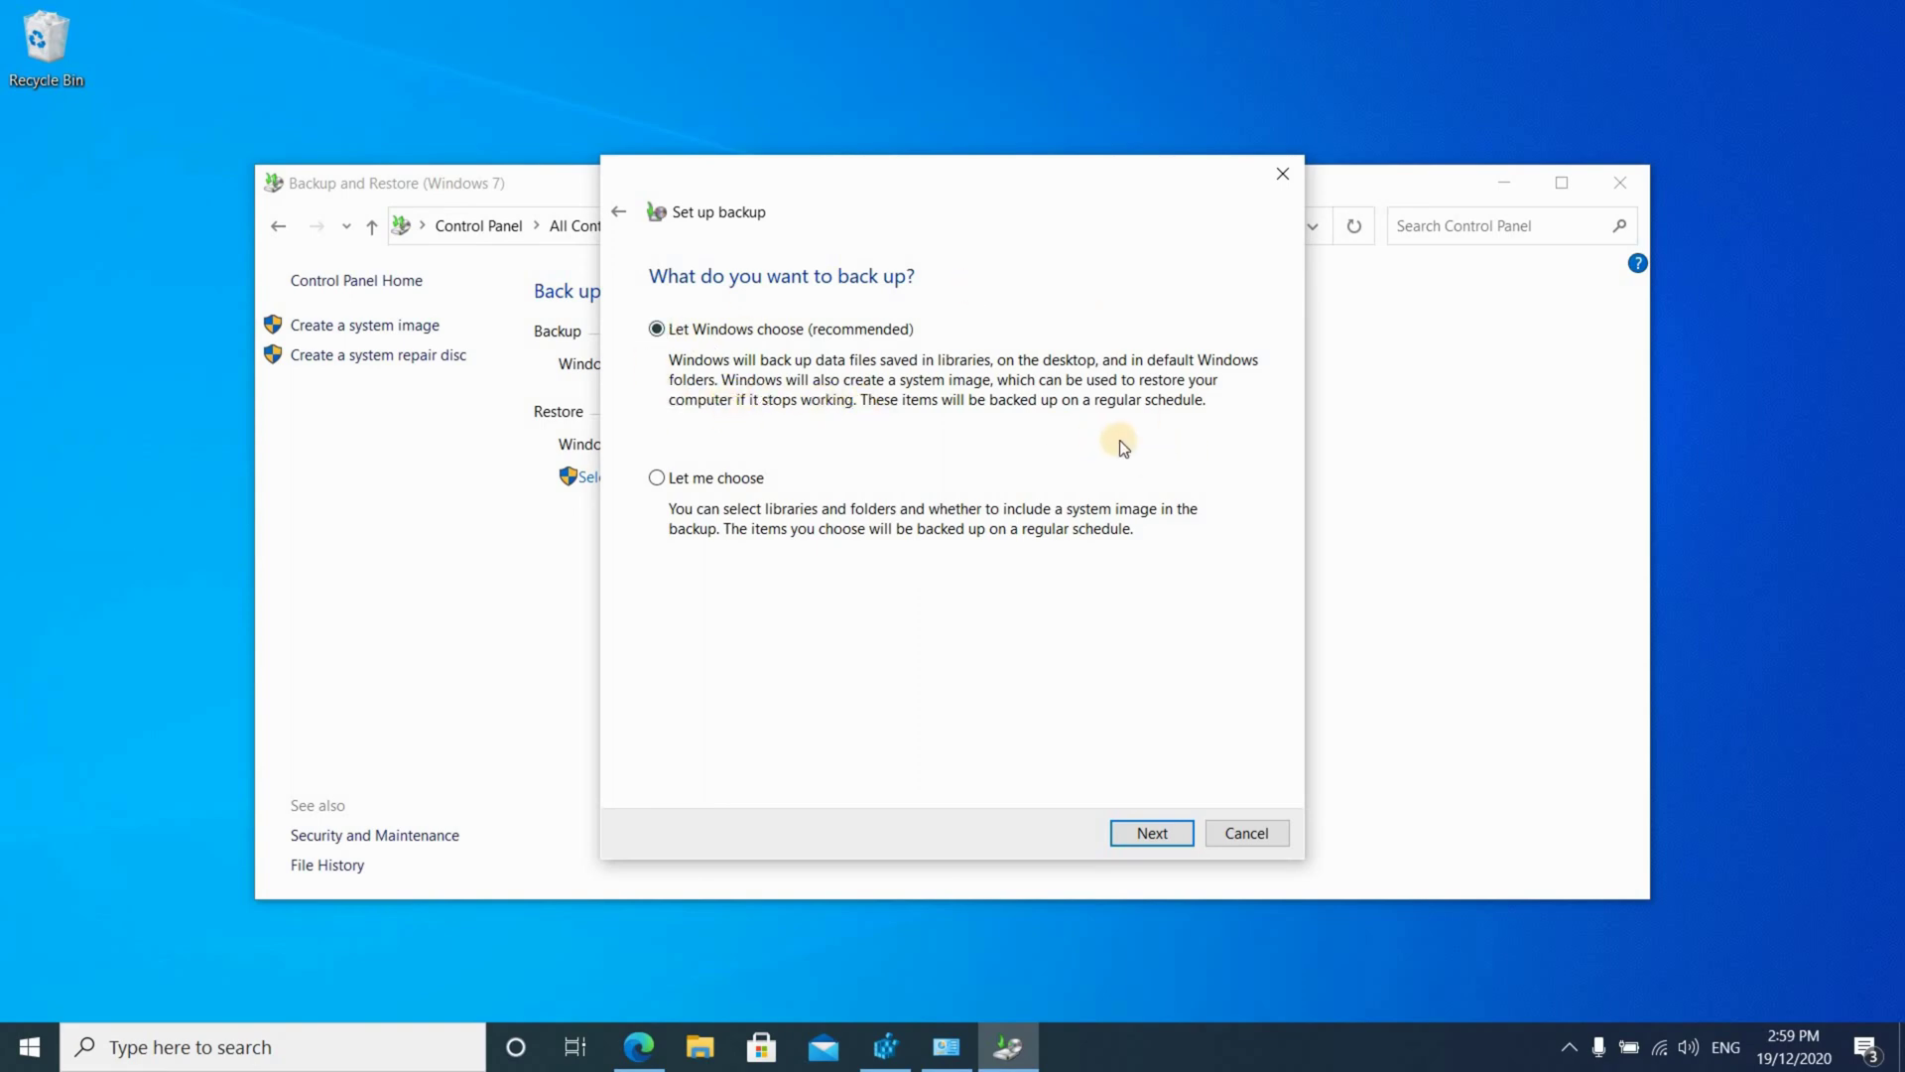
pyautogui.click(1127, 837)
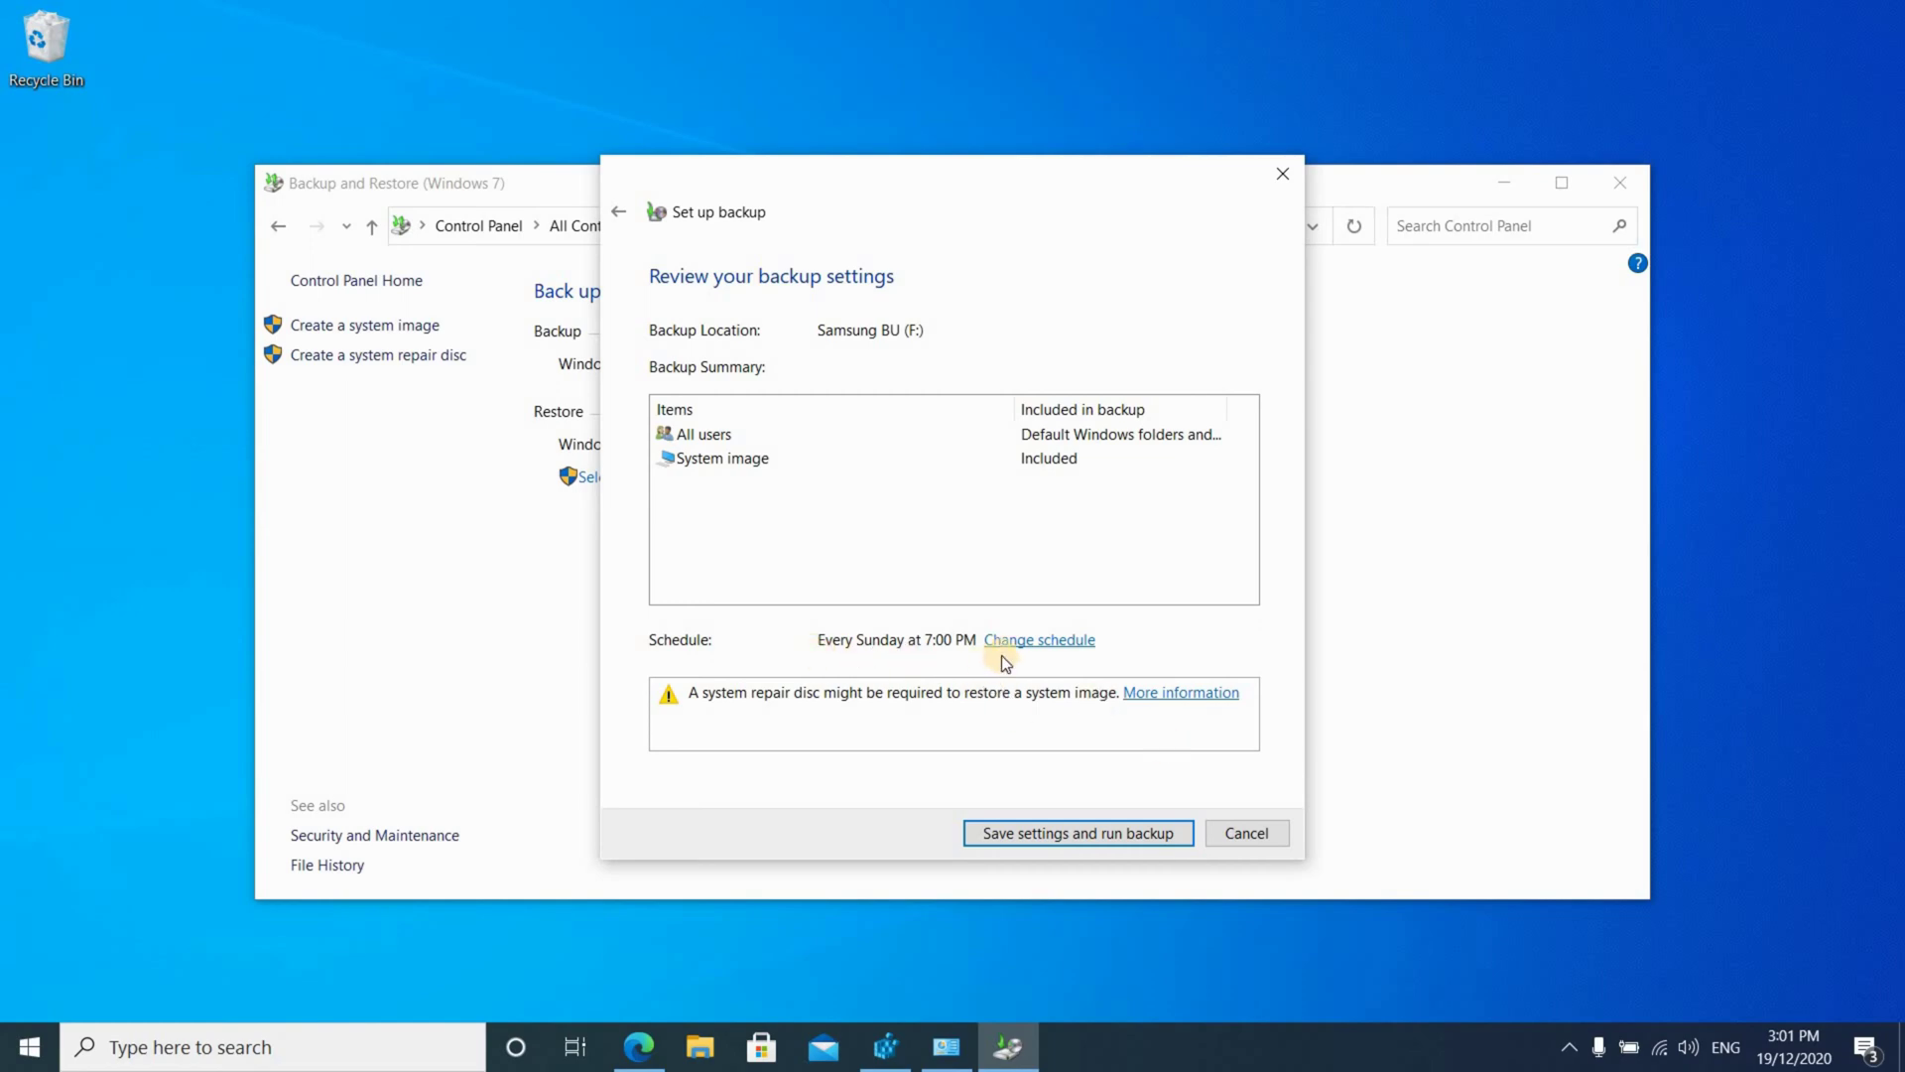
# Change the backup schedule from Sundays to Daily, keeping 7:00 PM
pyautogui.click(1031, 643)
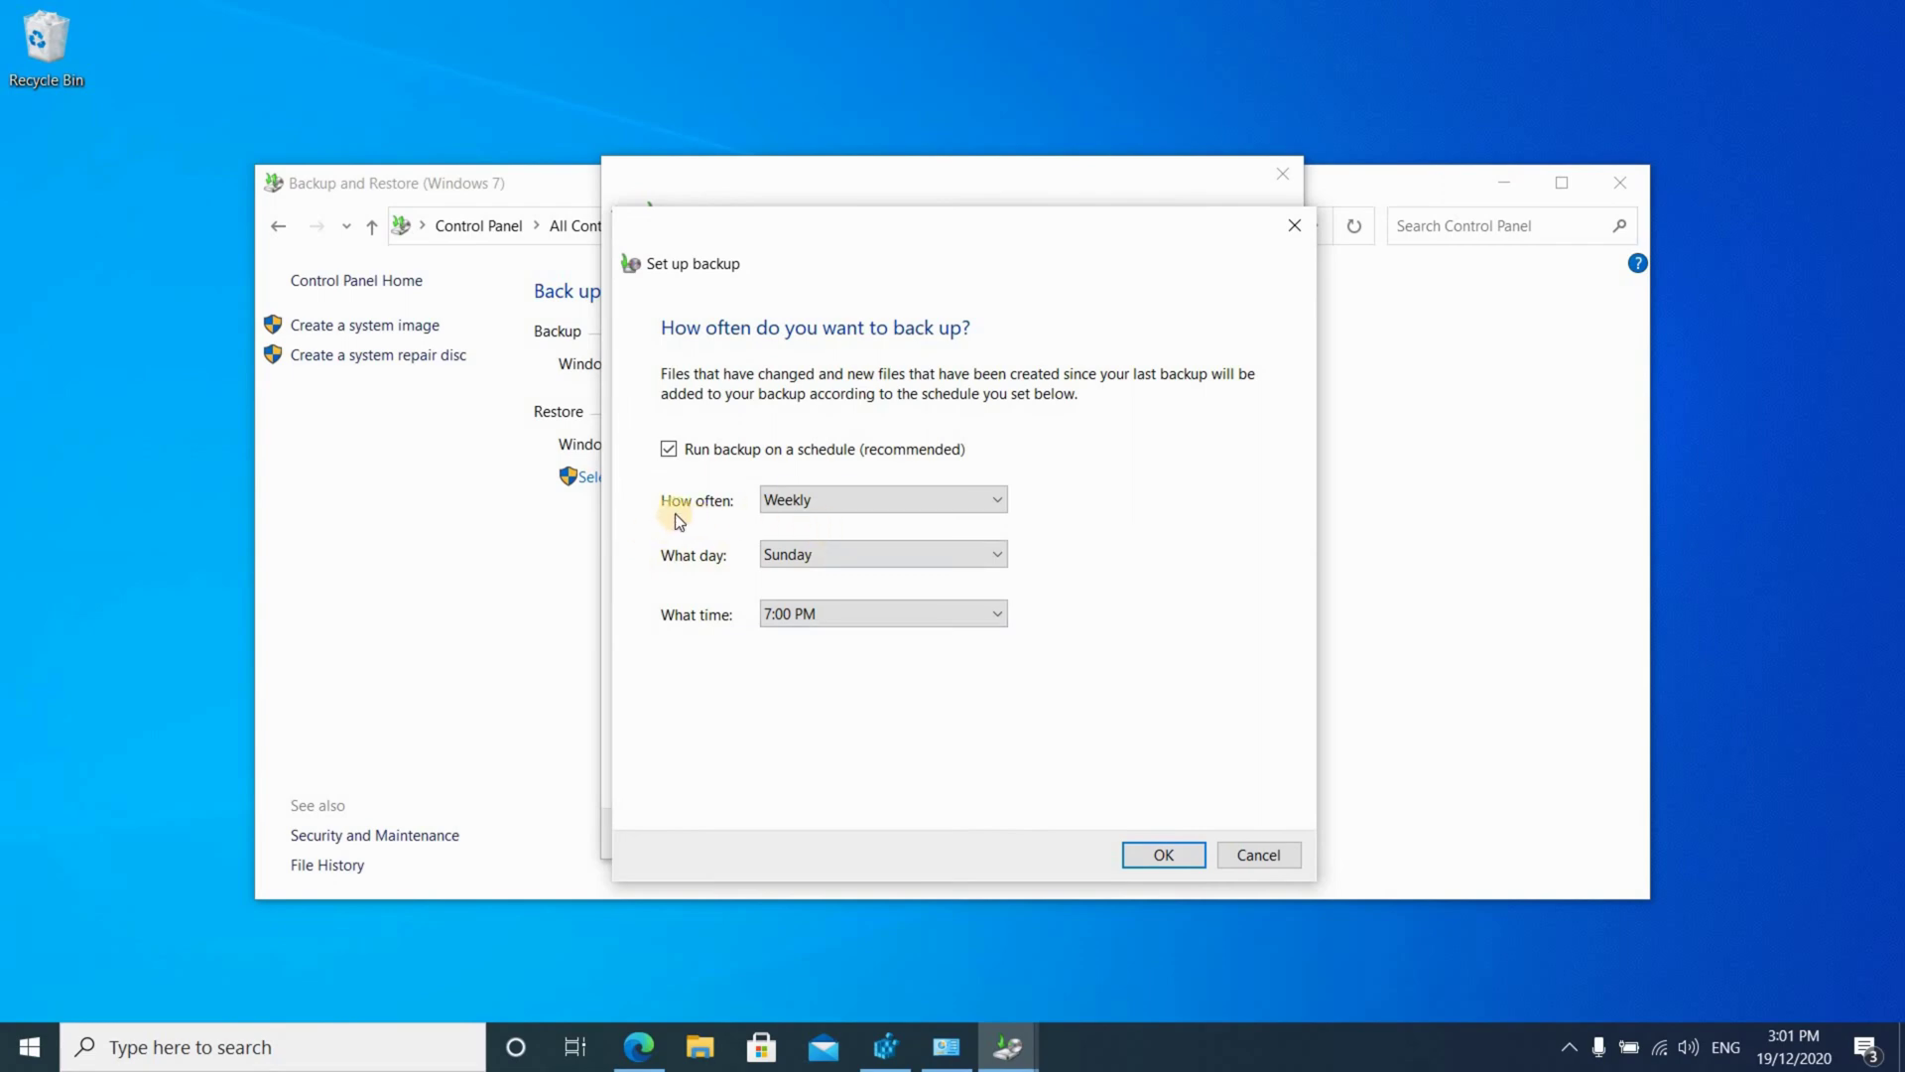
pyautogui.click(951, 501)
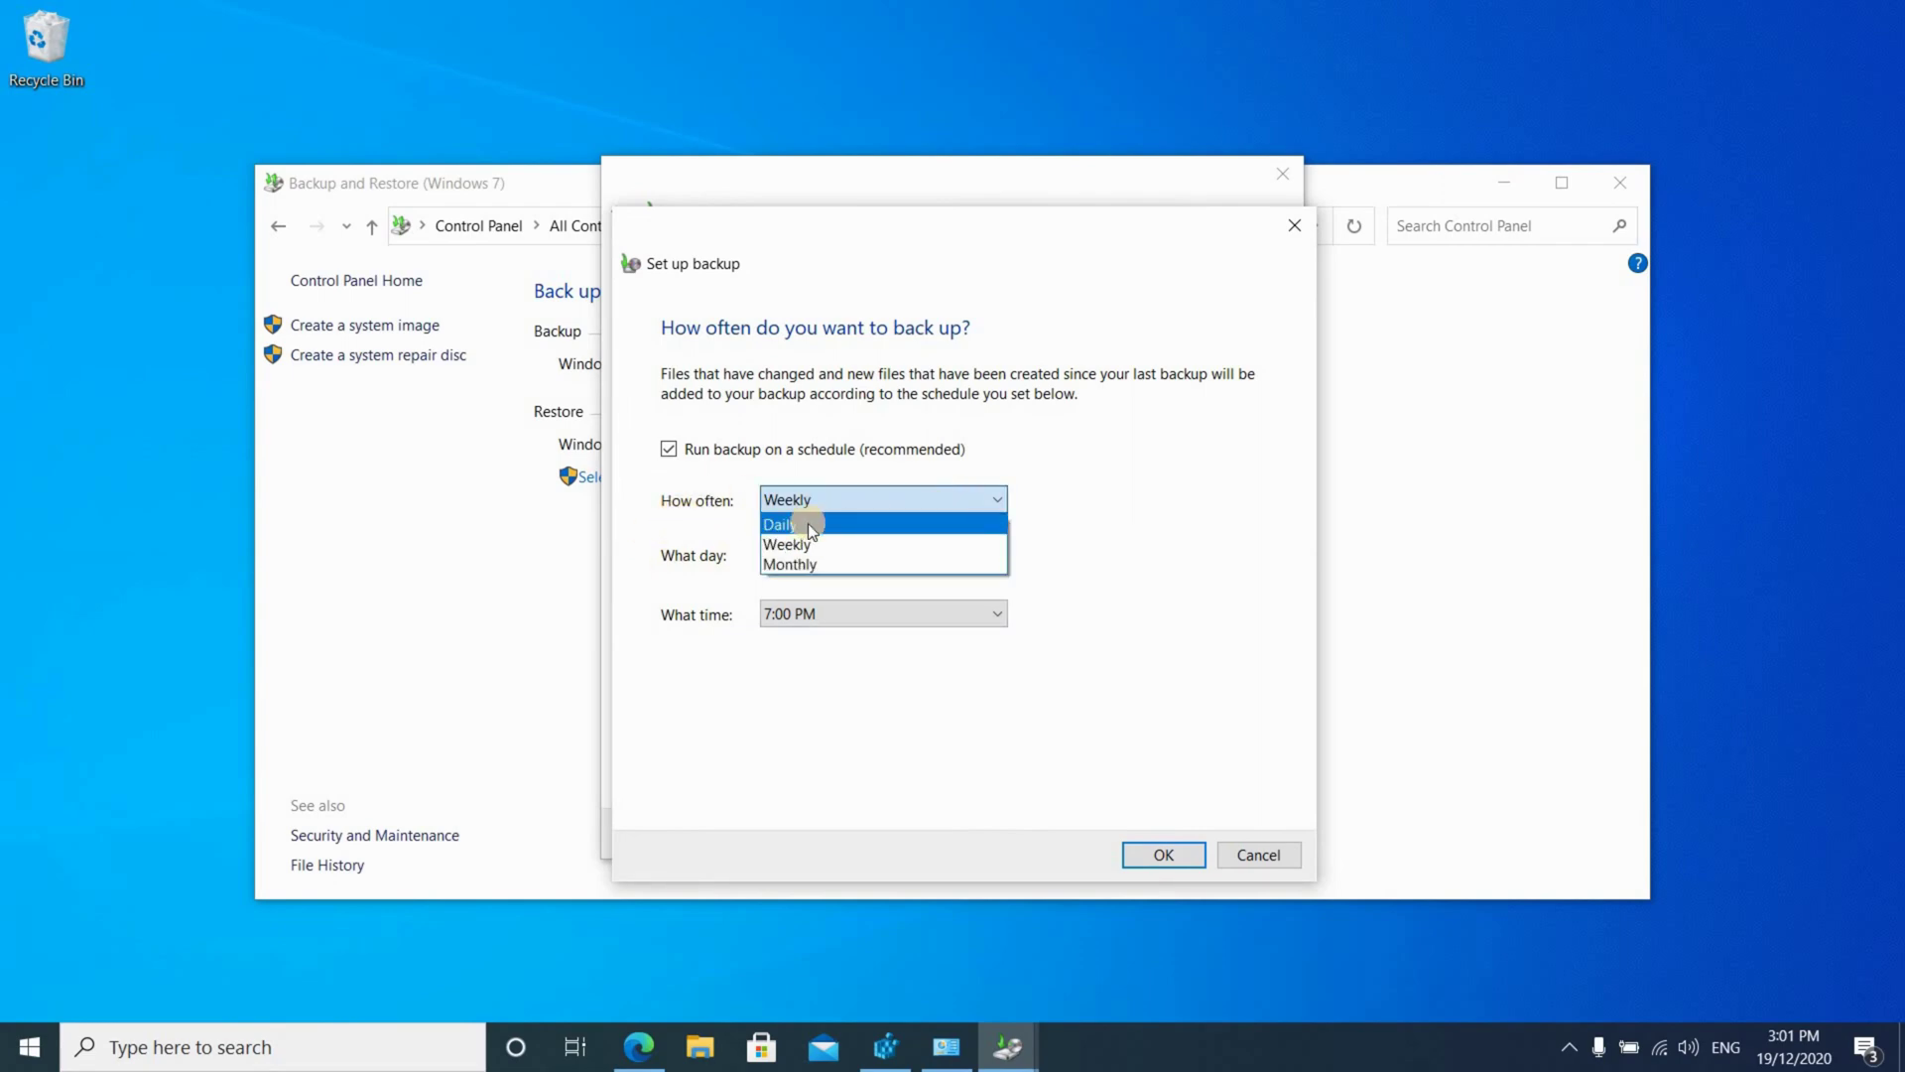
pyautogui.click(695, 511)
pyautogui.click(704, 612)
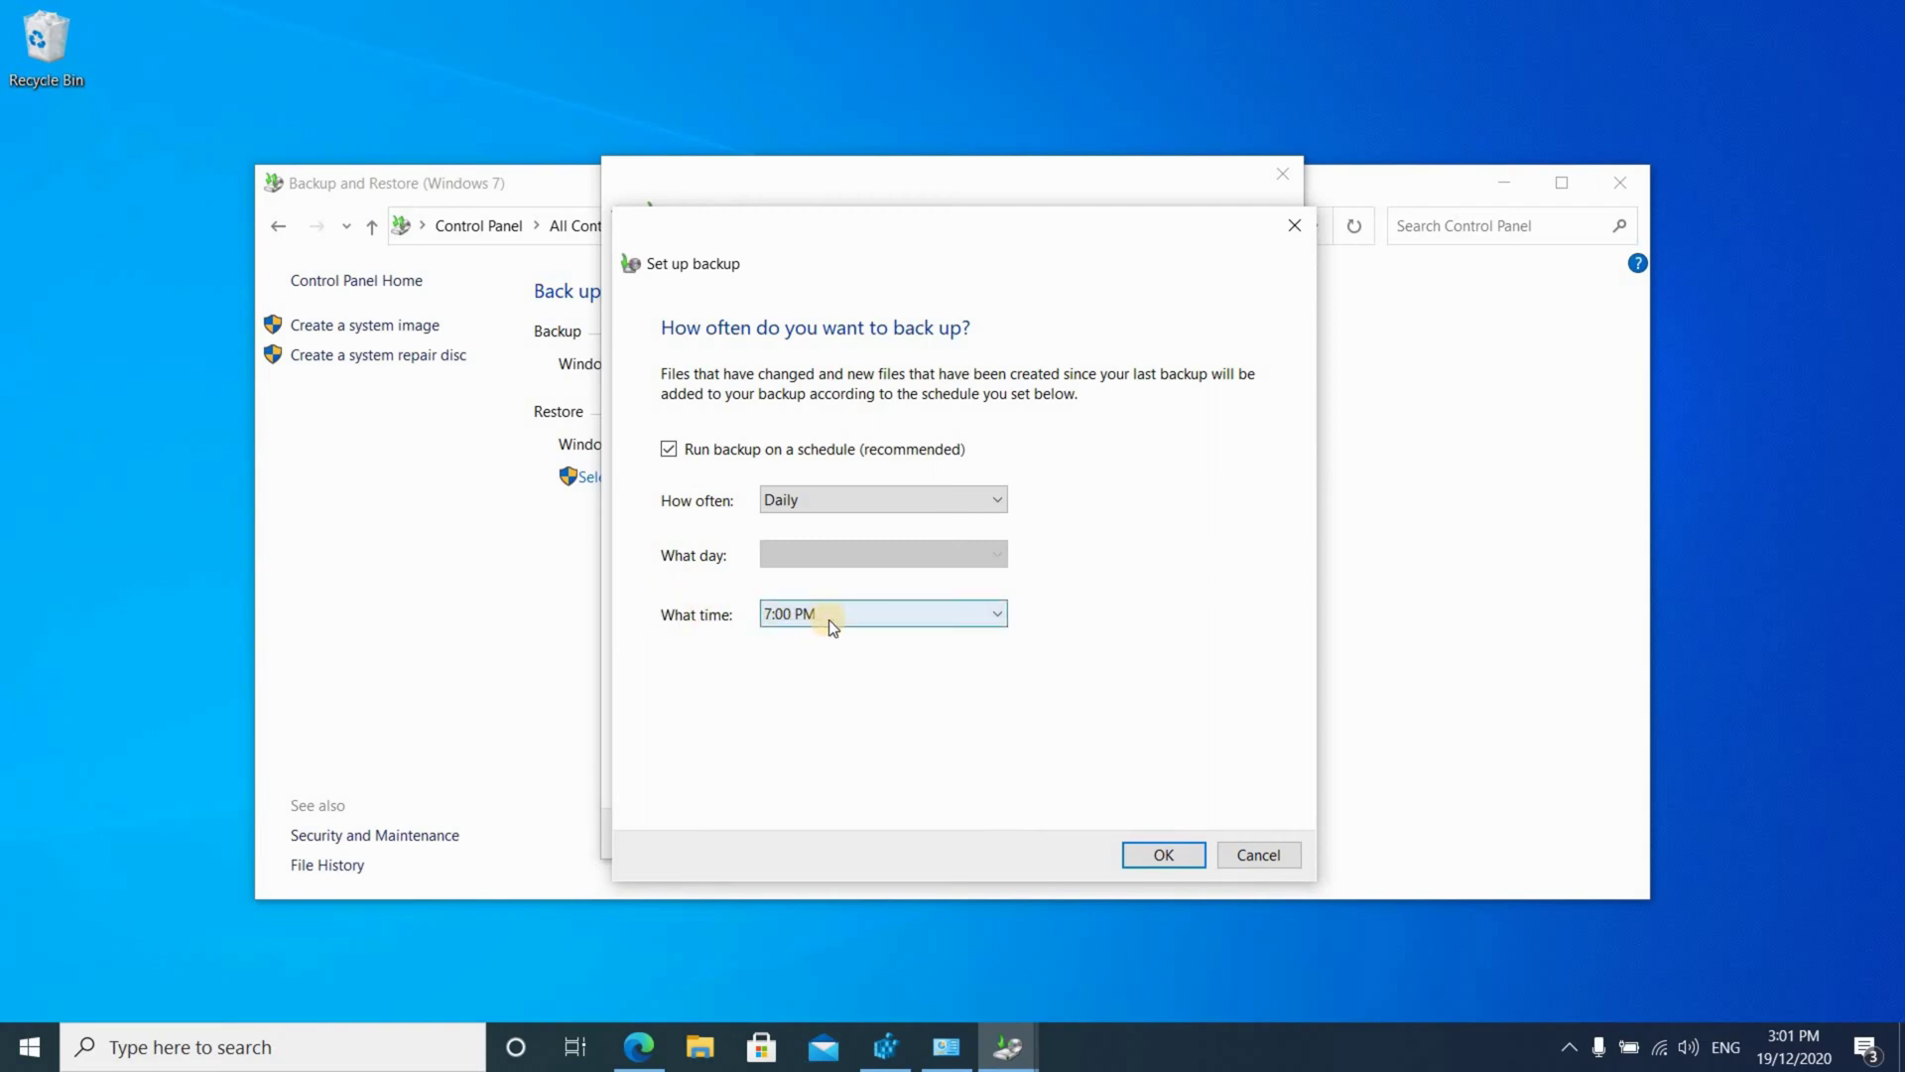
pyautogui.click(1161, 855)
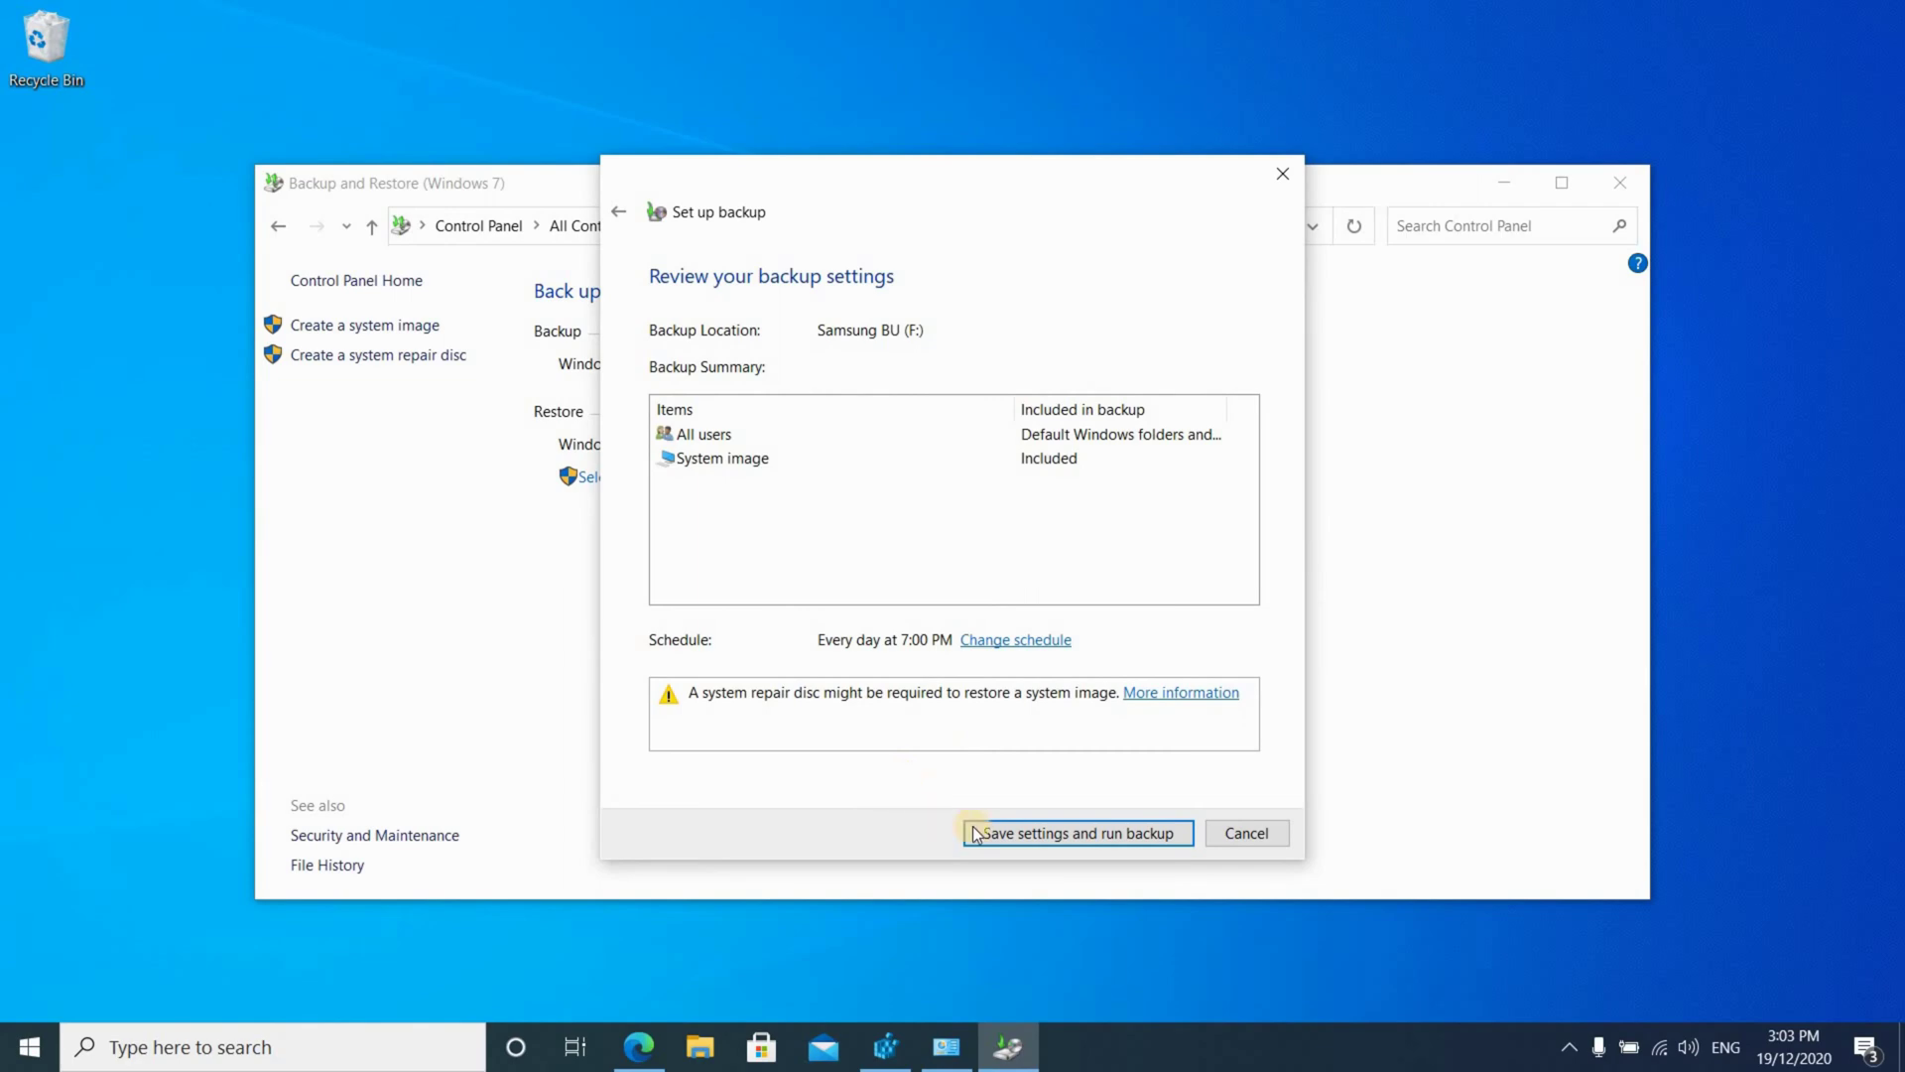
# Save the daily backup settings and run the backup, then close Control Panel
pyautogui.click(1054, 835)
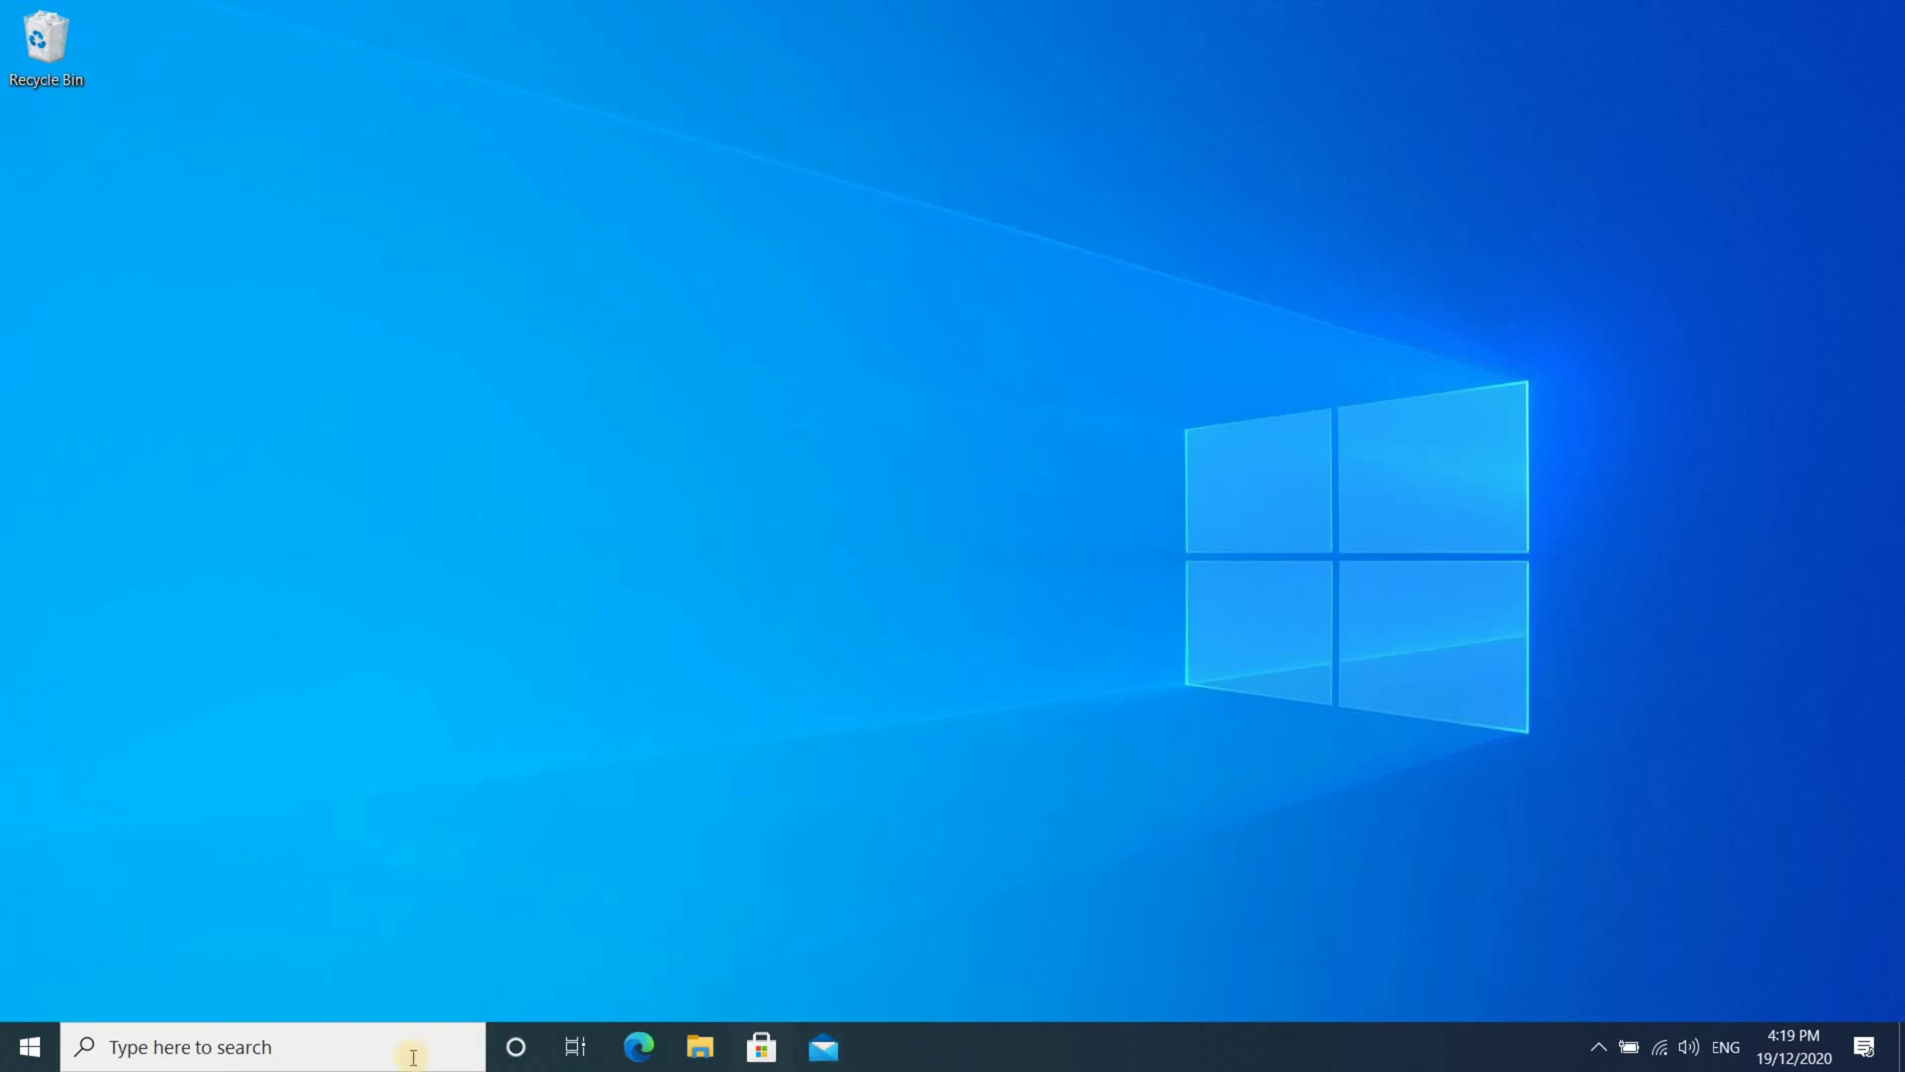
pyautogui.click(364, 1047)
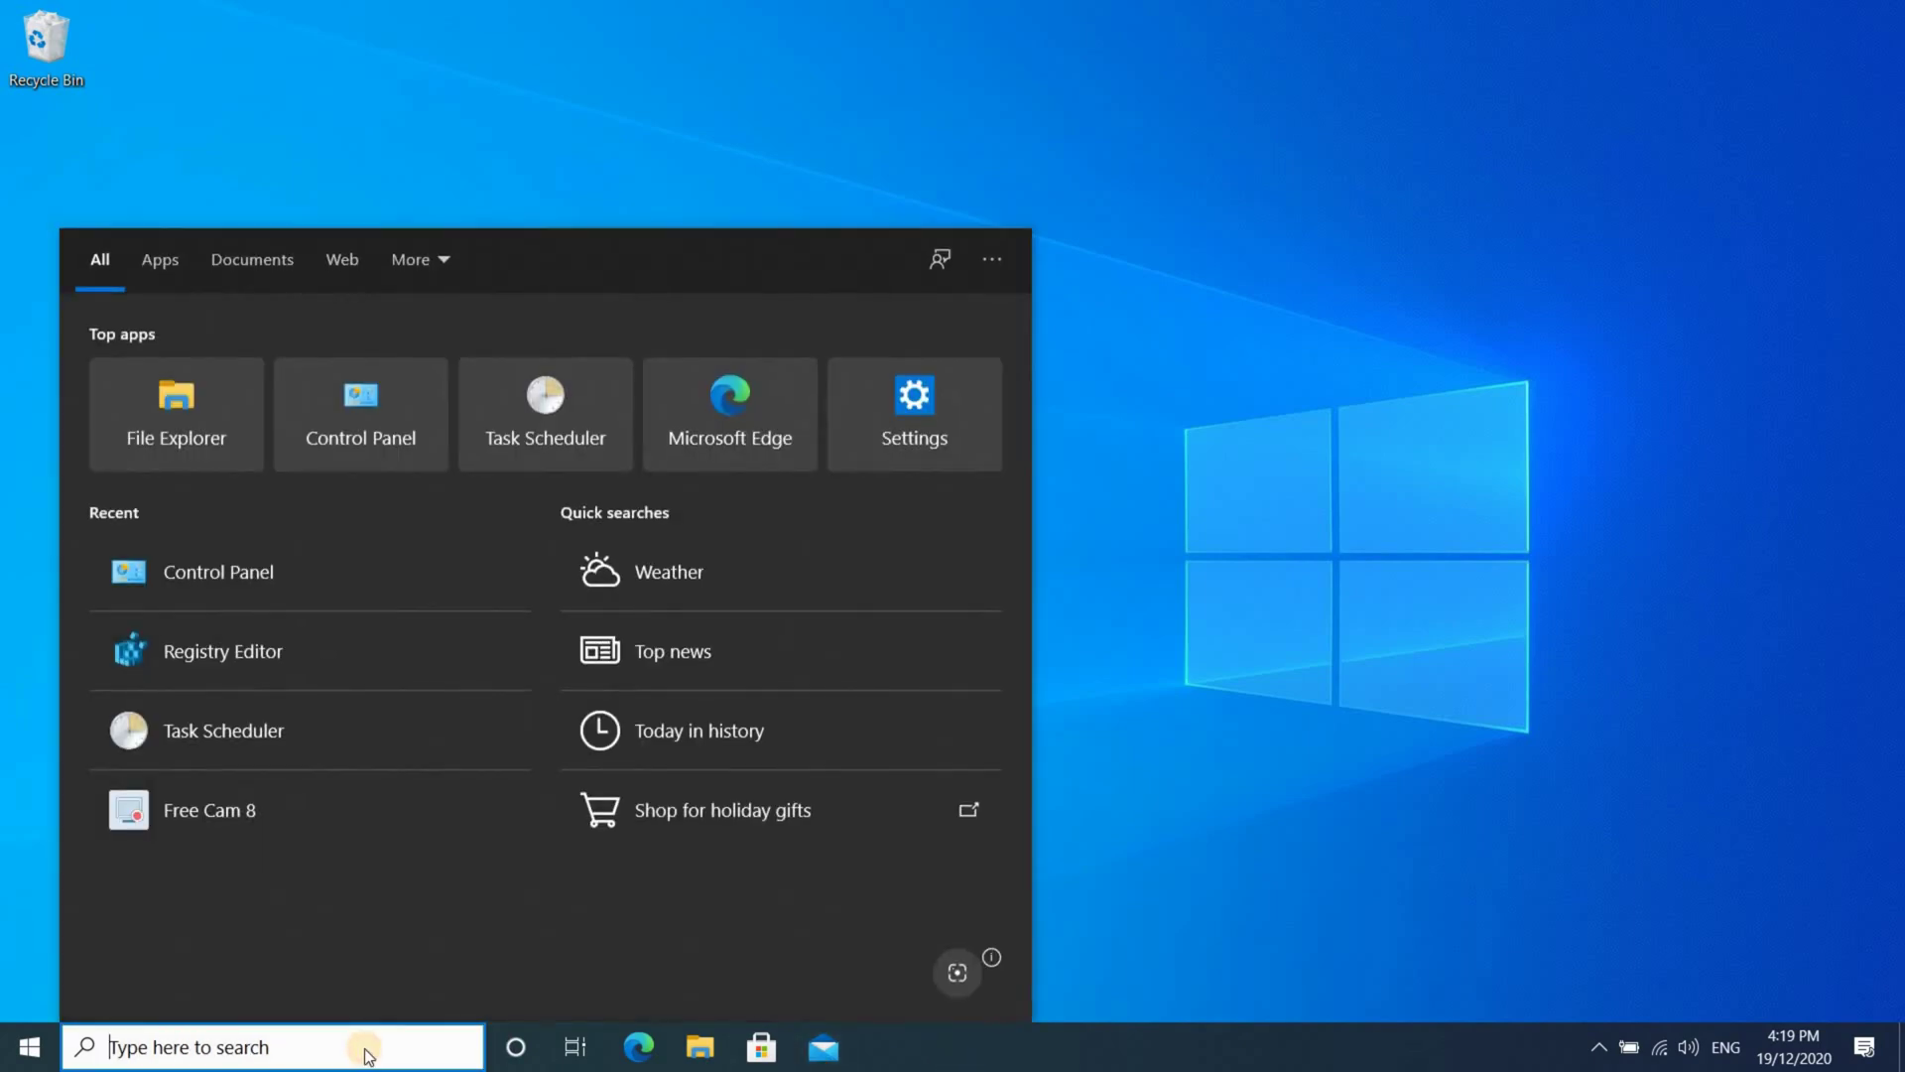
# Reopen Control Panel via search, go to Backup and Restore (Windows 7), and choose Restore my files
pyautogui.write('control')
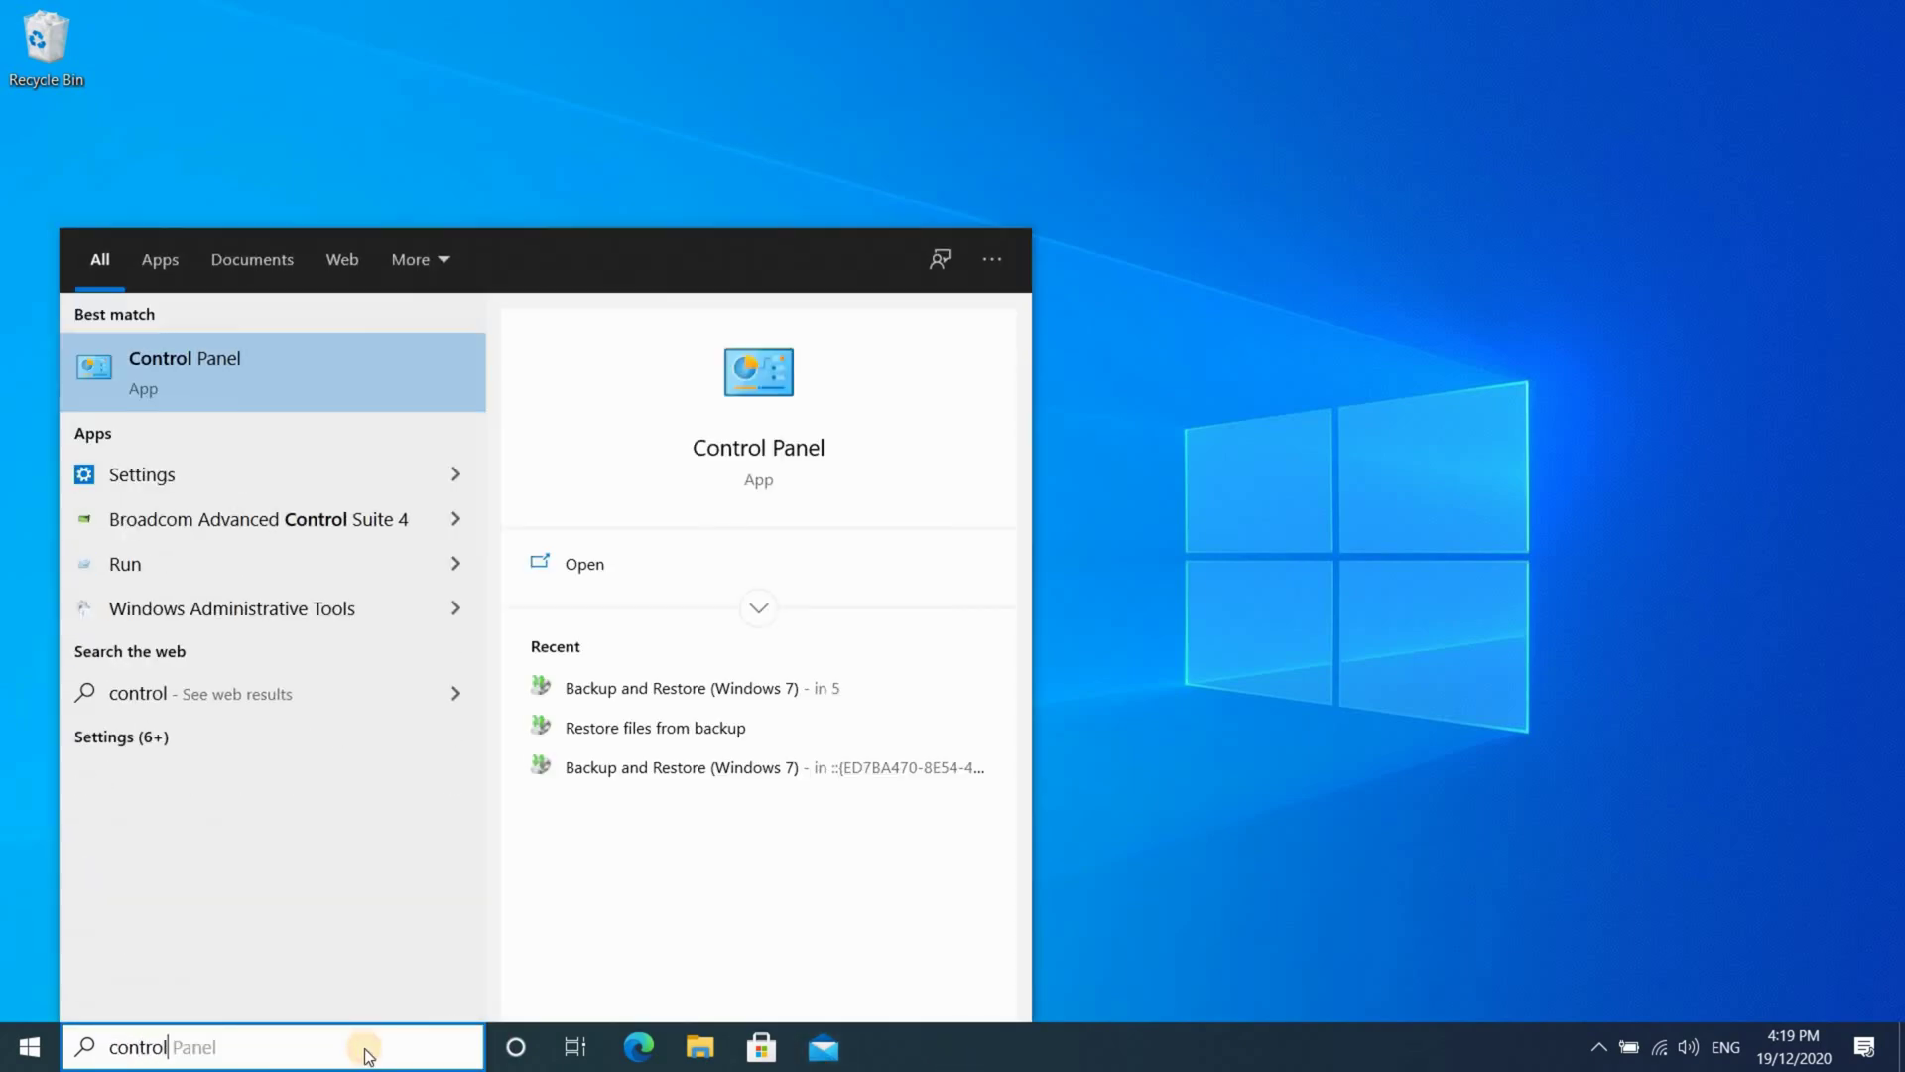
pyautogui.click(159, 377)
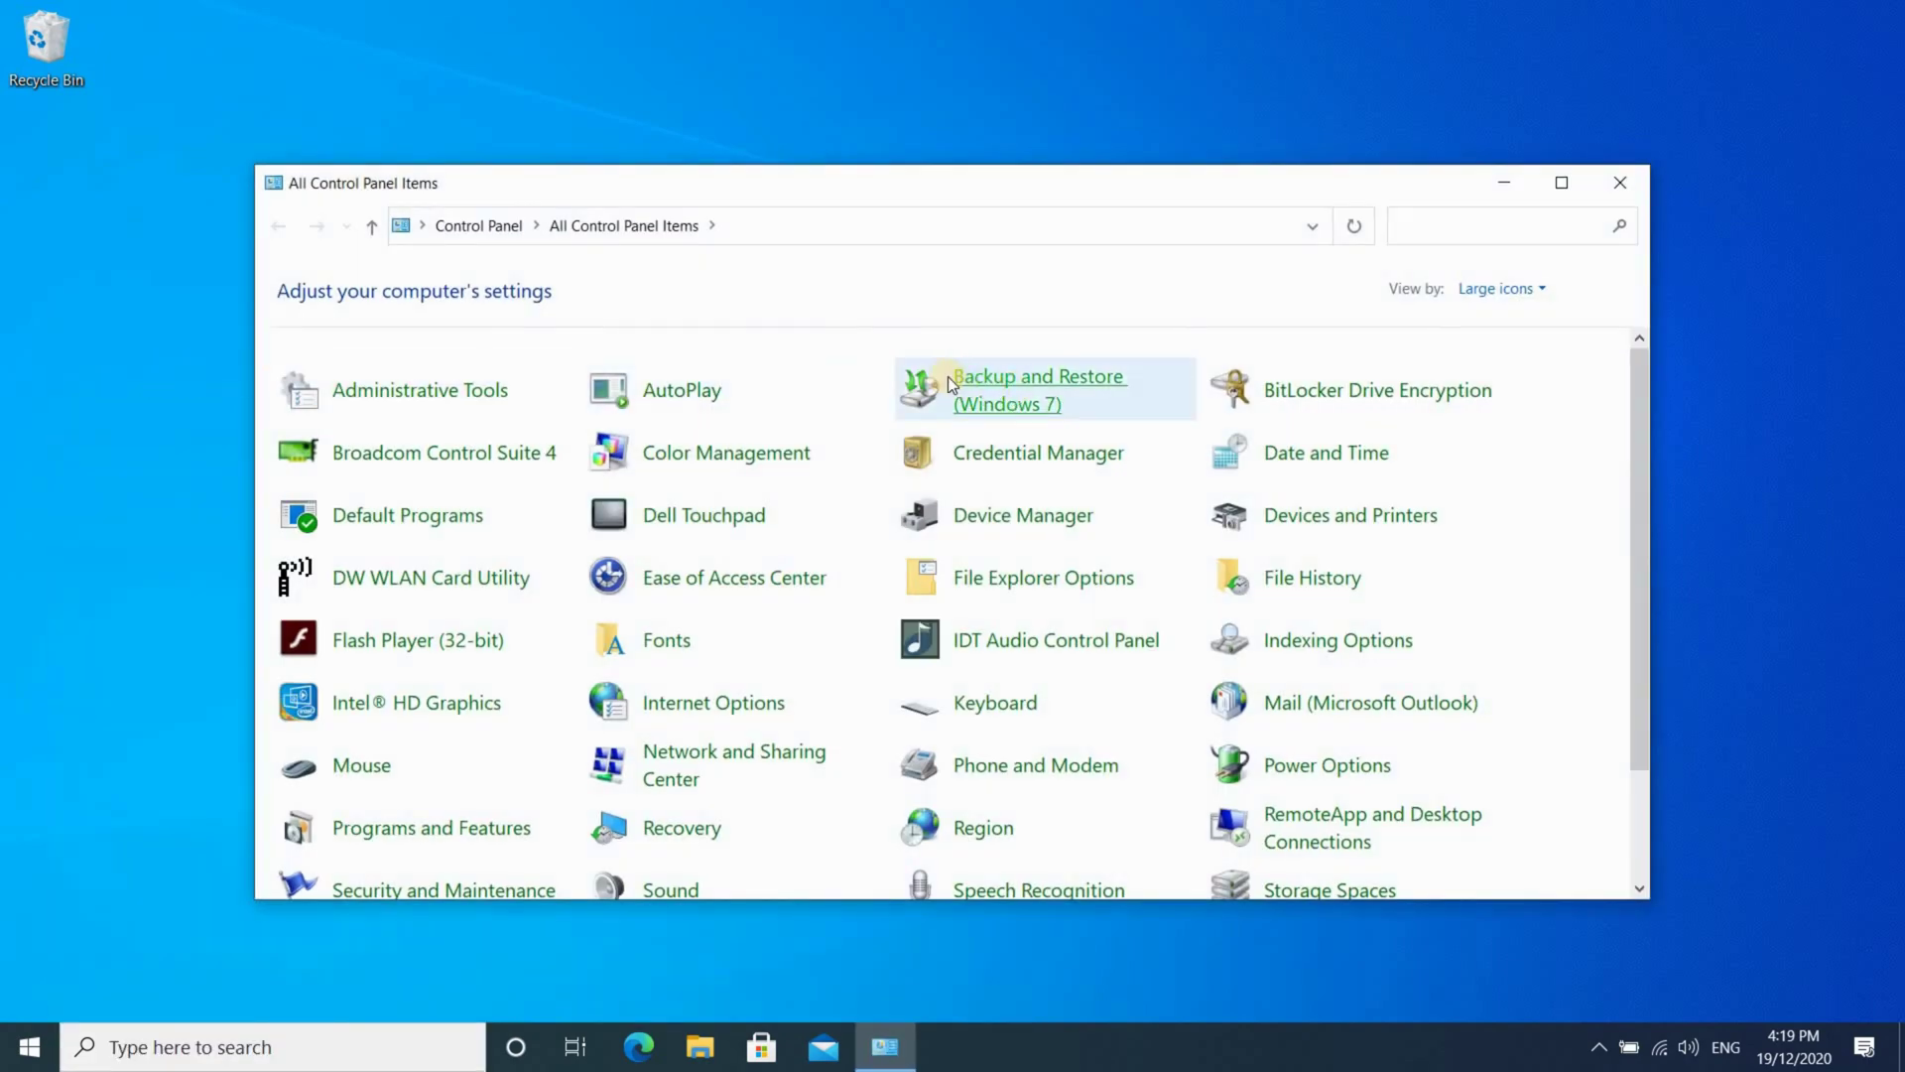
pyautogui.click(958, 385)
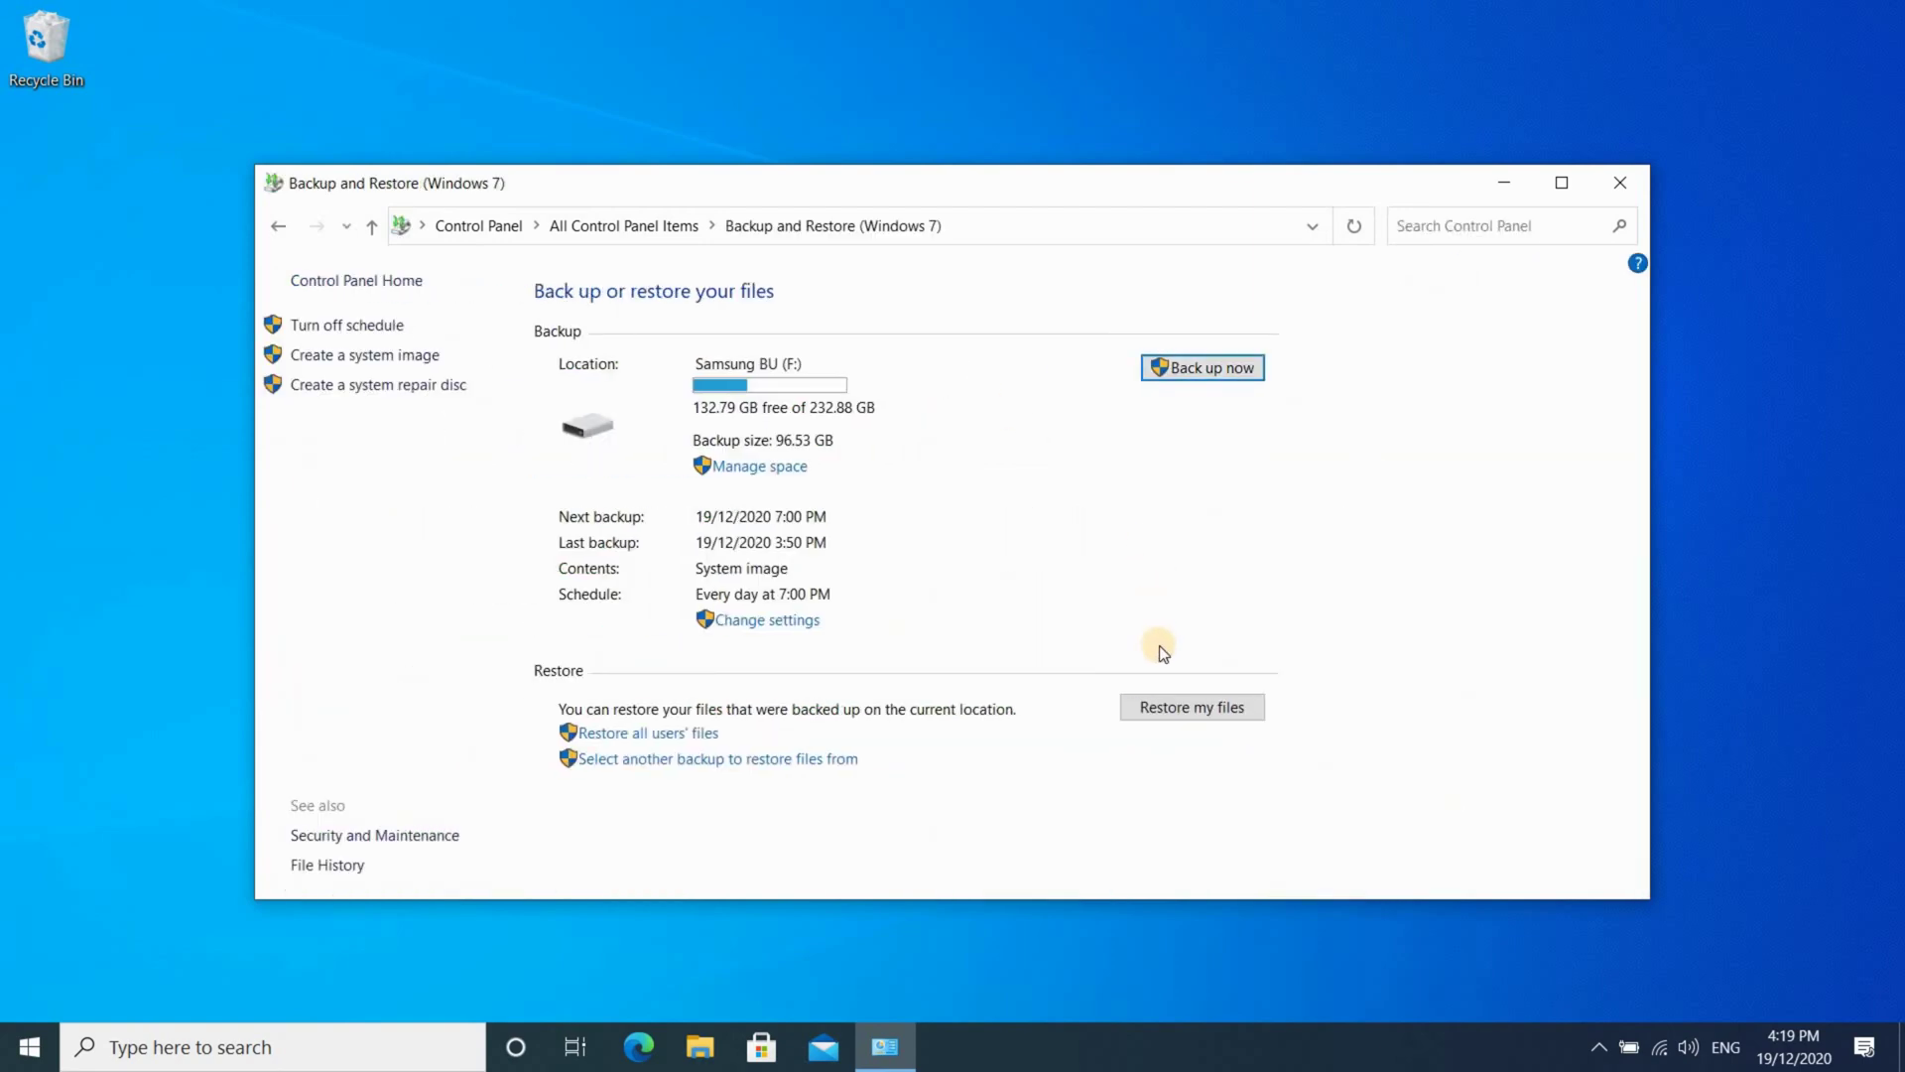
pyautogui.click(1205, 711)
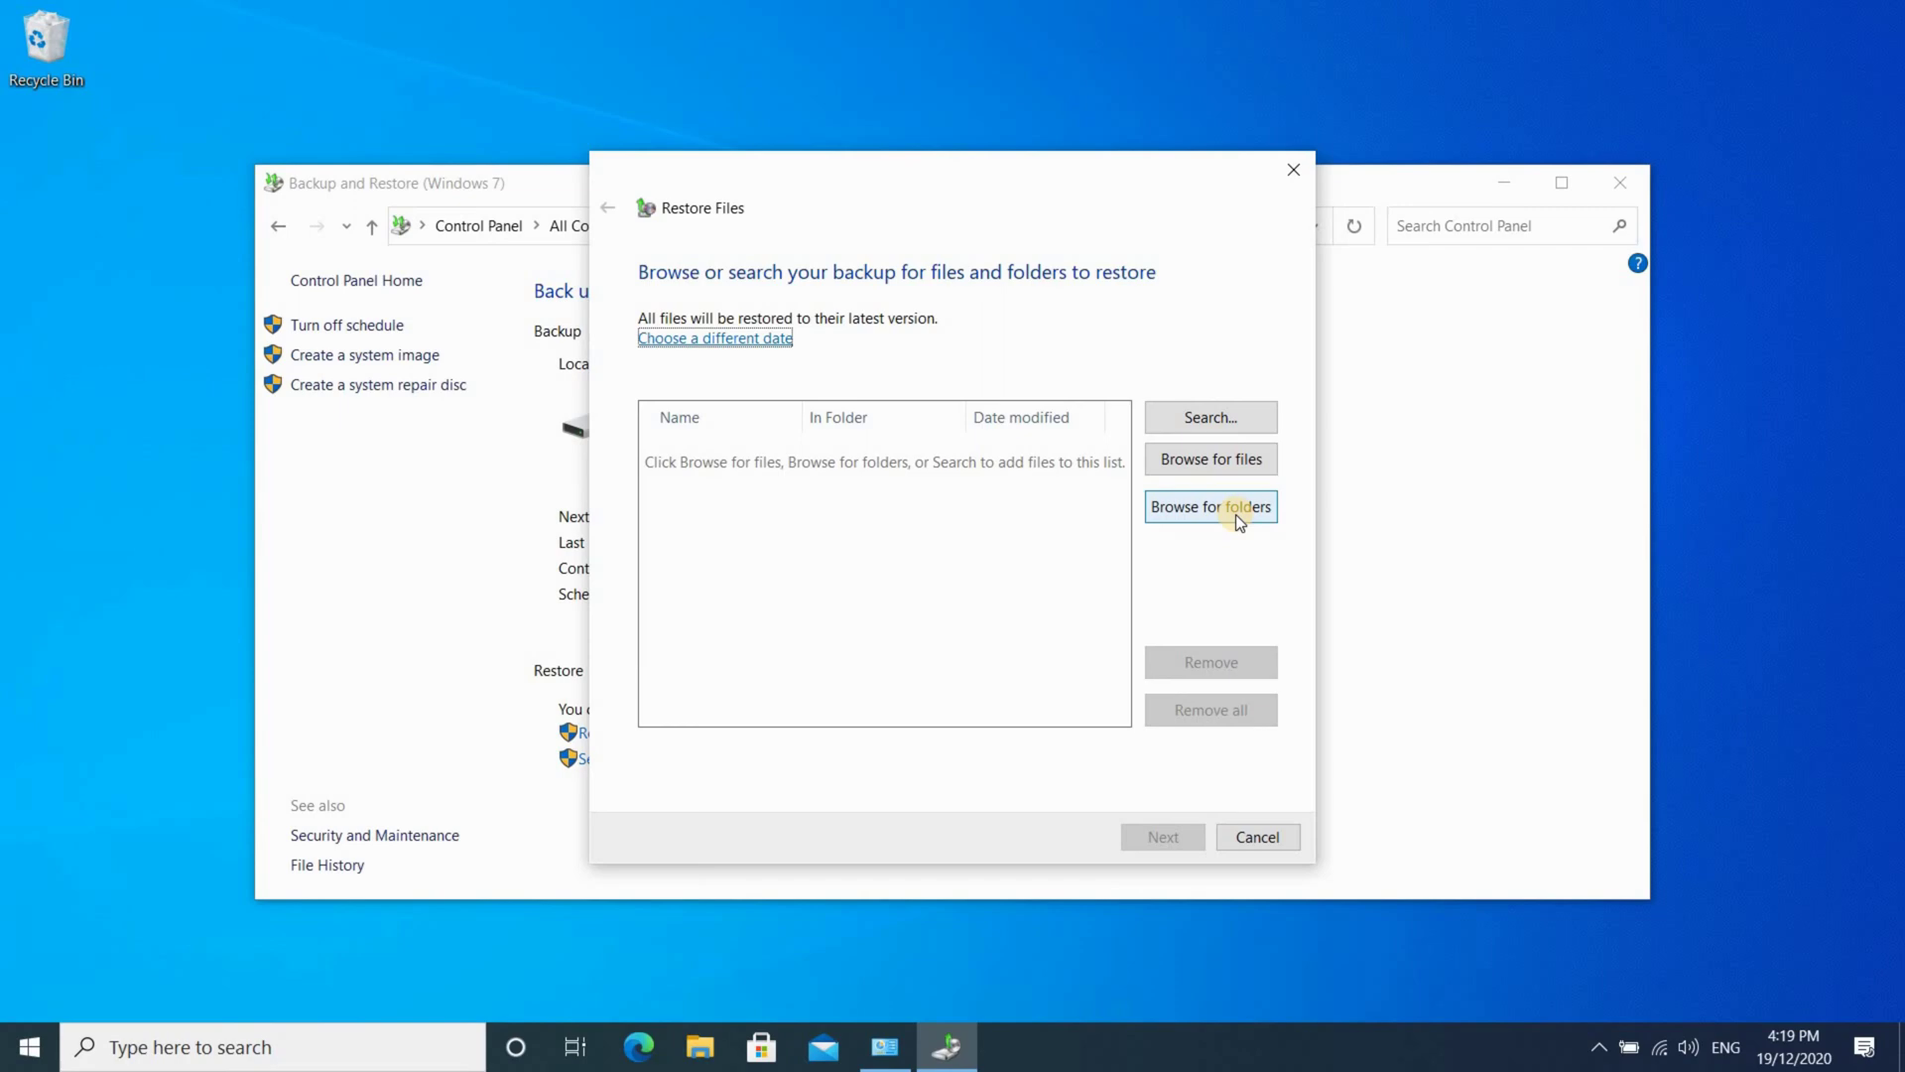
# Browse the backup's Backup of C: > Users > user's Downloads folder and add the Windows disc image
pyautogui.click(1207, 467)
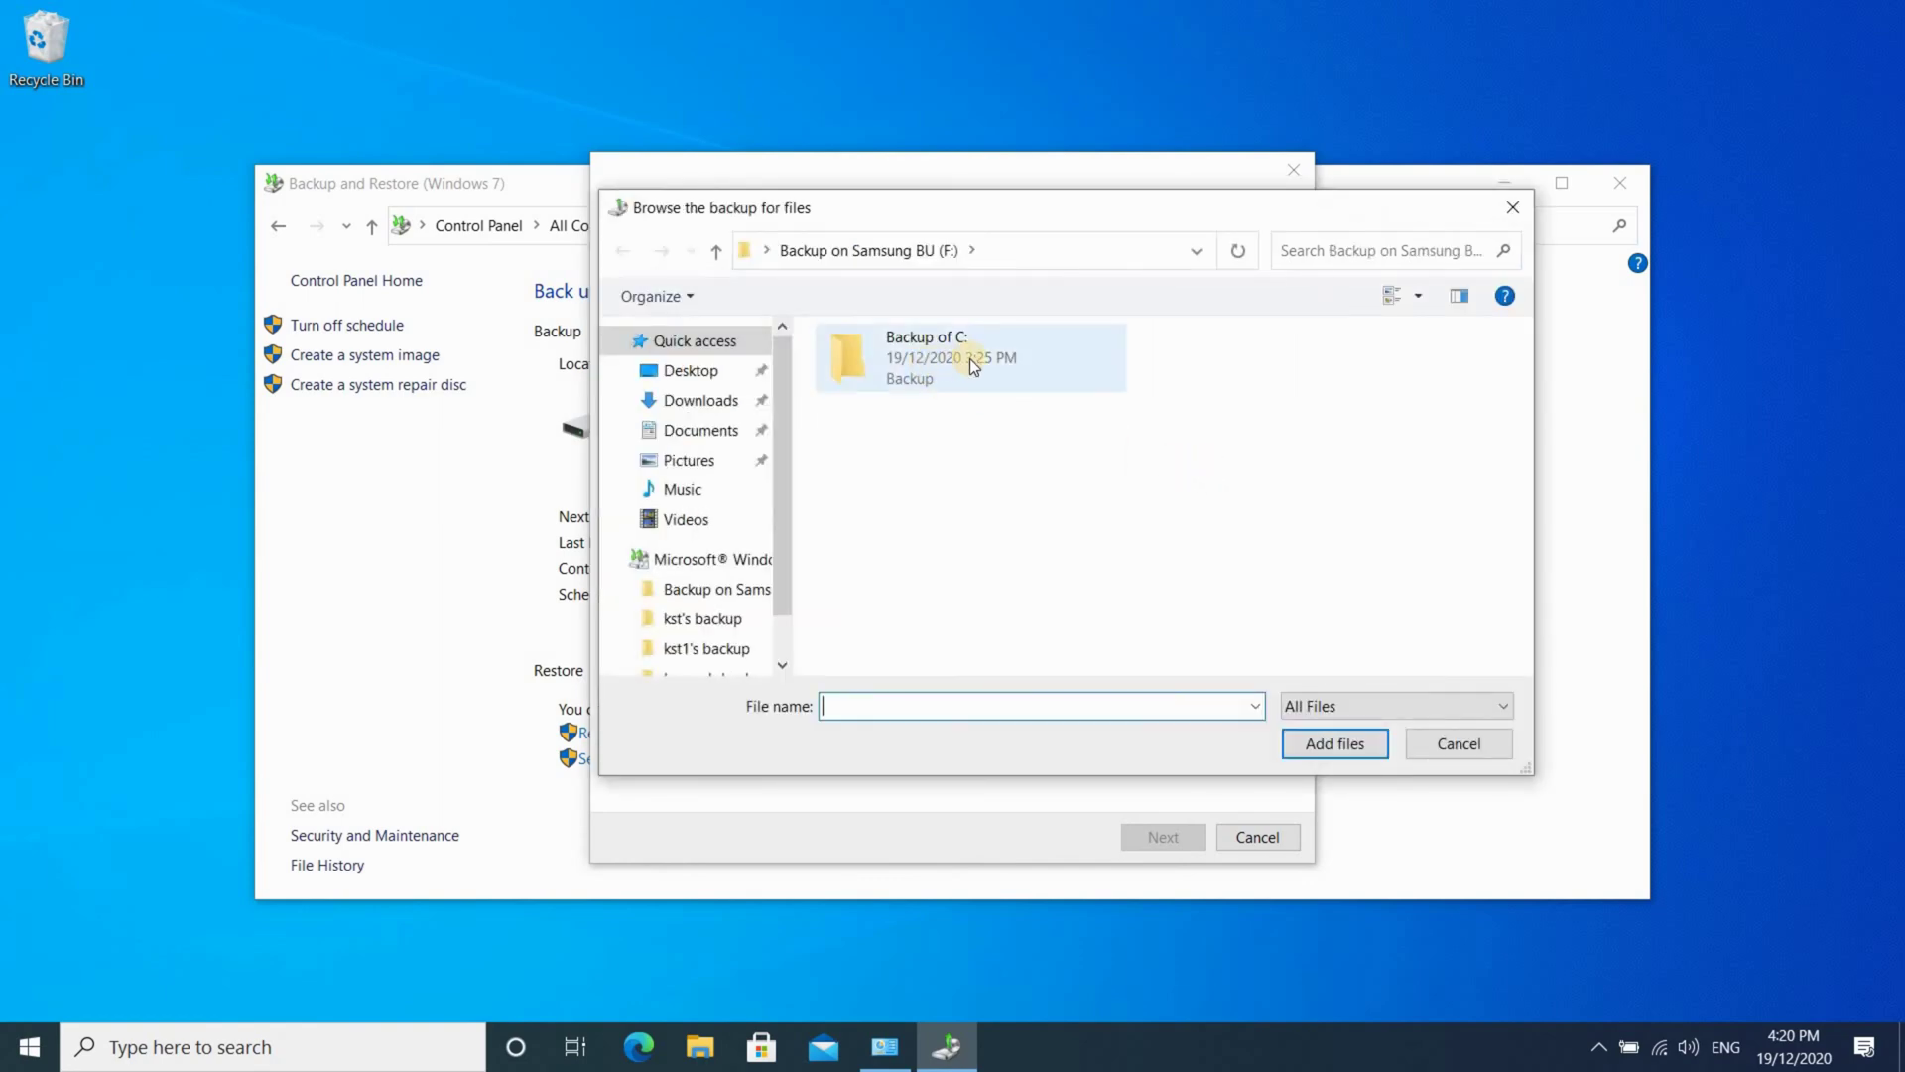
pyautogui.doubleClick(843, 357)
pyautogui.doubleClick(843, 357)
pyautogui.click(847, 486)
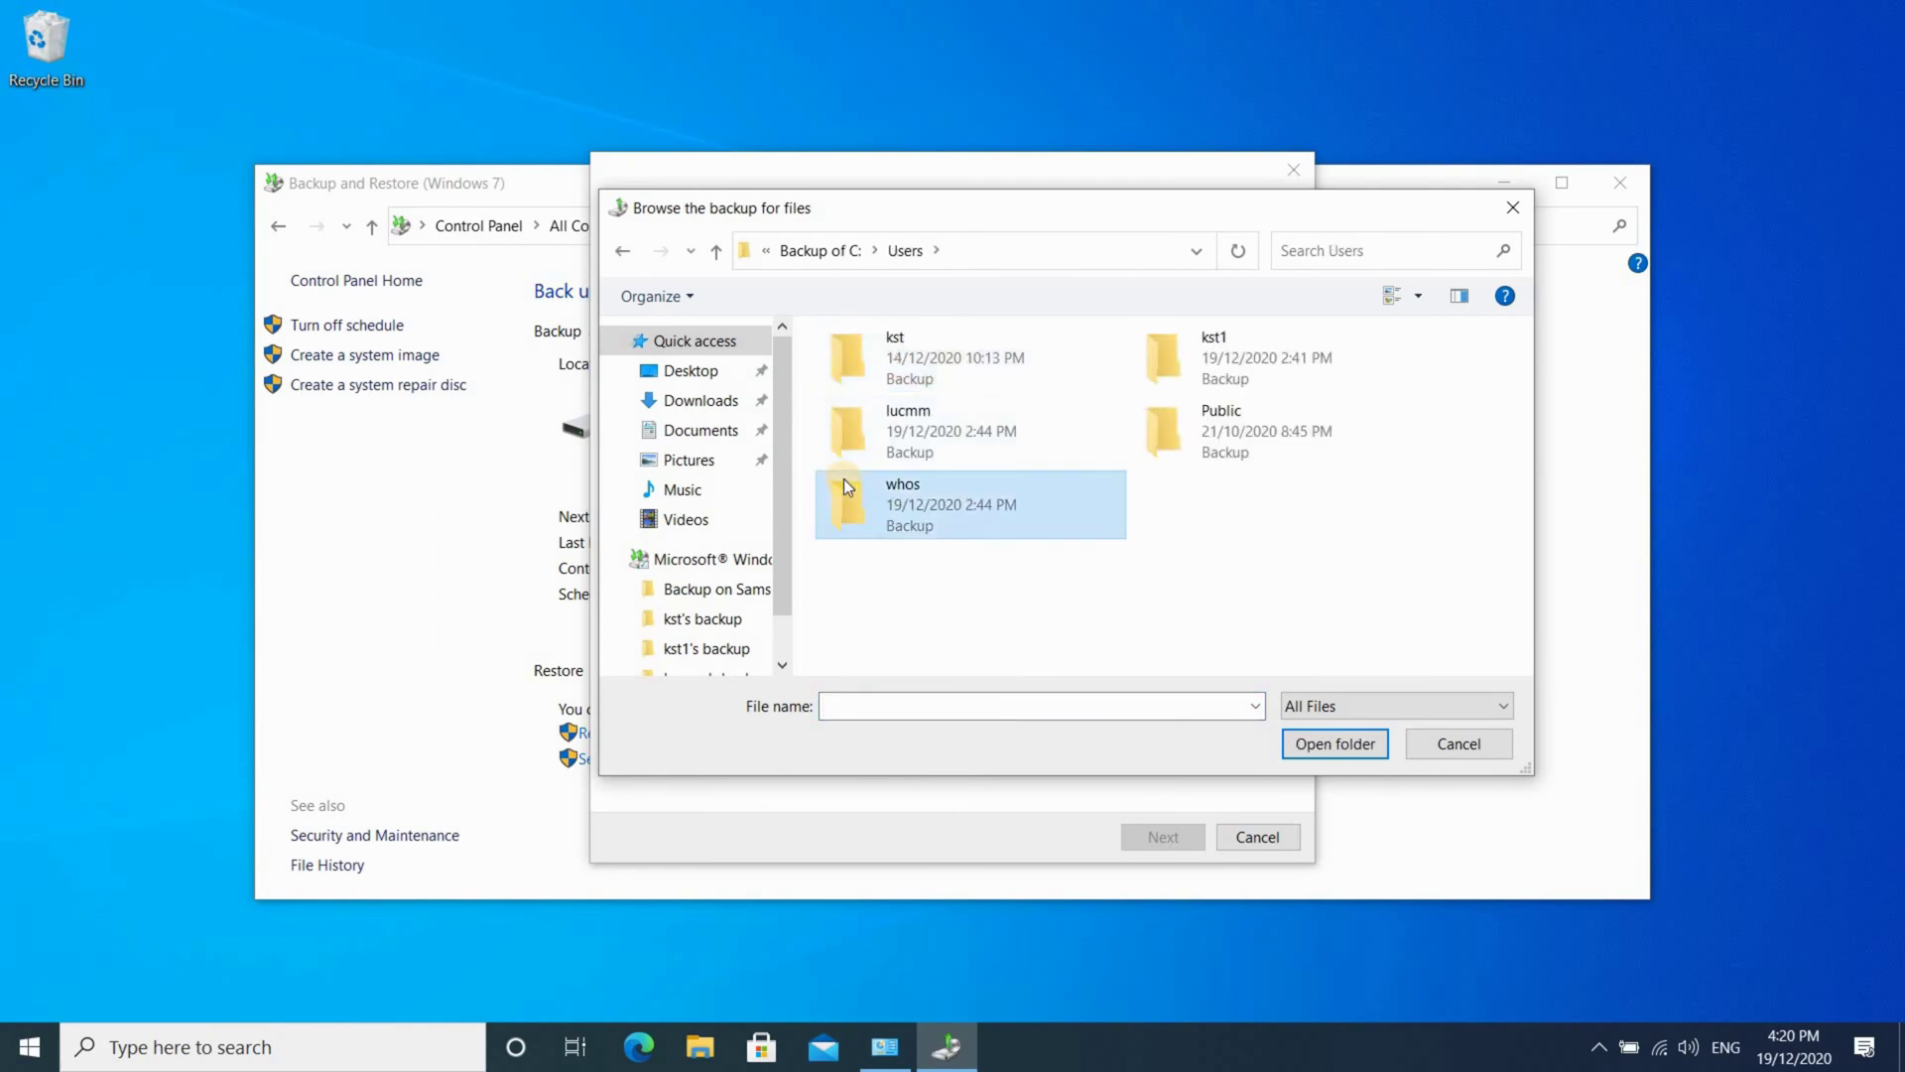
pyautogui.doubleClick(846, 486)
pyautogui.click(842, 496)
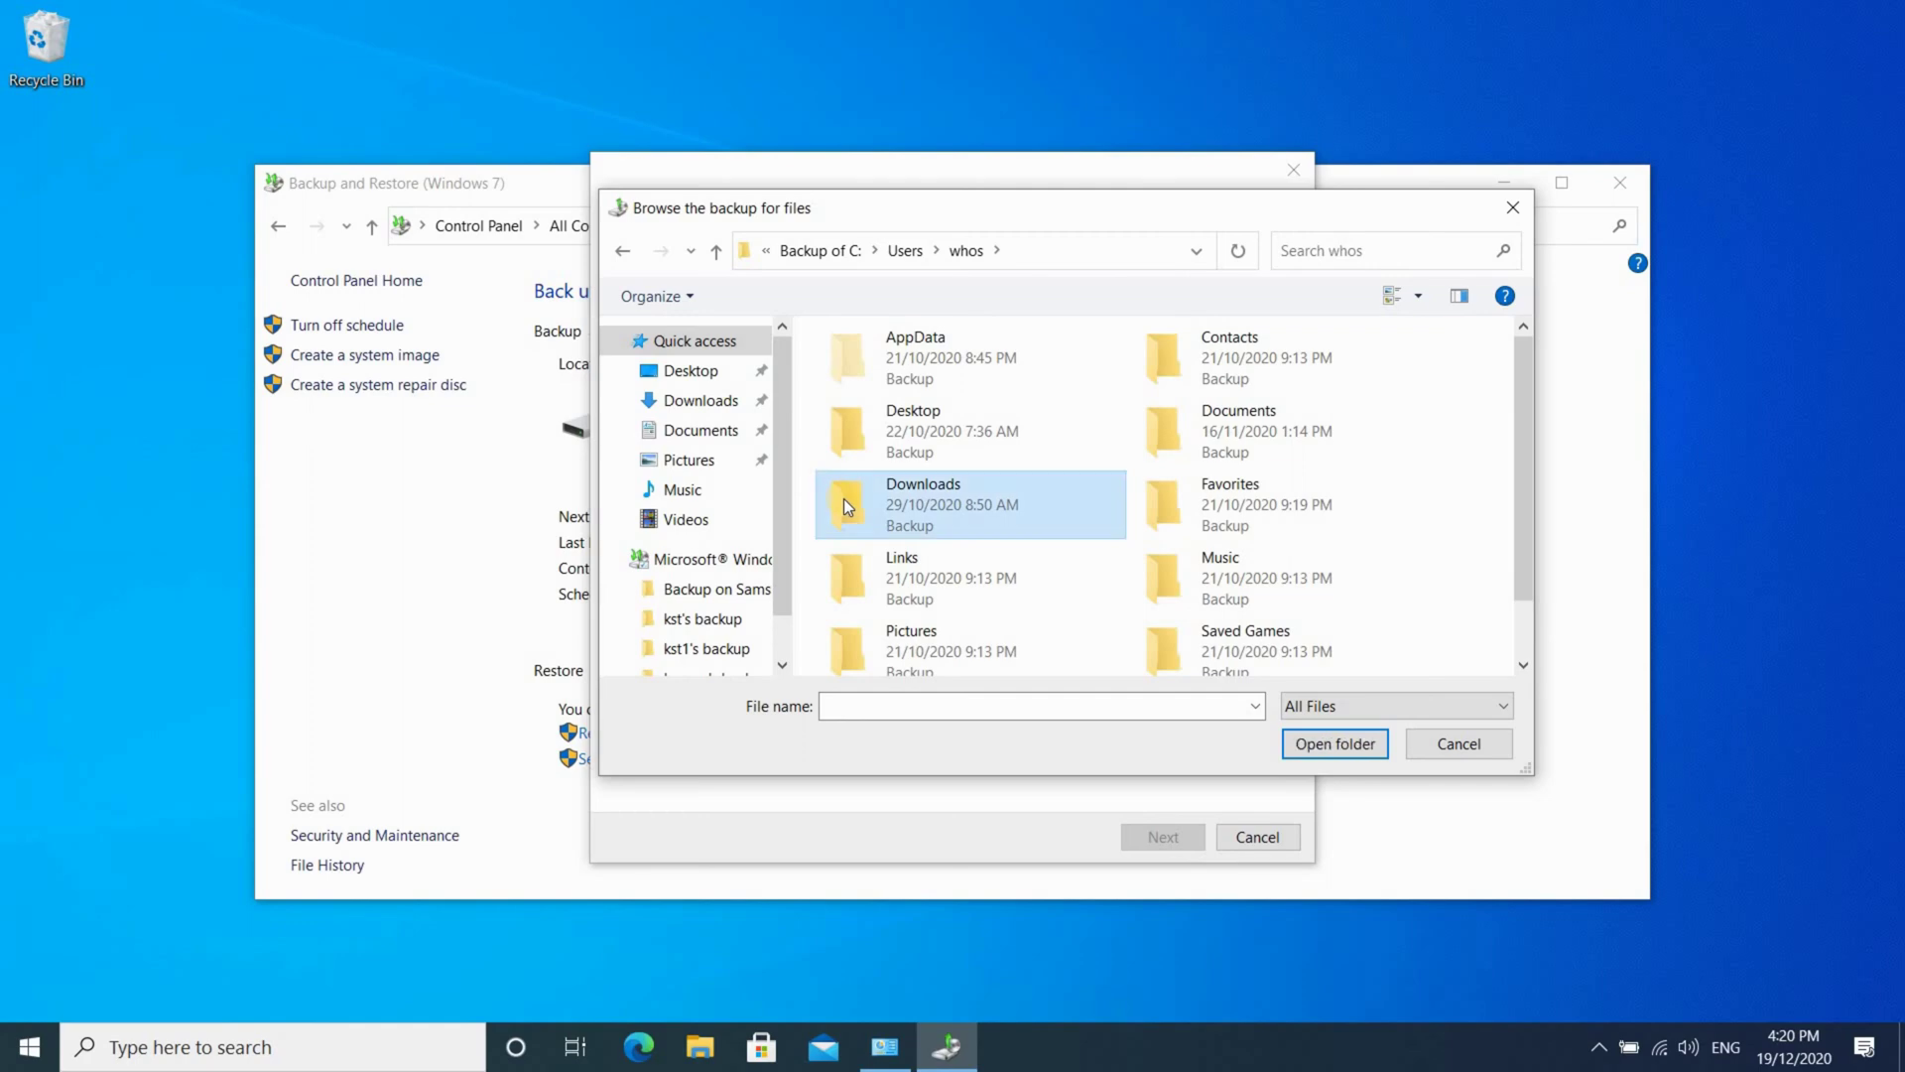
pyautogui.doubleClick(844, 498)
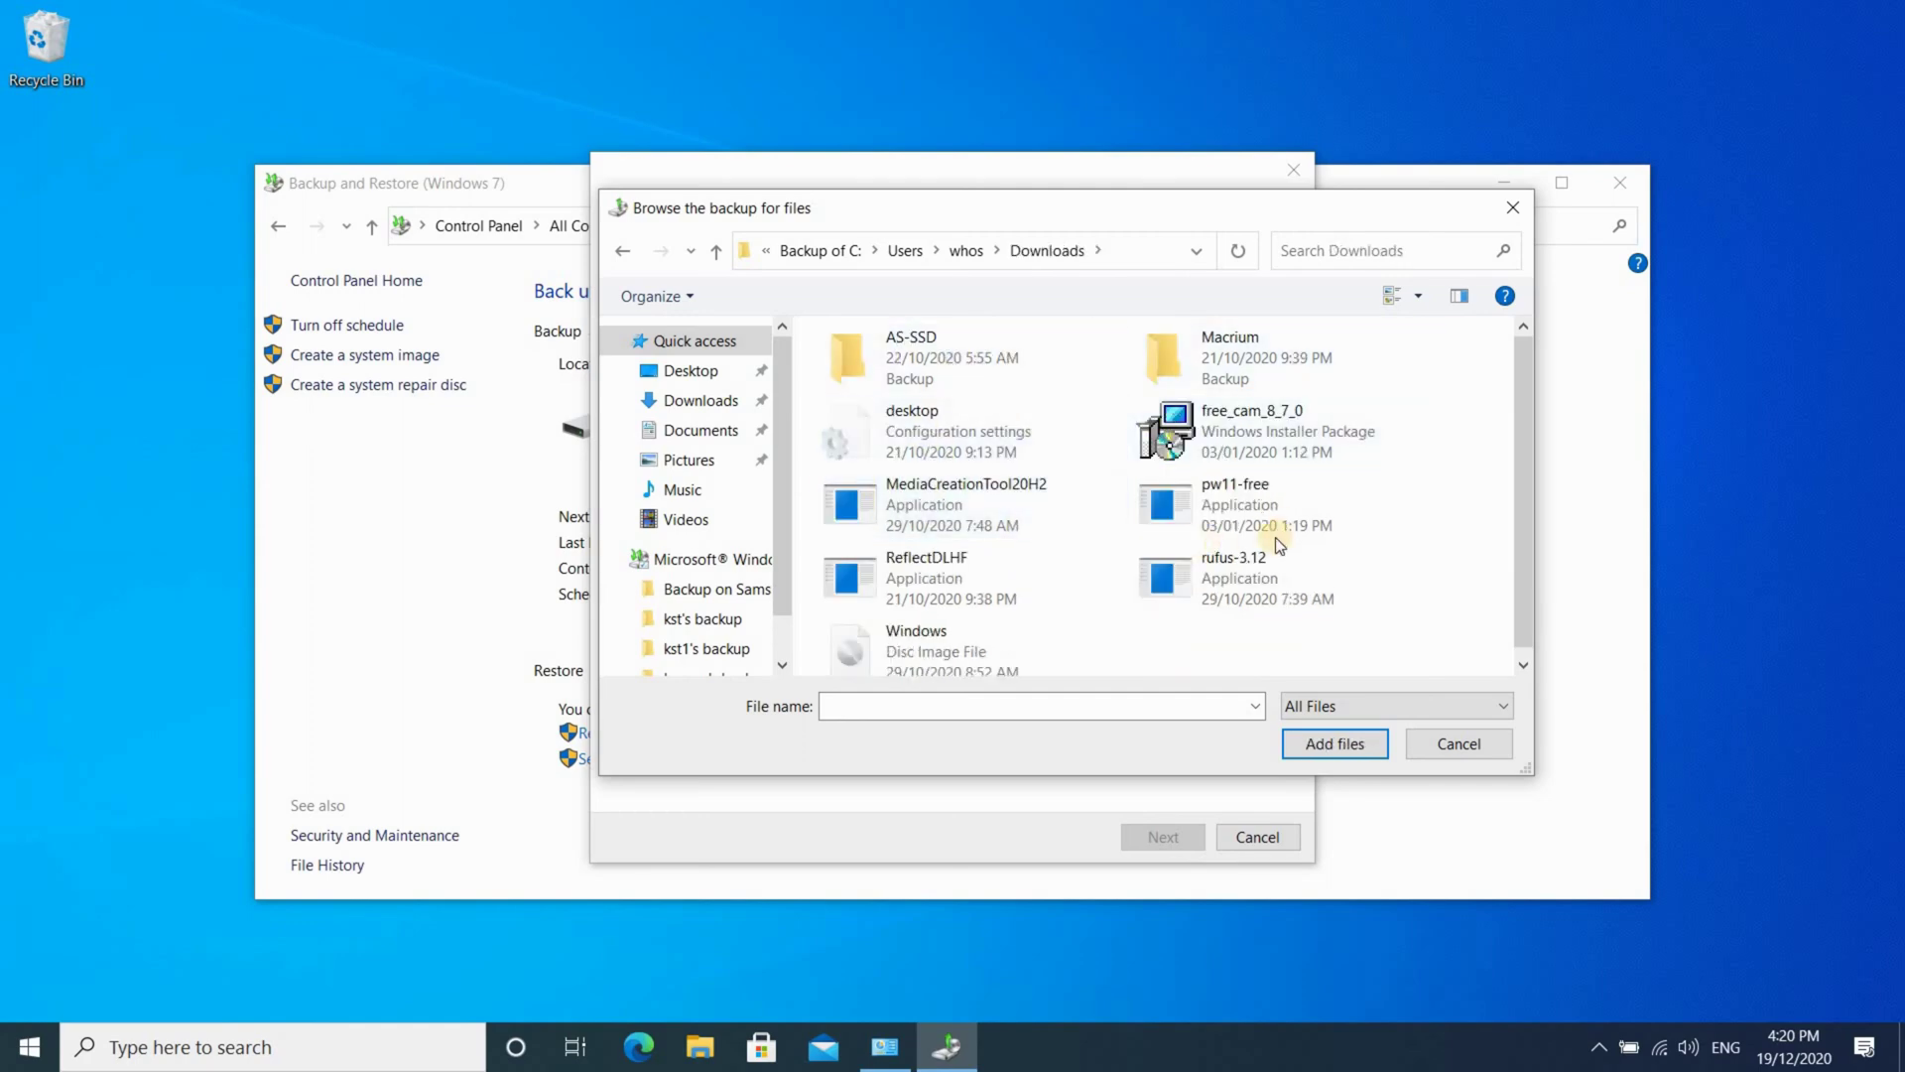
pyautogui.click(1166, 432)
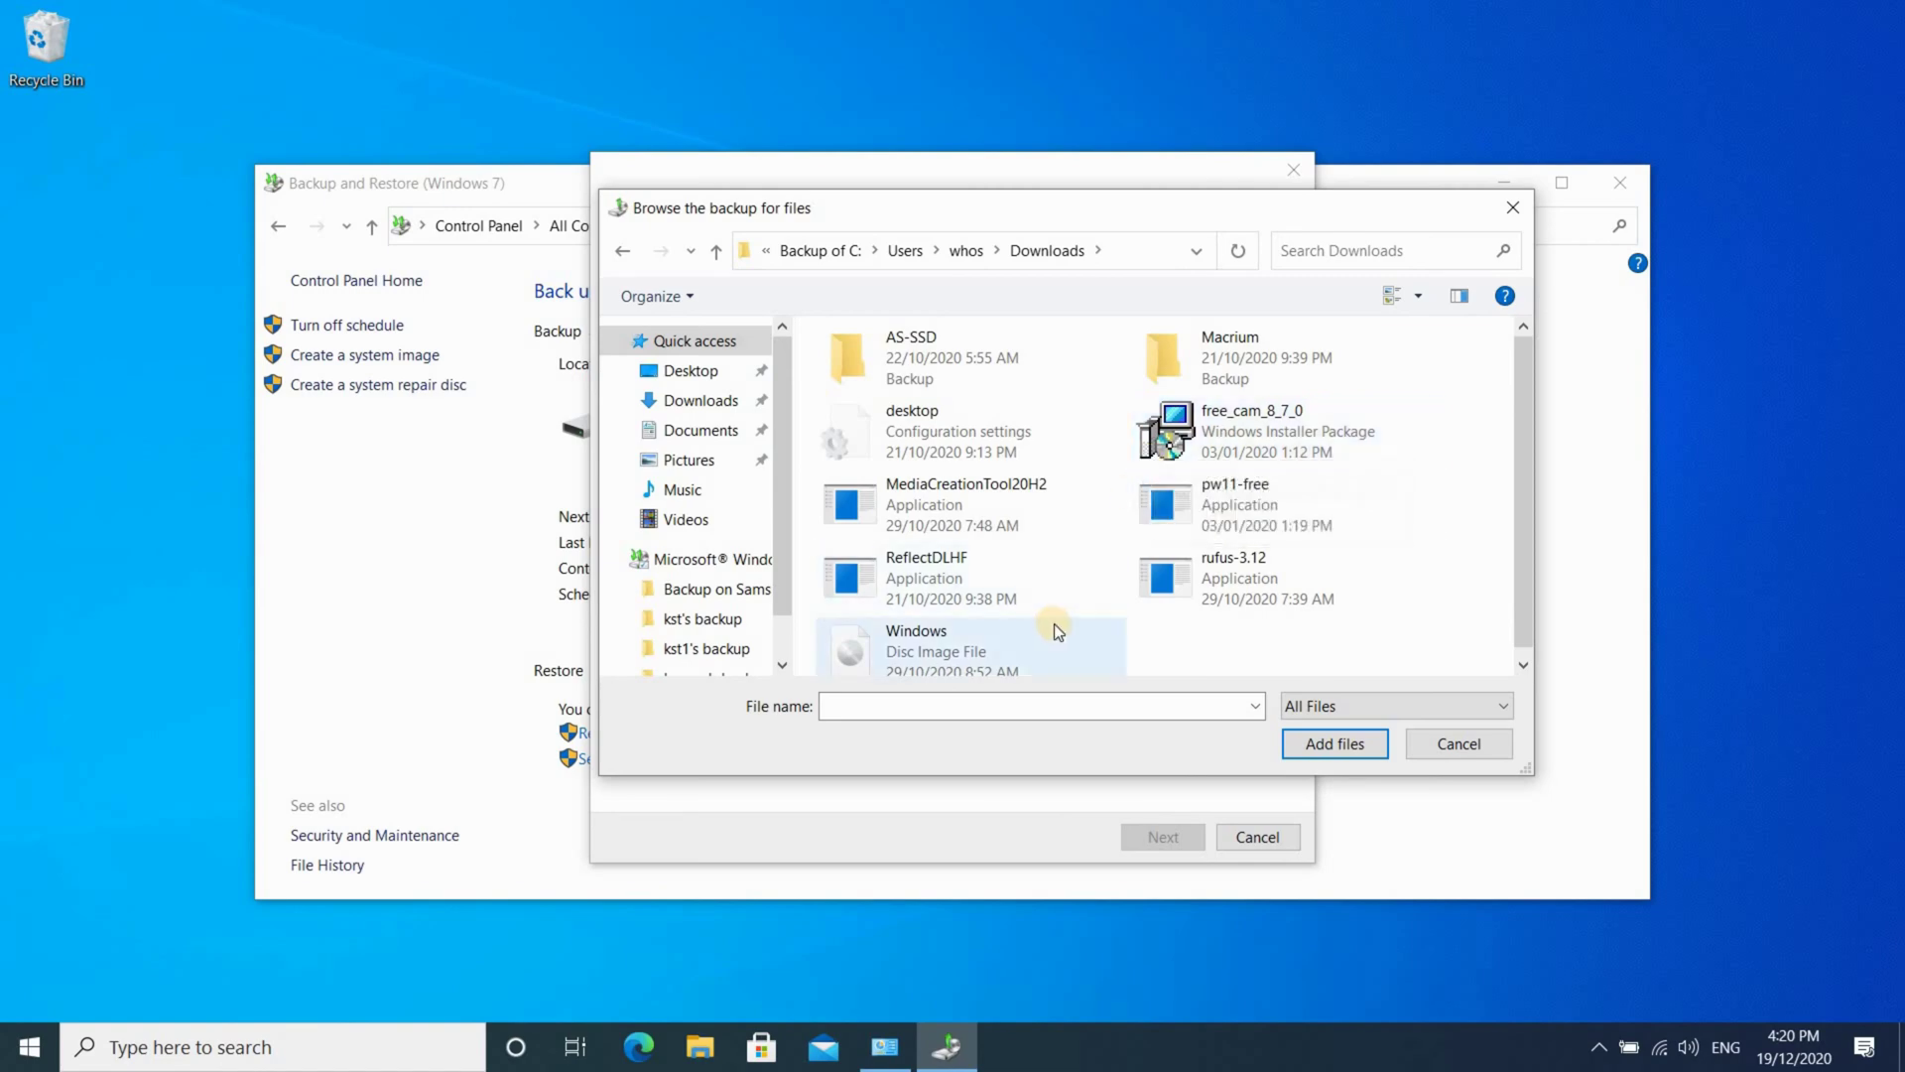
pyautogui.scroll(-1, 1057, 588)
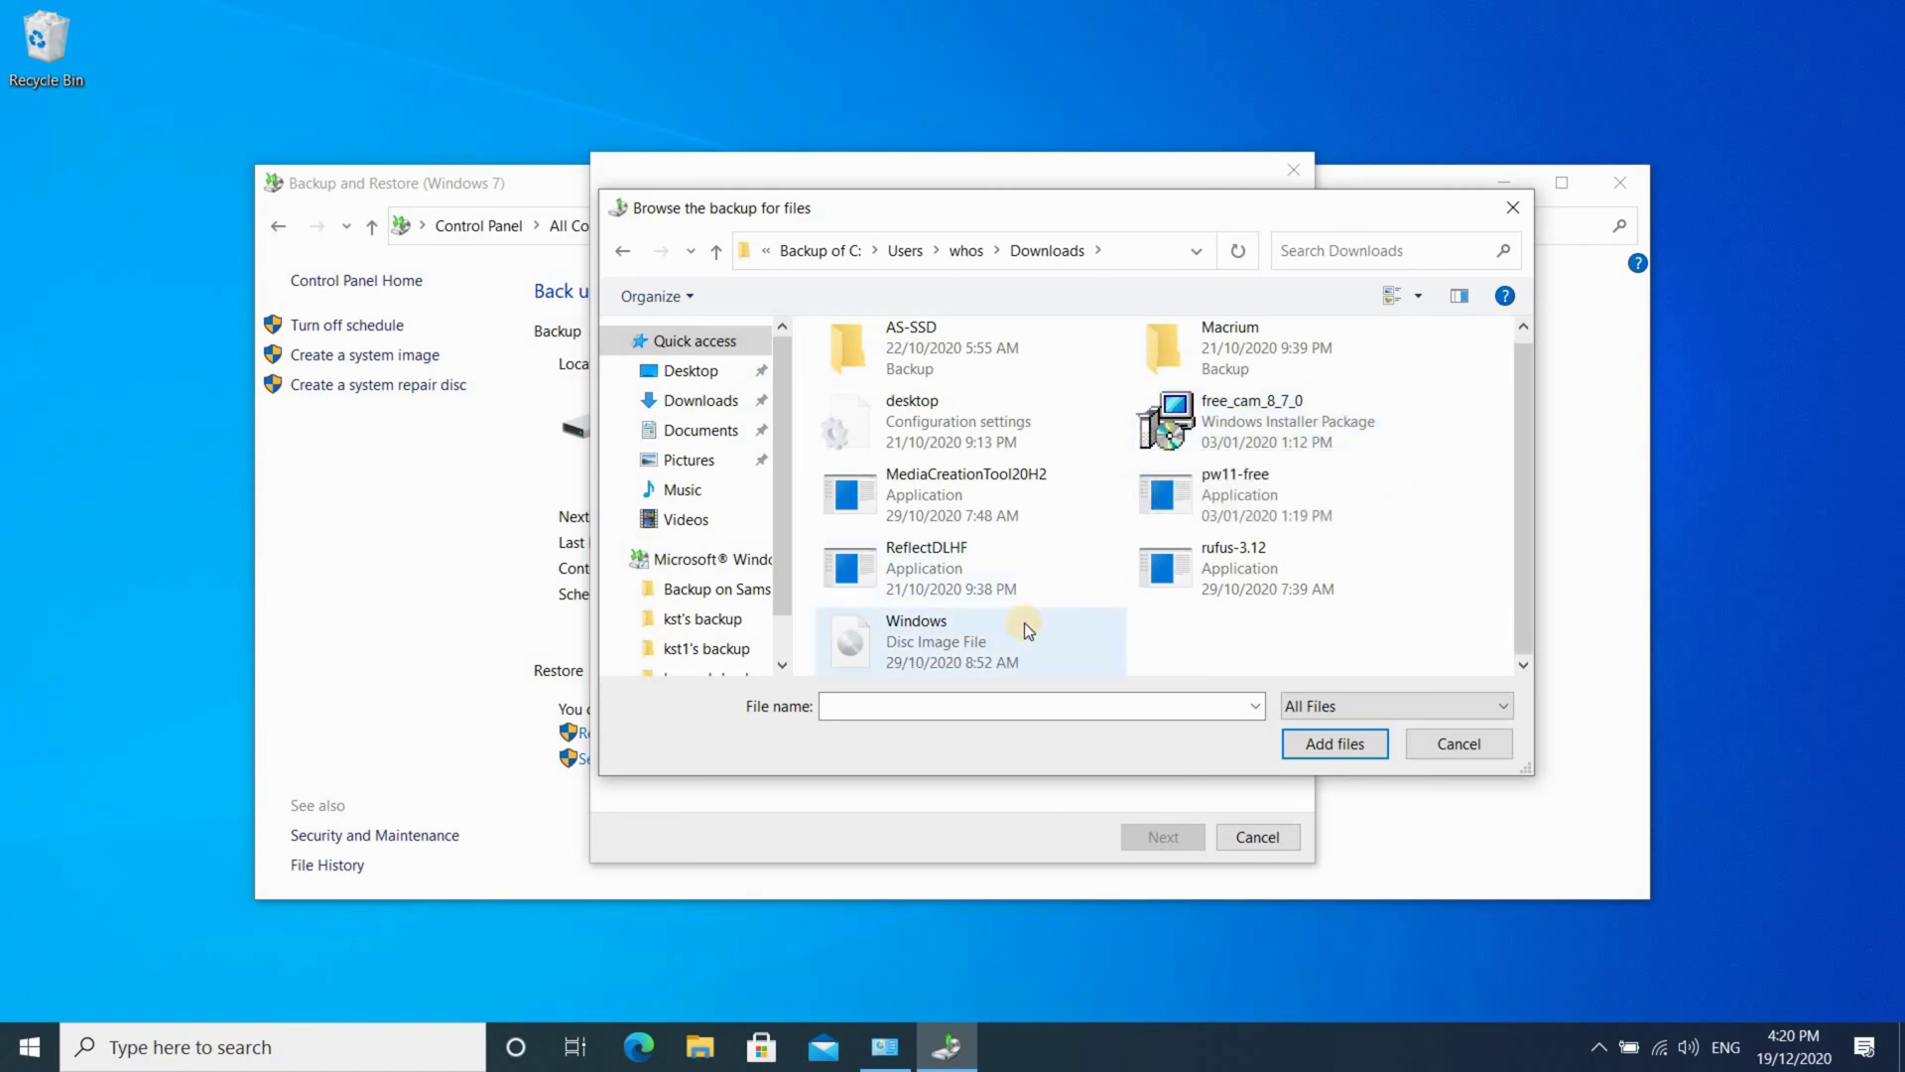
pyautogui.click(883, 637)
pyautogui.click(1313, 737)
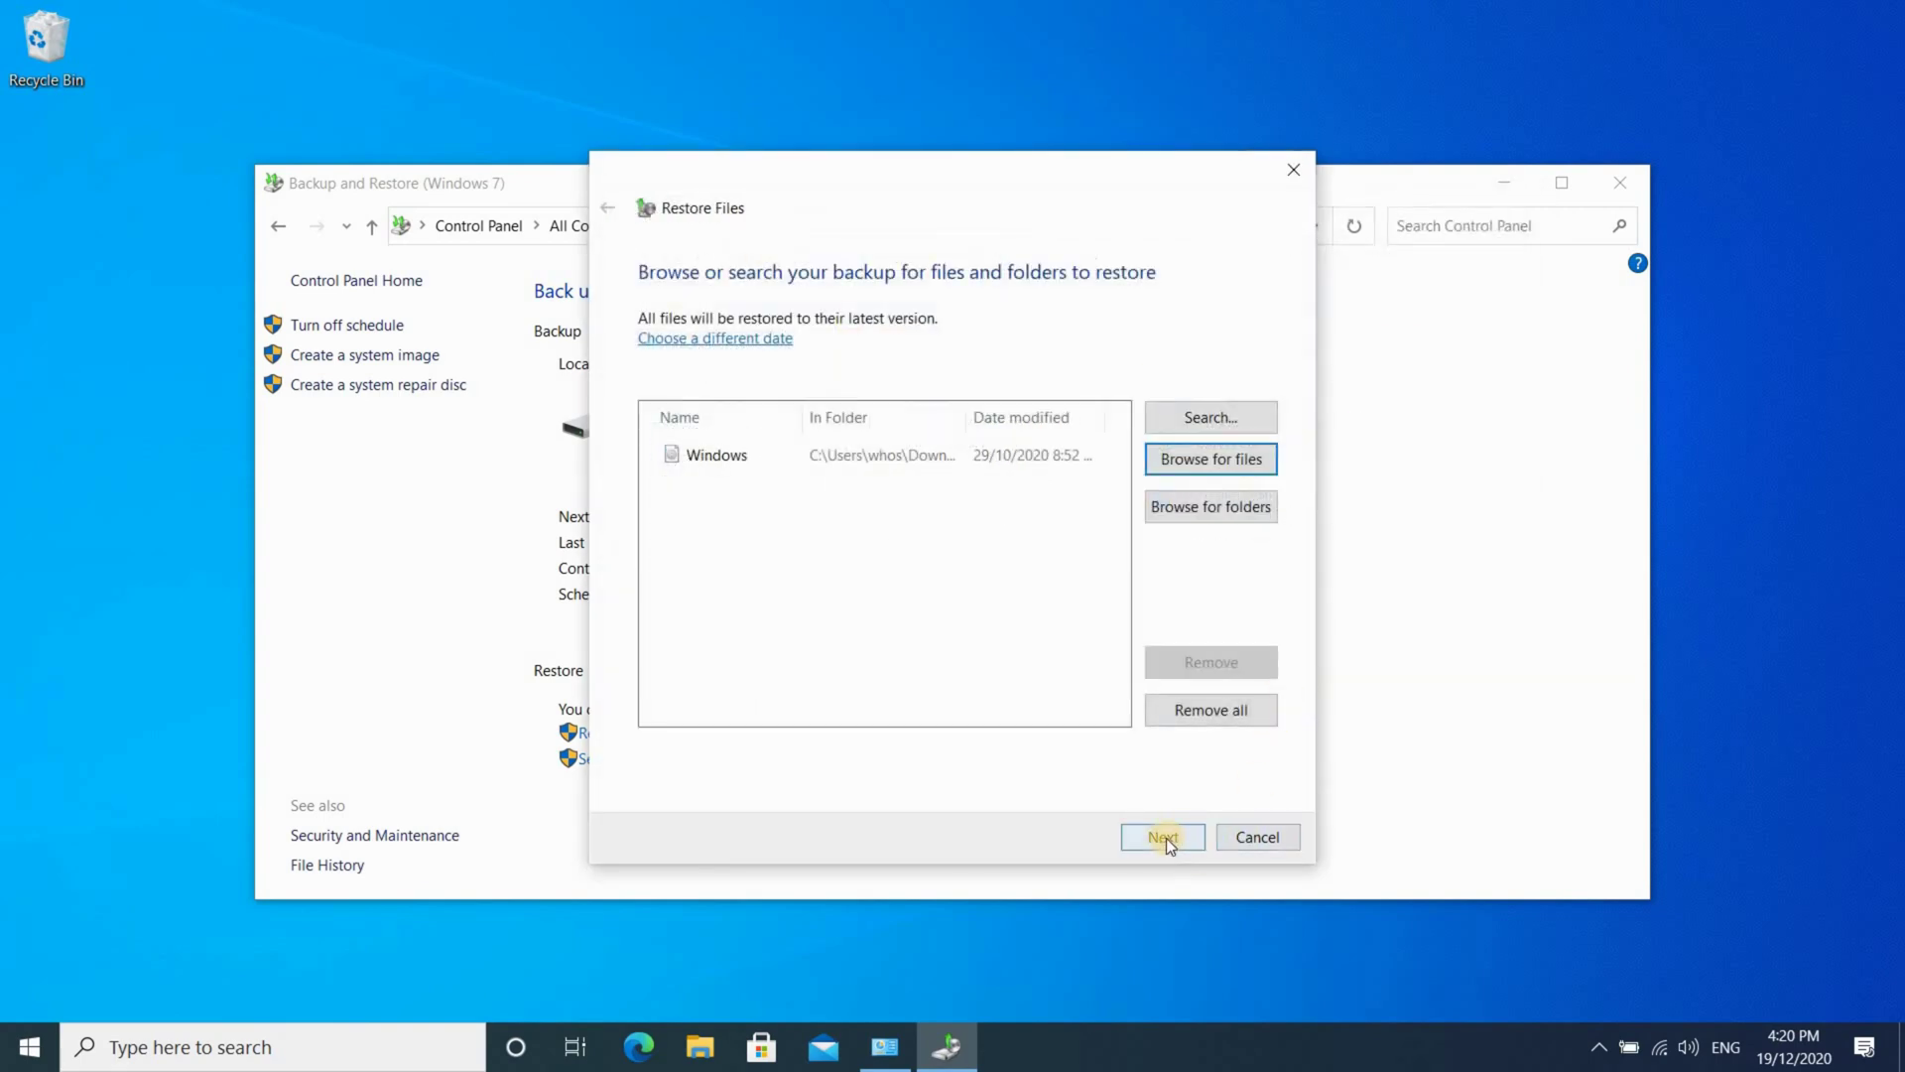
# Restore the Windows file to the Desktop folder, finish the wizard and close Backup and Restore
pyautogui.click(1163, 837)
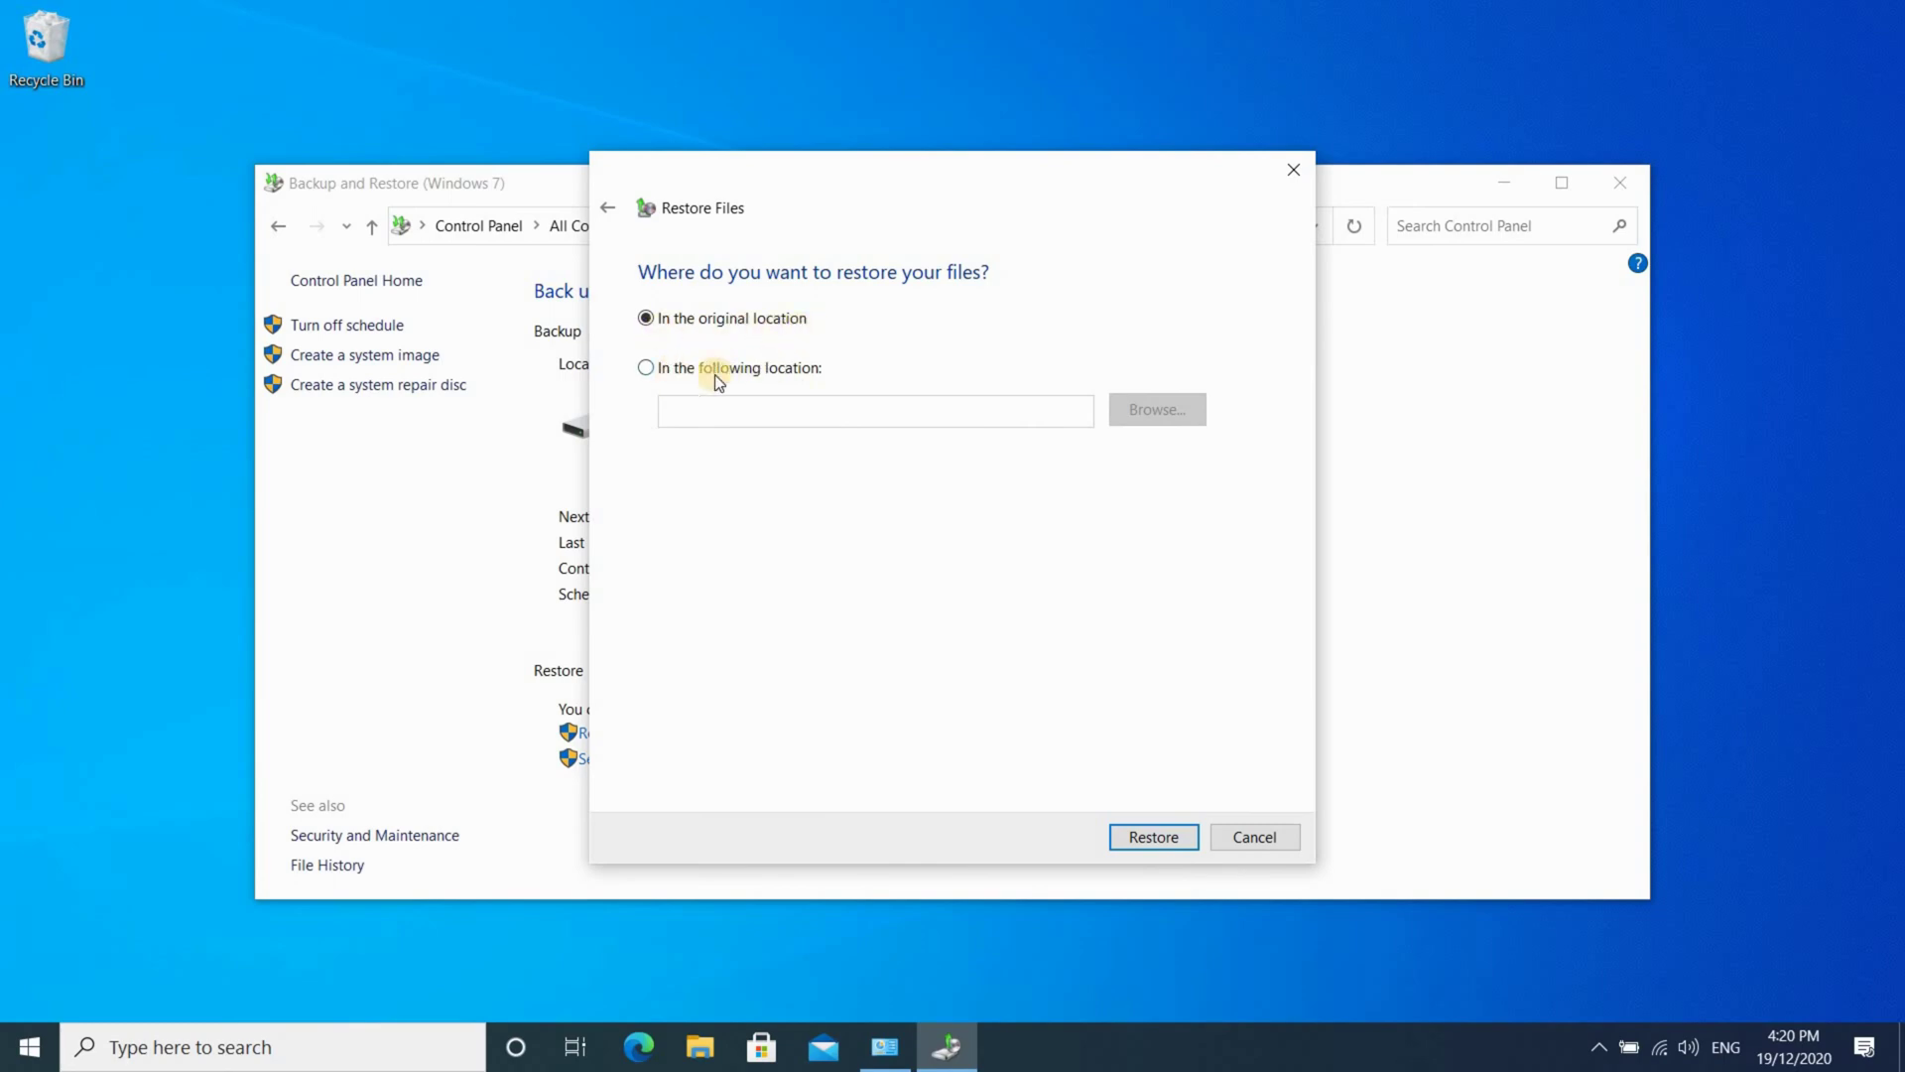
pyautogui.click(646, 367)
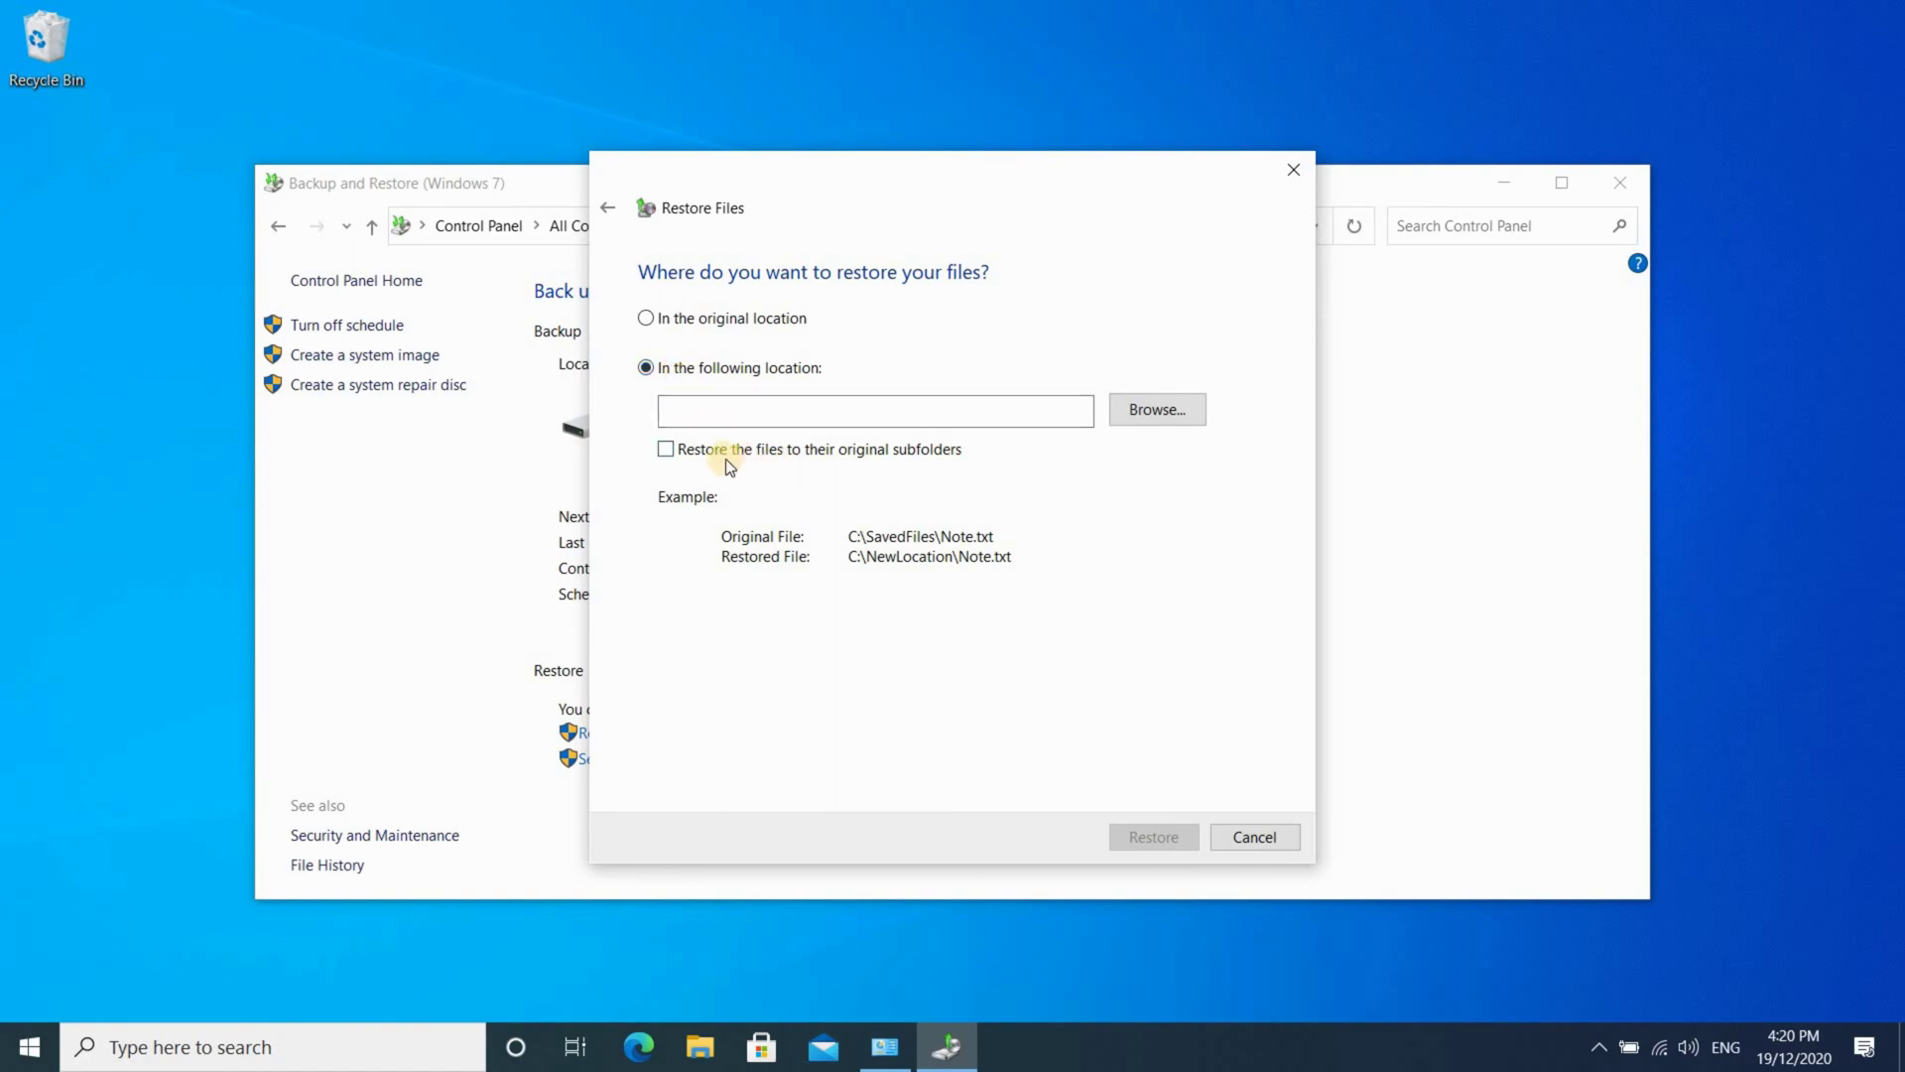
pyautogui.click(1141, 415)
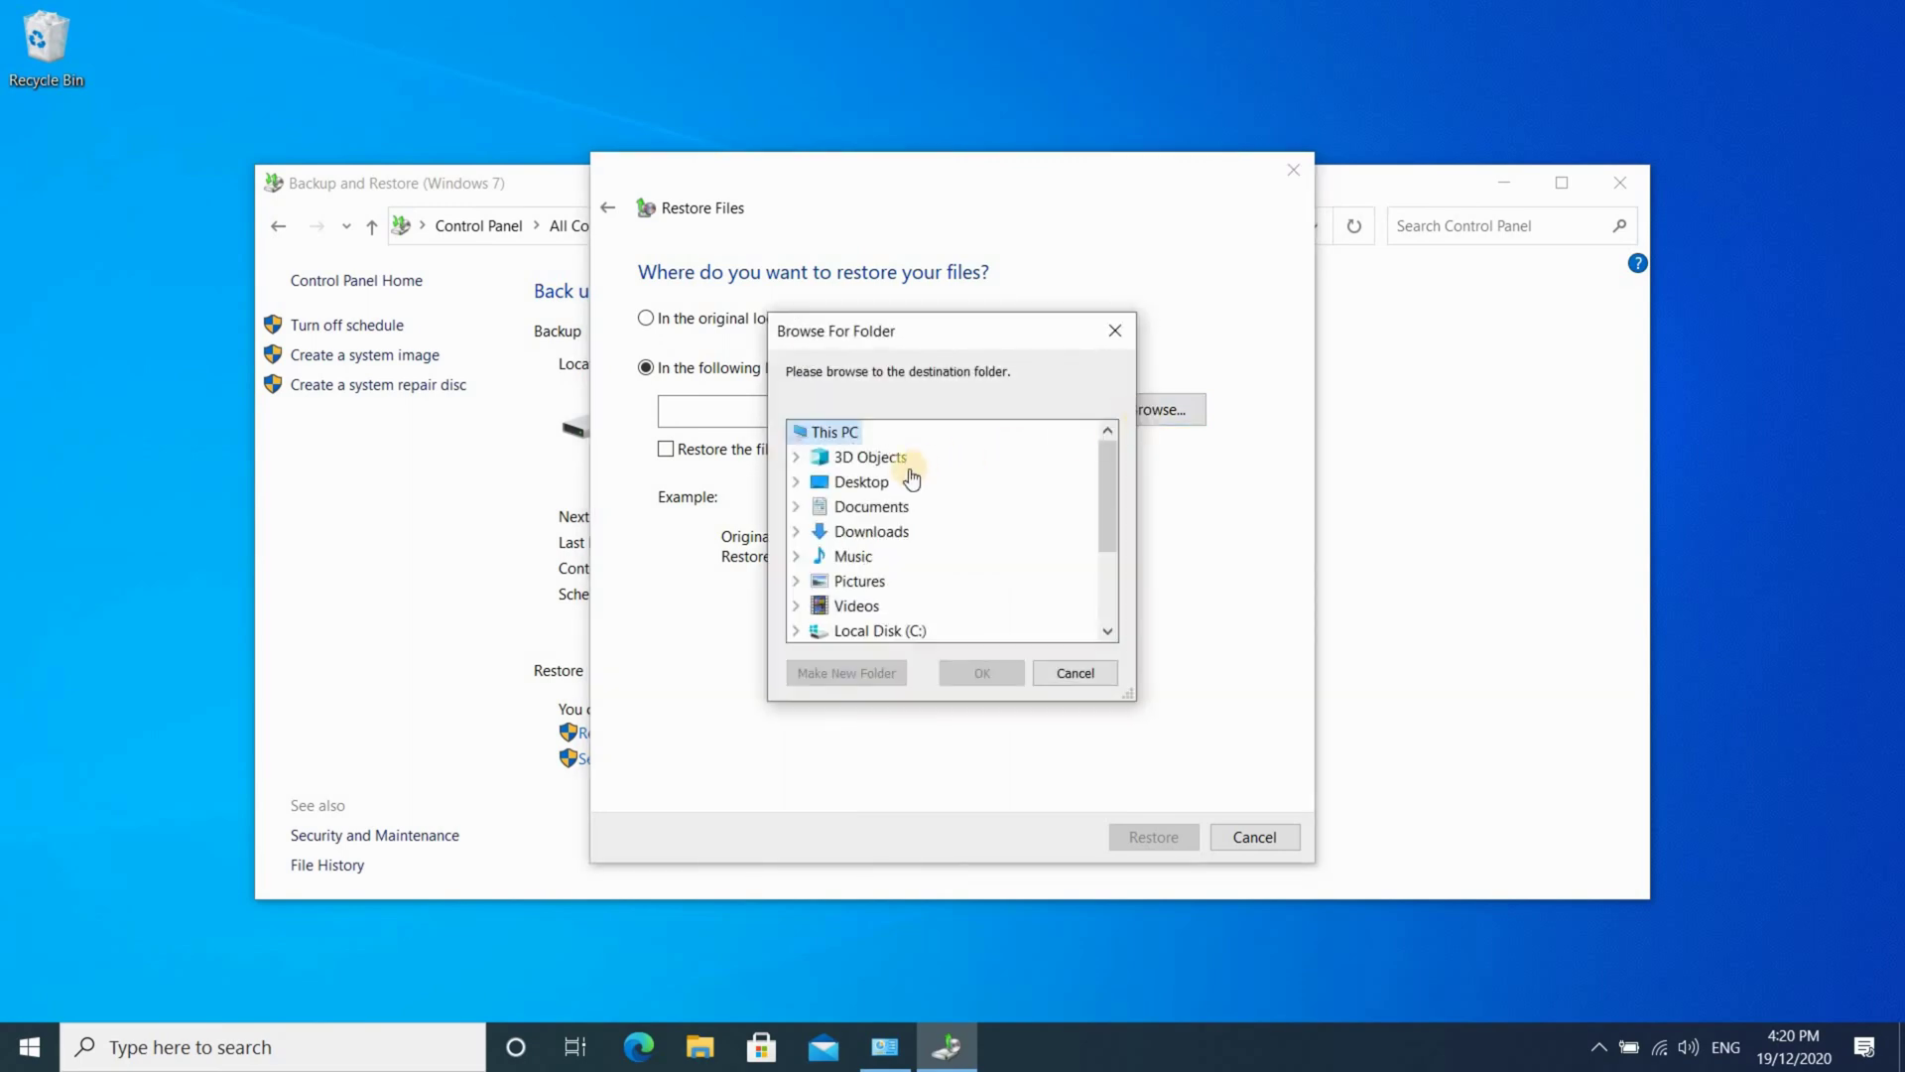
pyautogui.click(855, 481)
pyautogui.click(986, 671)
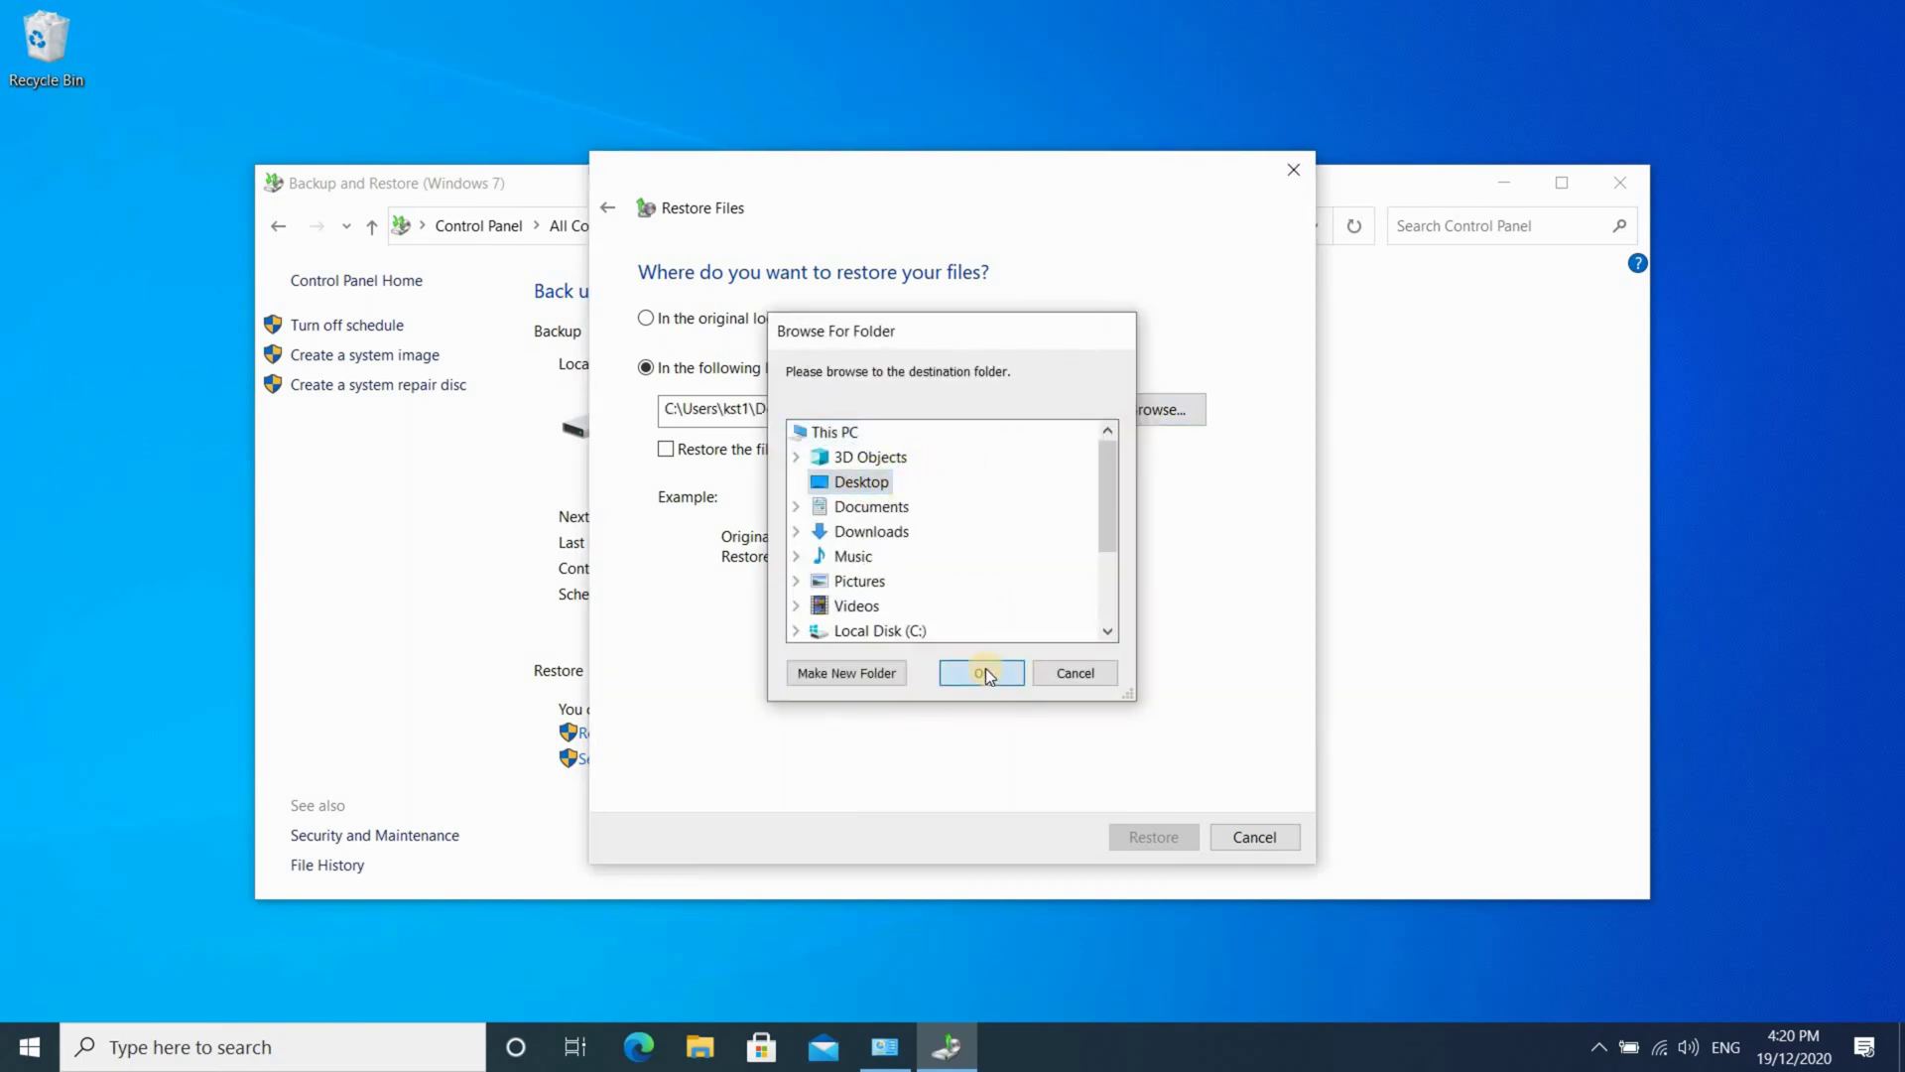
pyautogui.click(1160, 835)
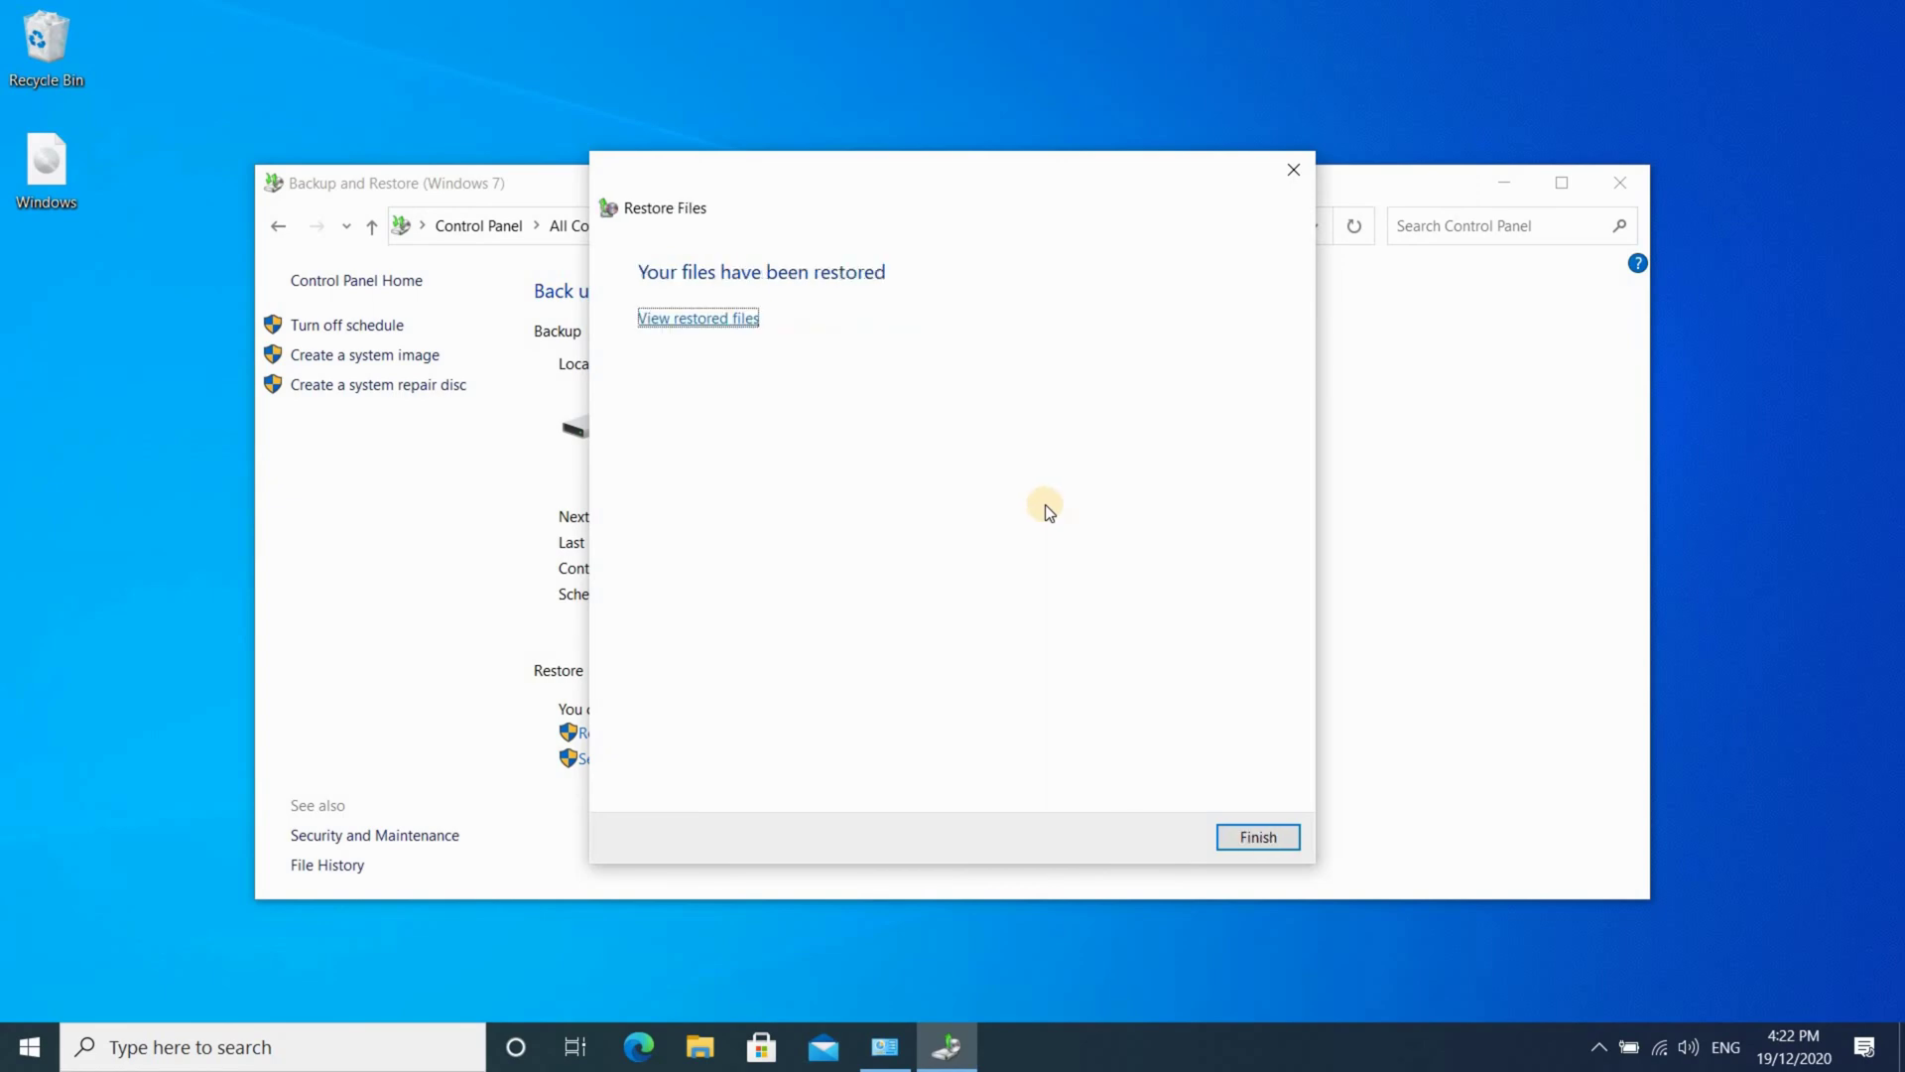
pyautogui.click(1256, 839)
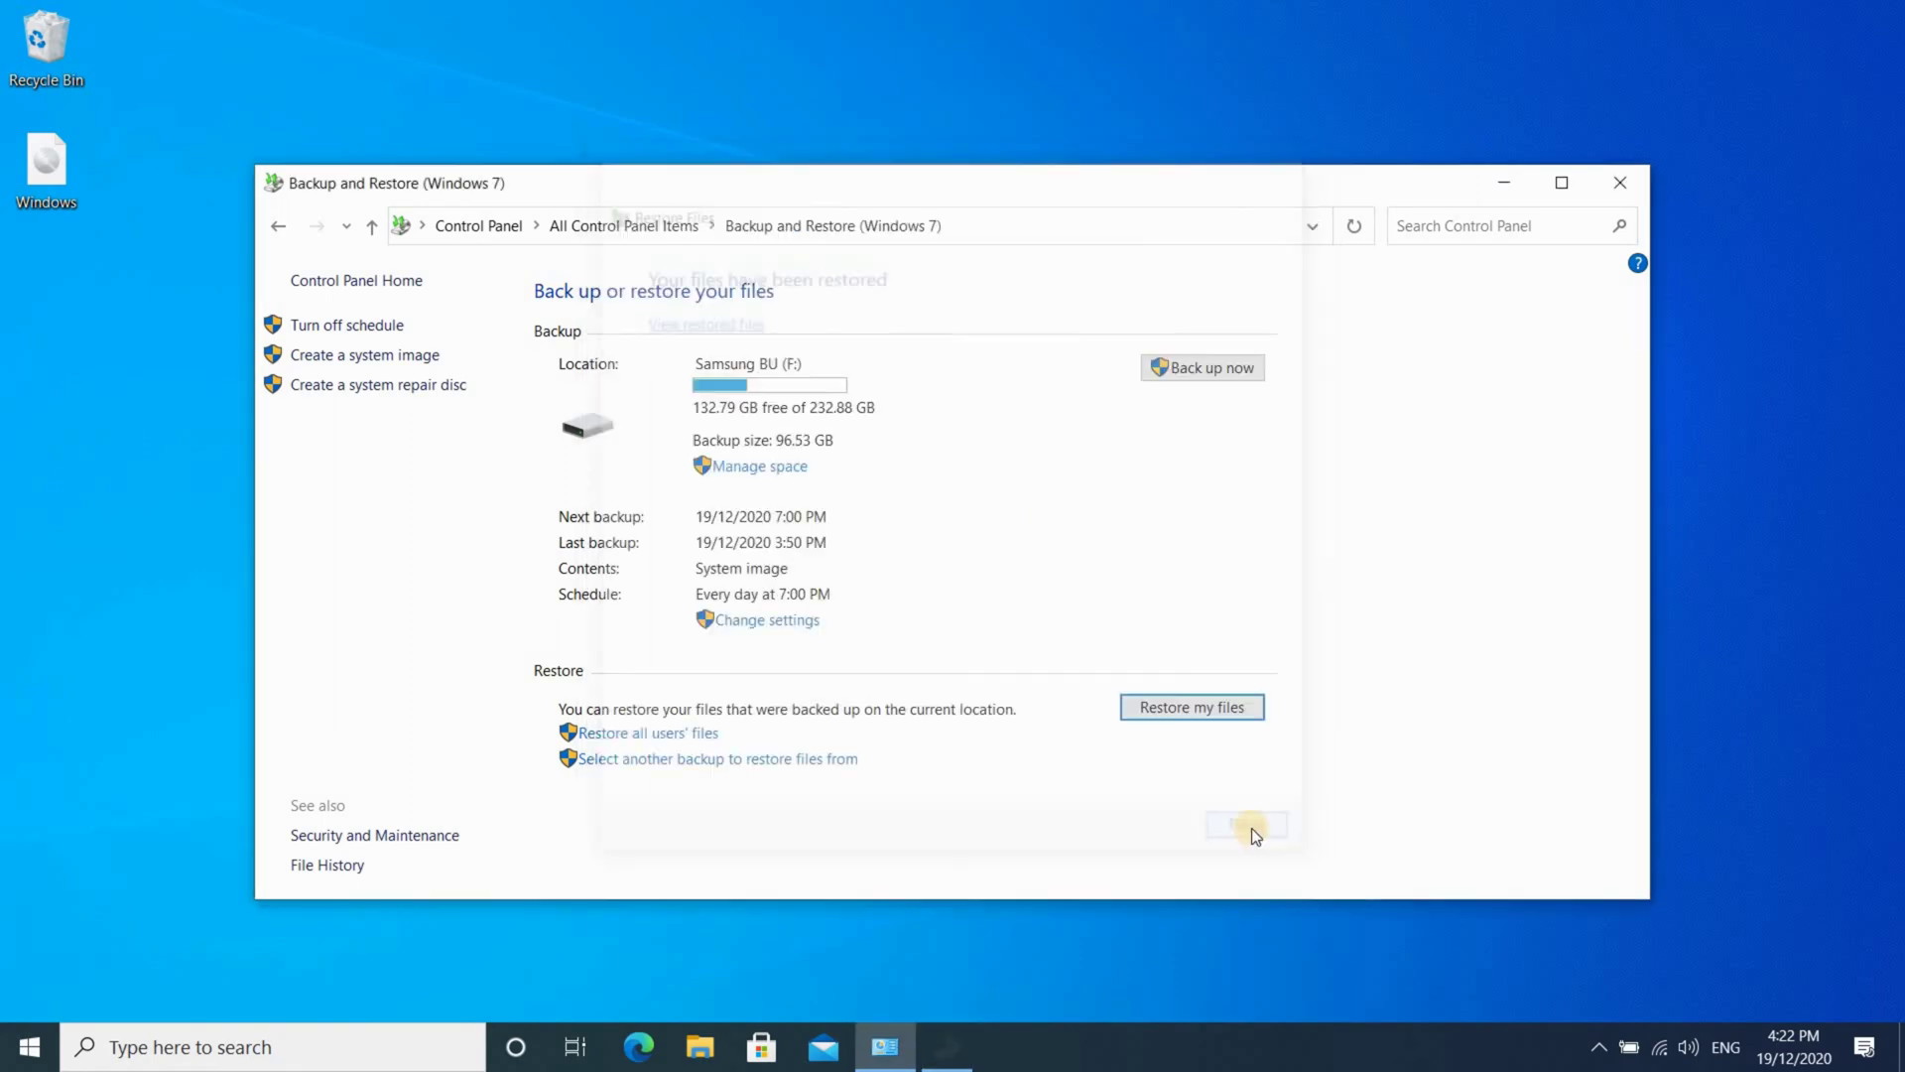
pyautogui.click(1623, 186)
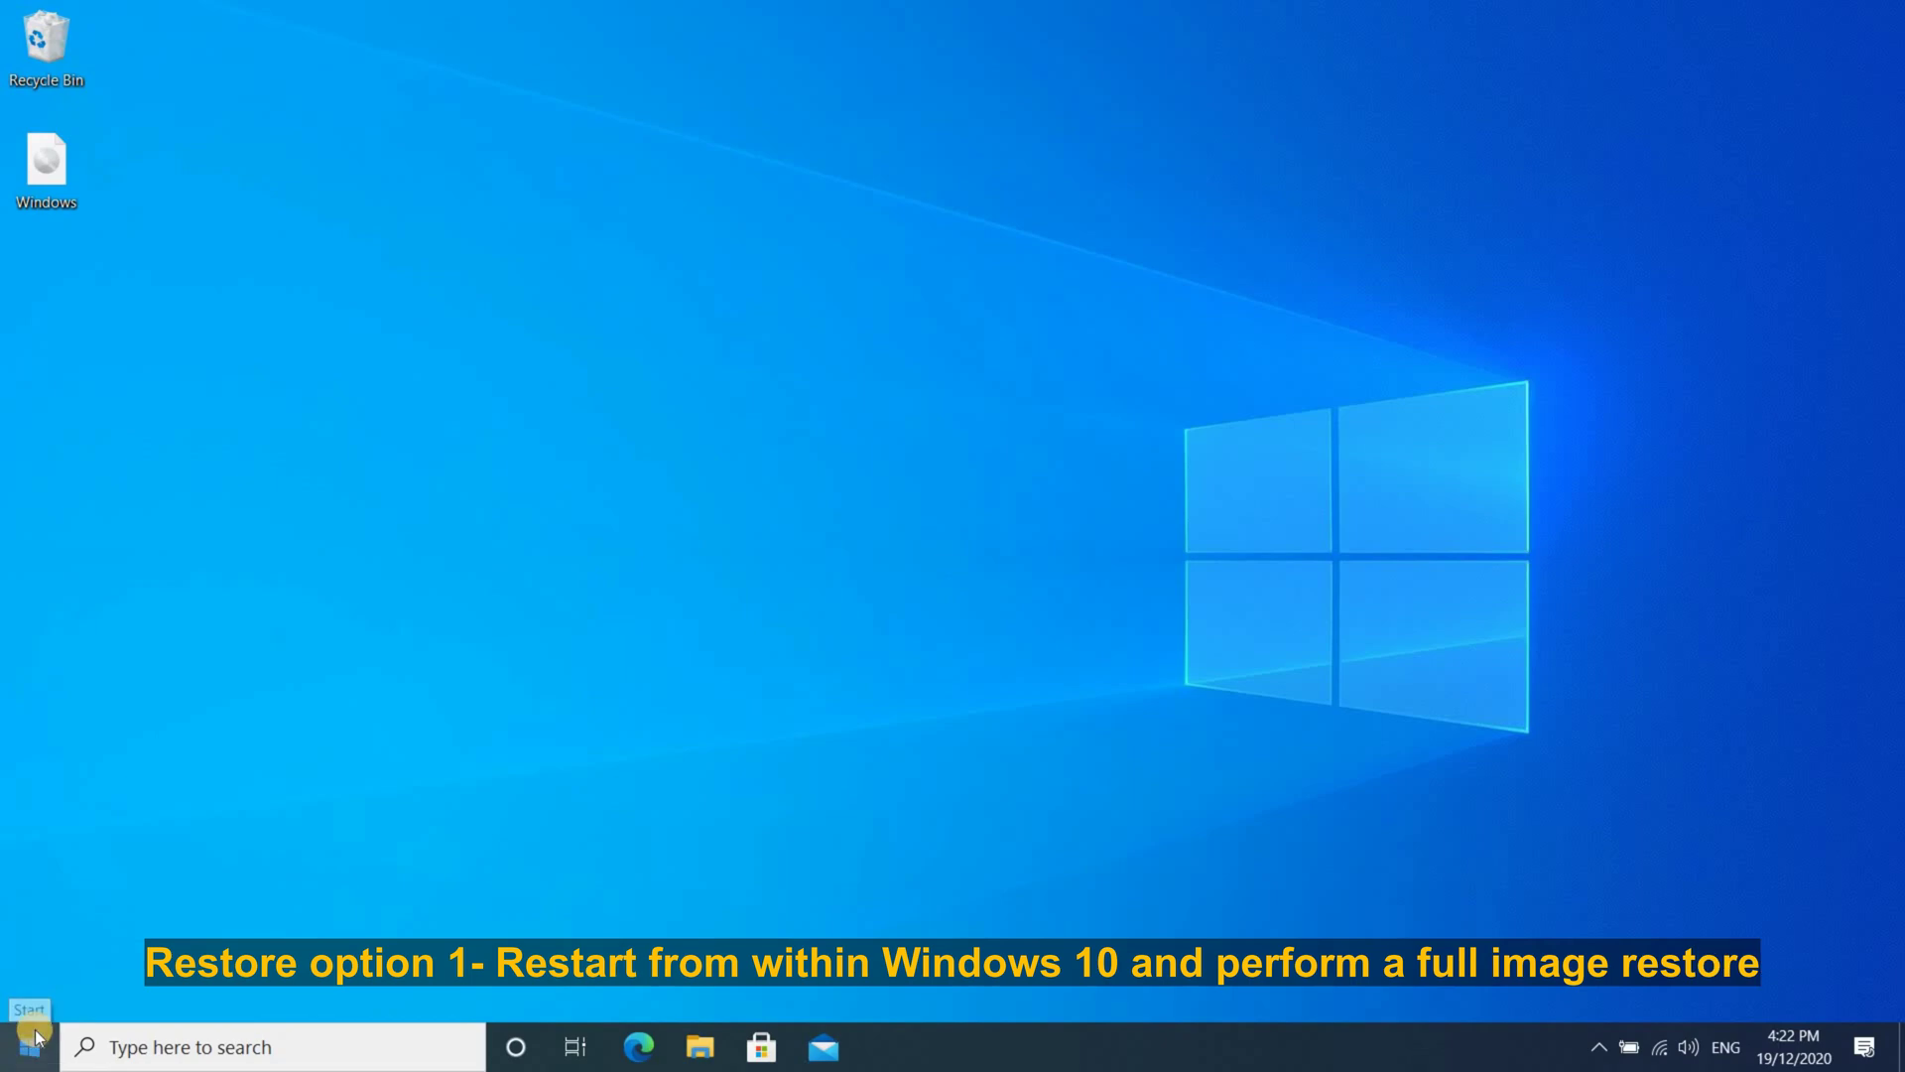
# Go to Settings > Update & Security > Recovery and restart into Advanced startup
pyautogui.click(25, 1044)
pyautogui.click(25, 937)
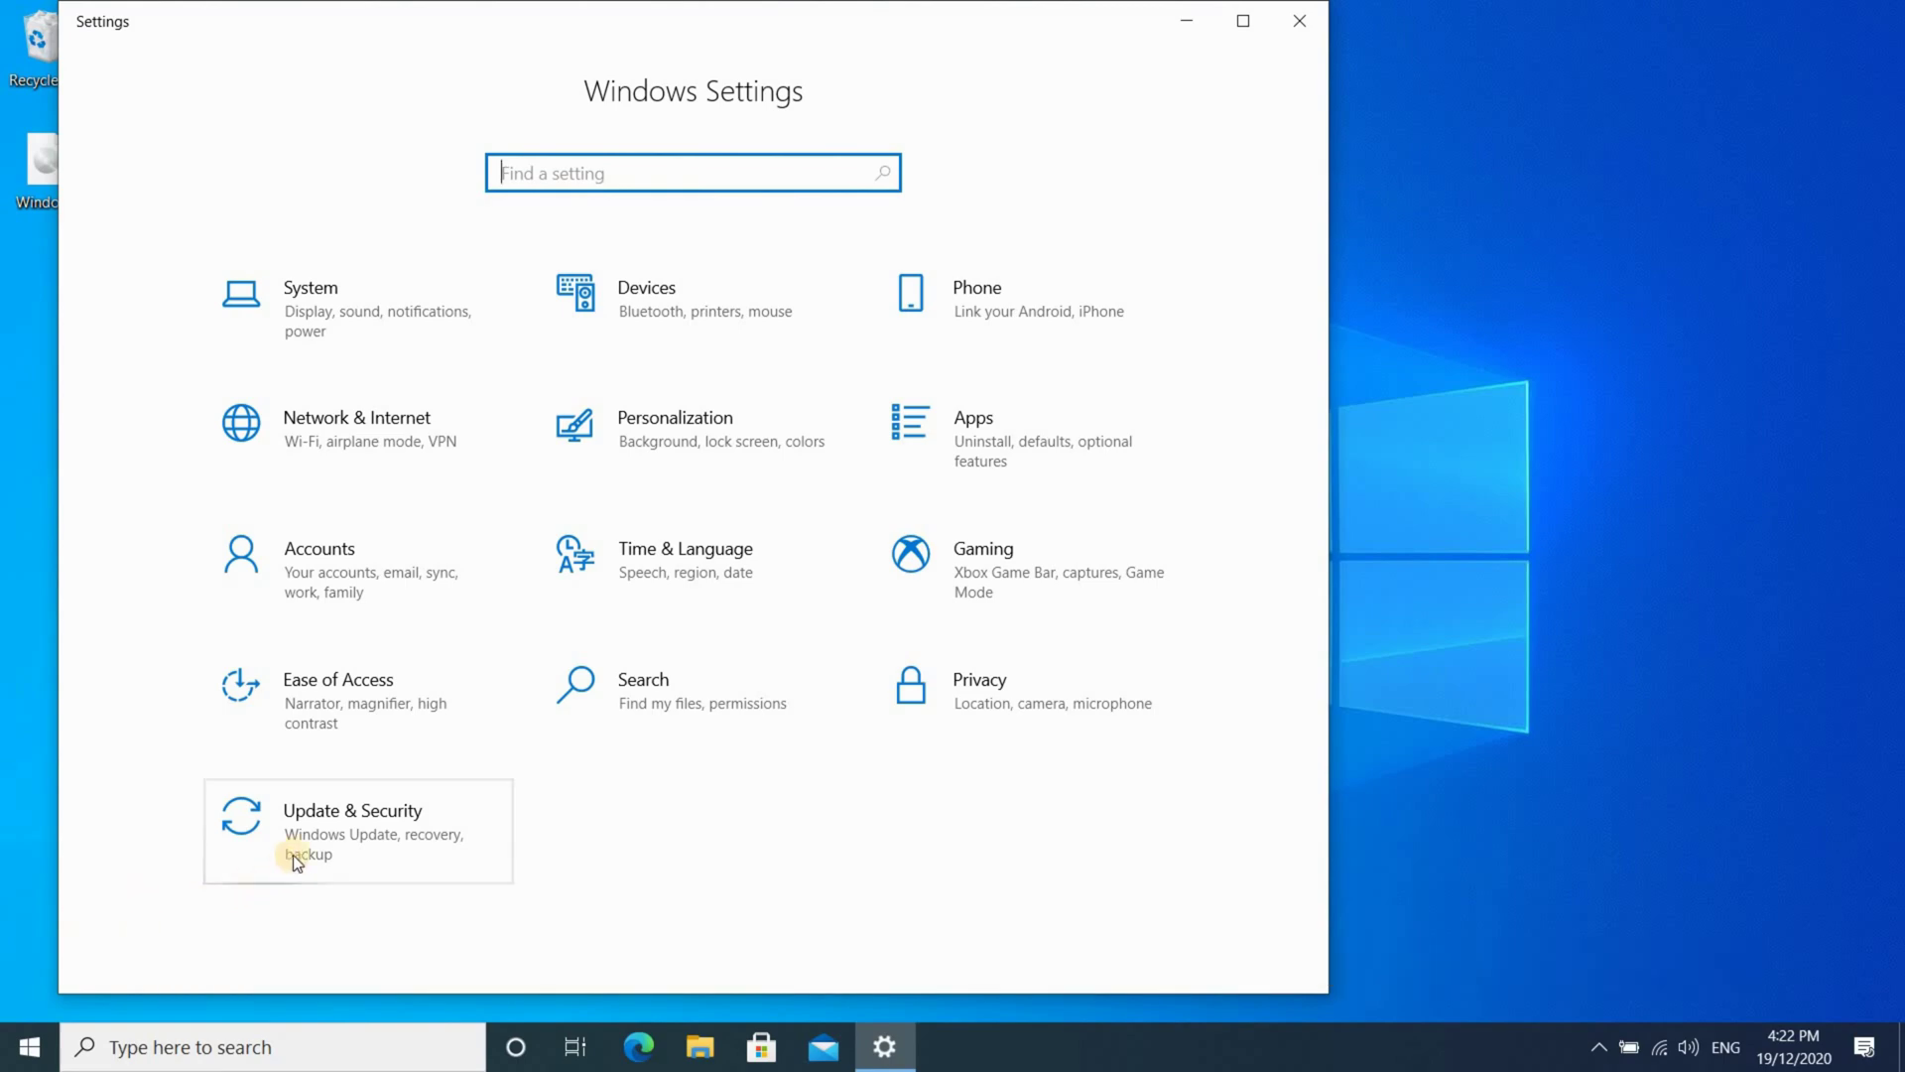
pyautogui.click(330, 829)
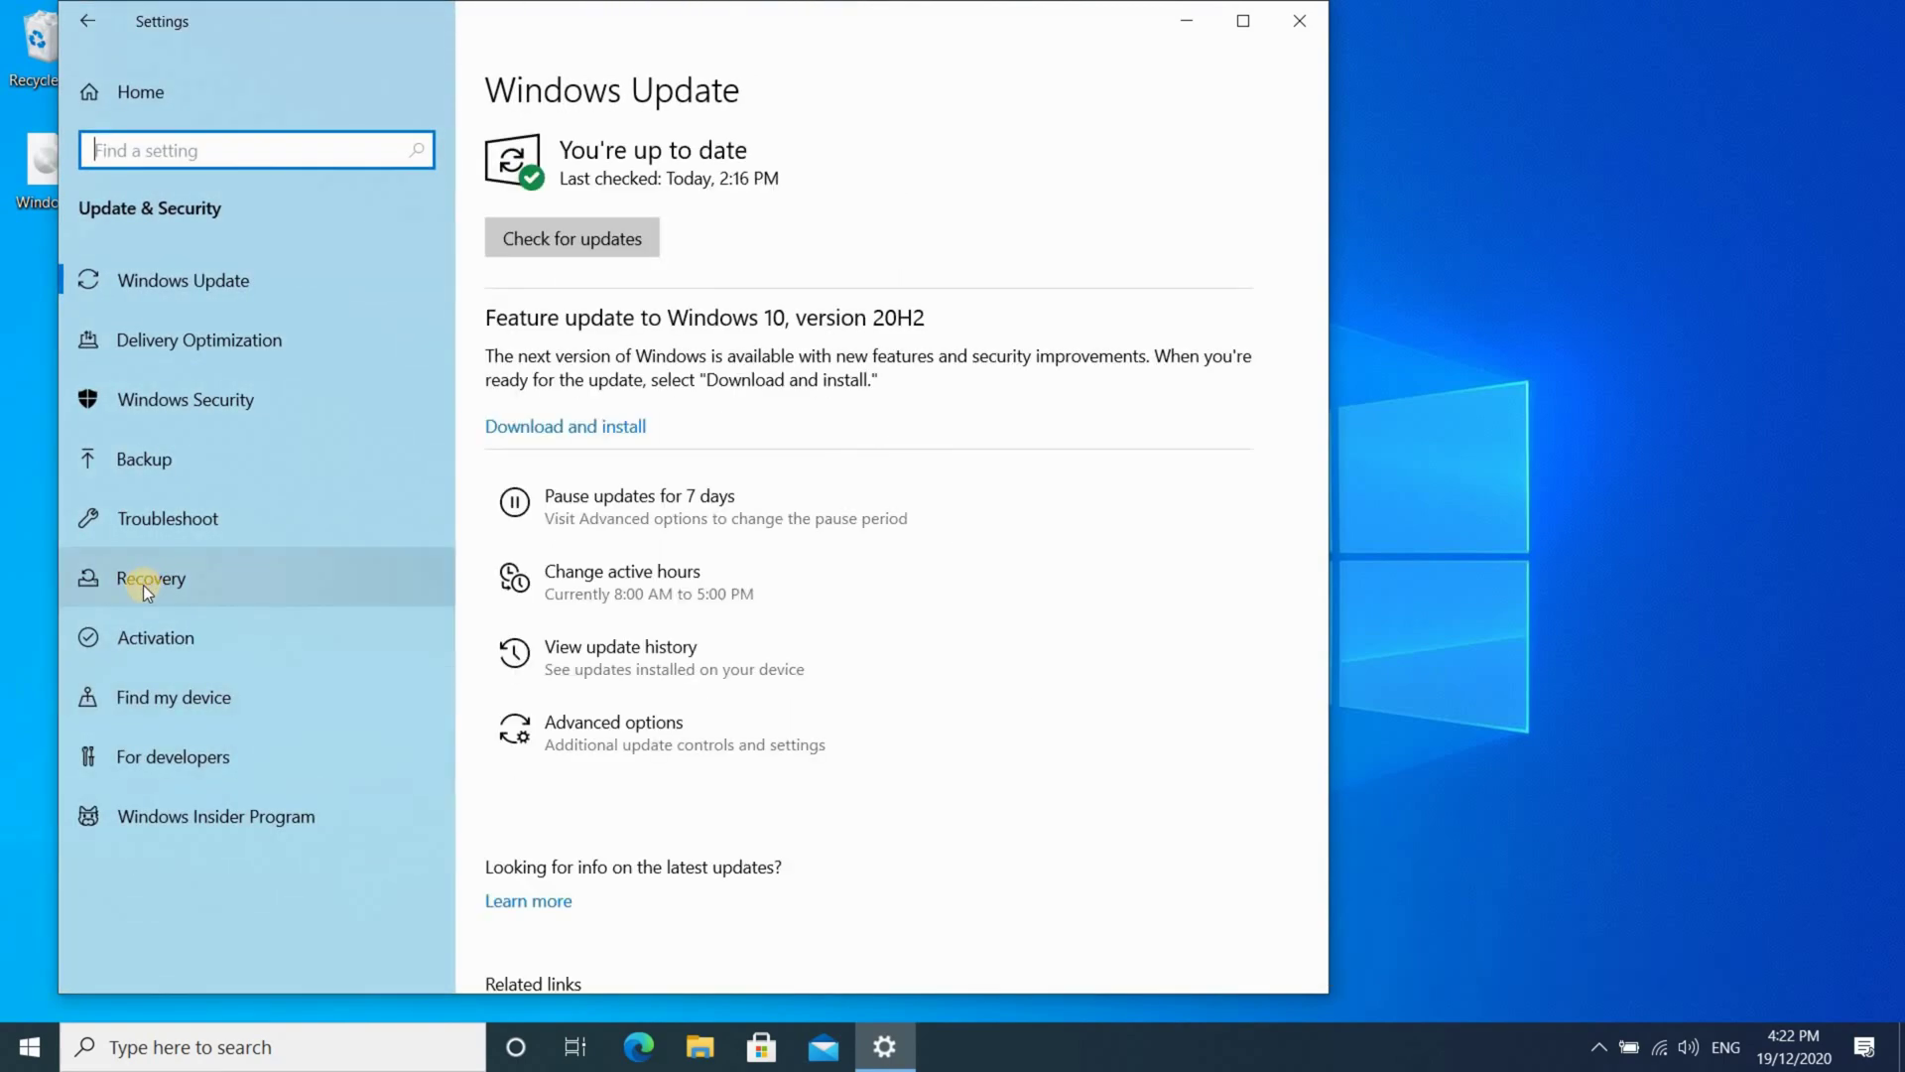
pyautogui.click(140, 582)
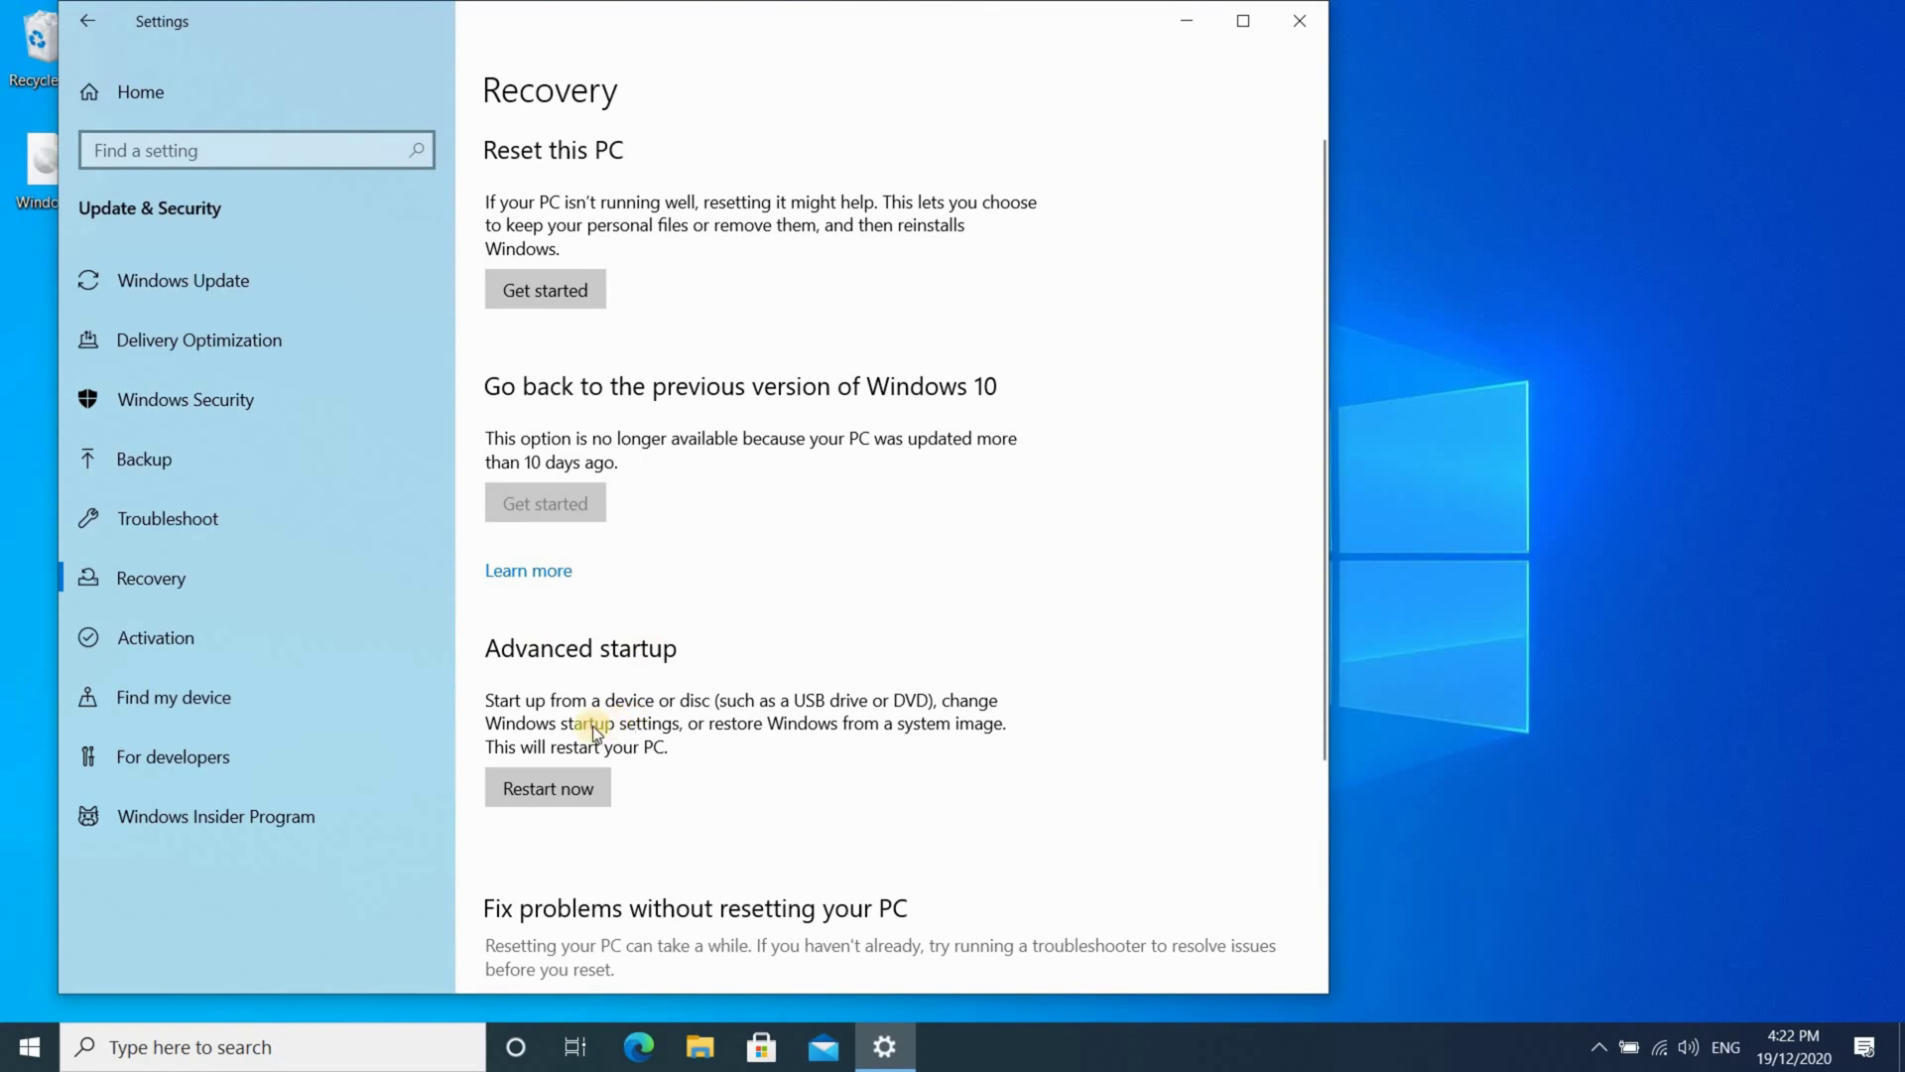
pyautogui.click(582, 790)
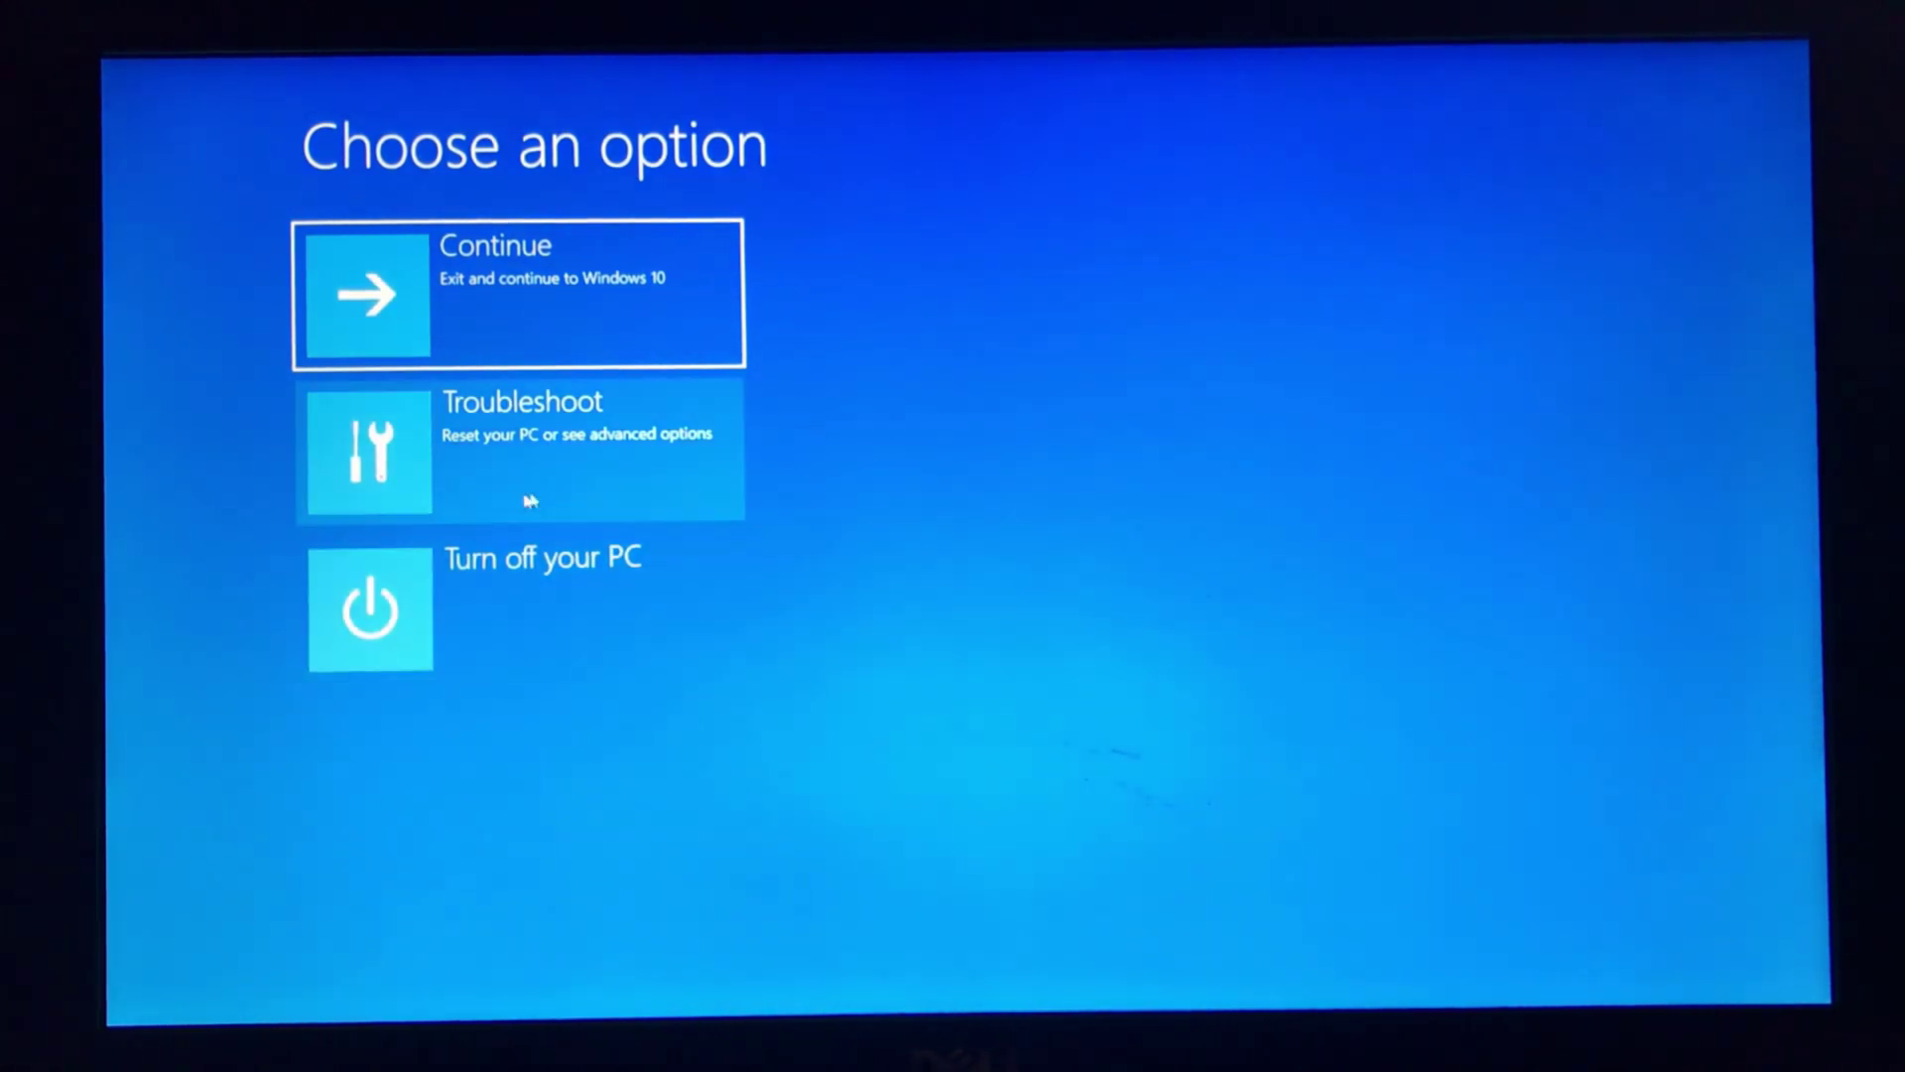
# Start System Image Recovery via Troubleshoot and Advanced options in the recovery environment
pyautogui.click(382, 465)
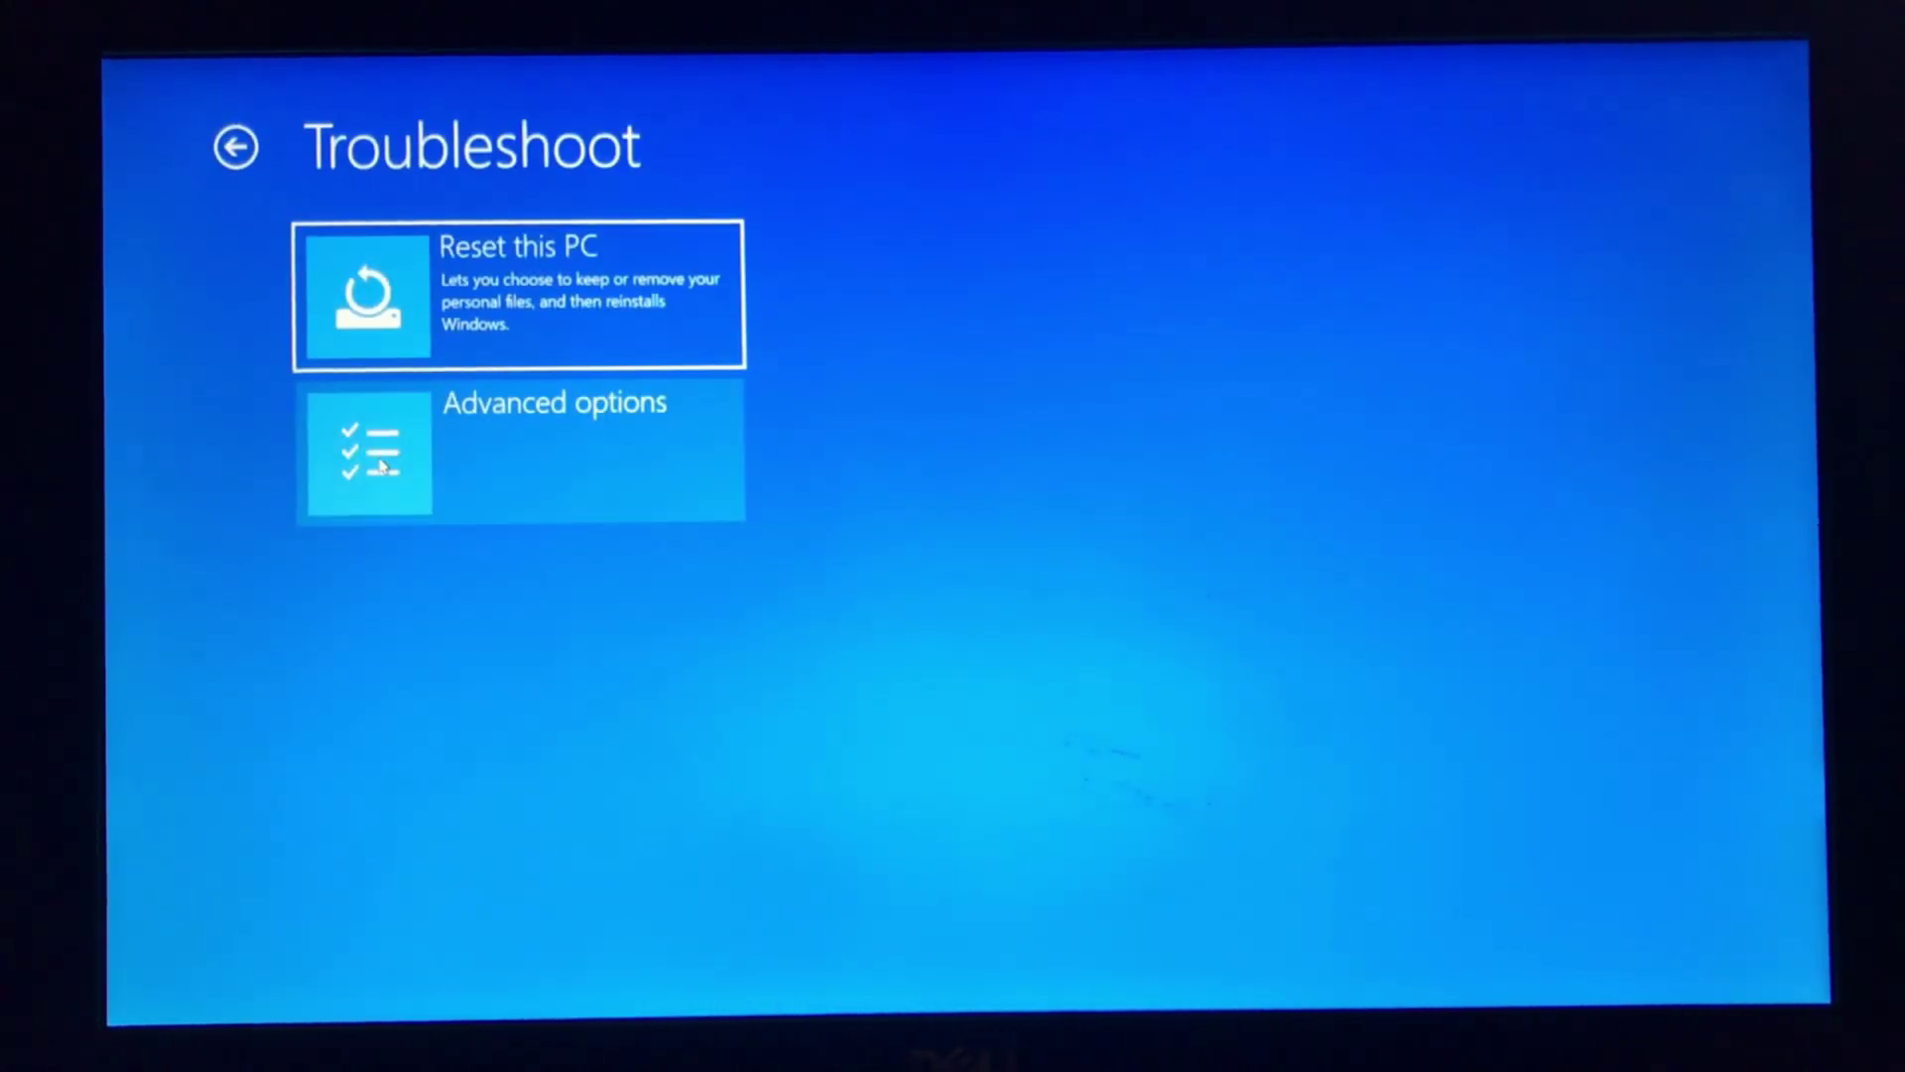
pyautogui.click(407, 459)
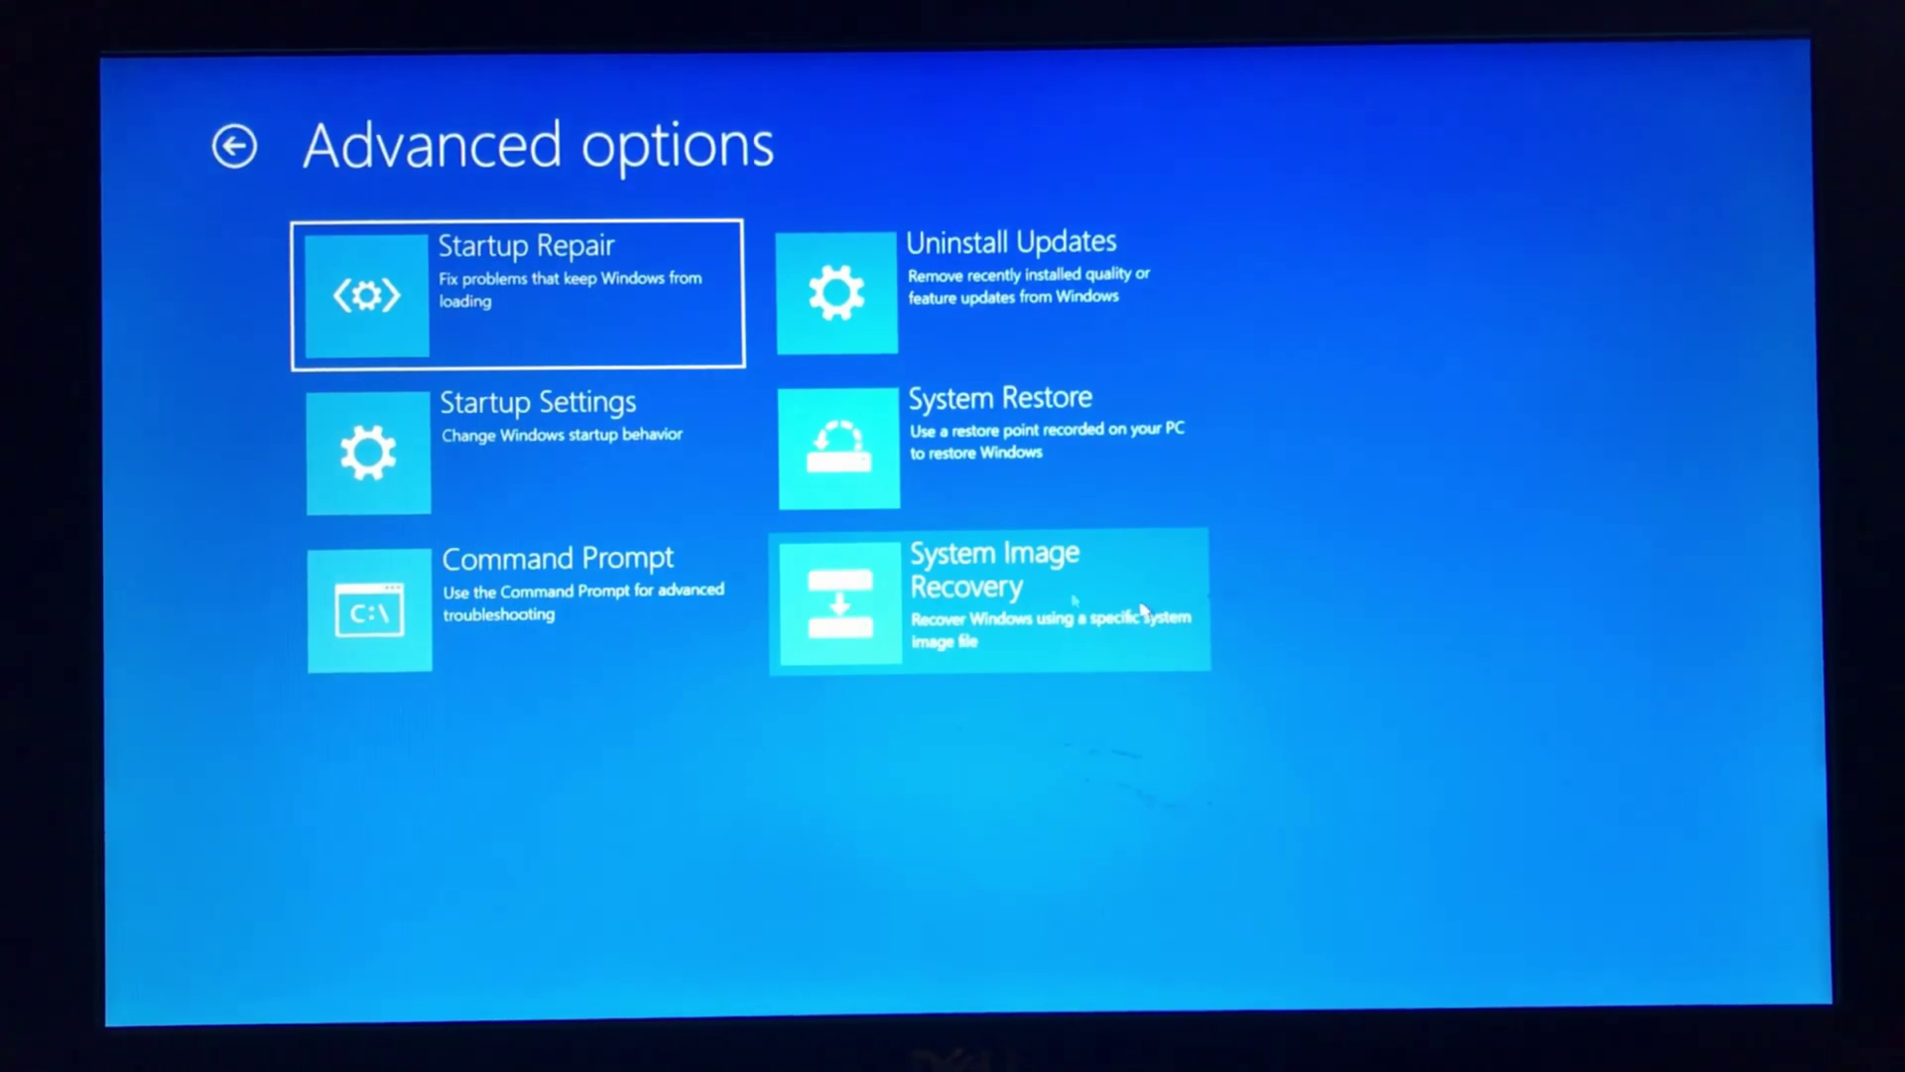
pyautogui.click(885, 597)
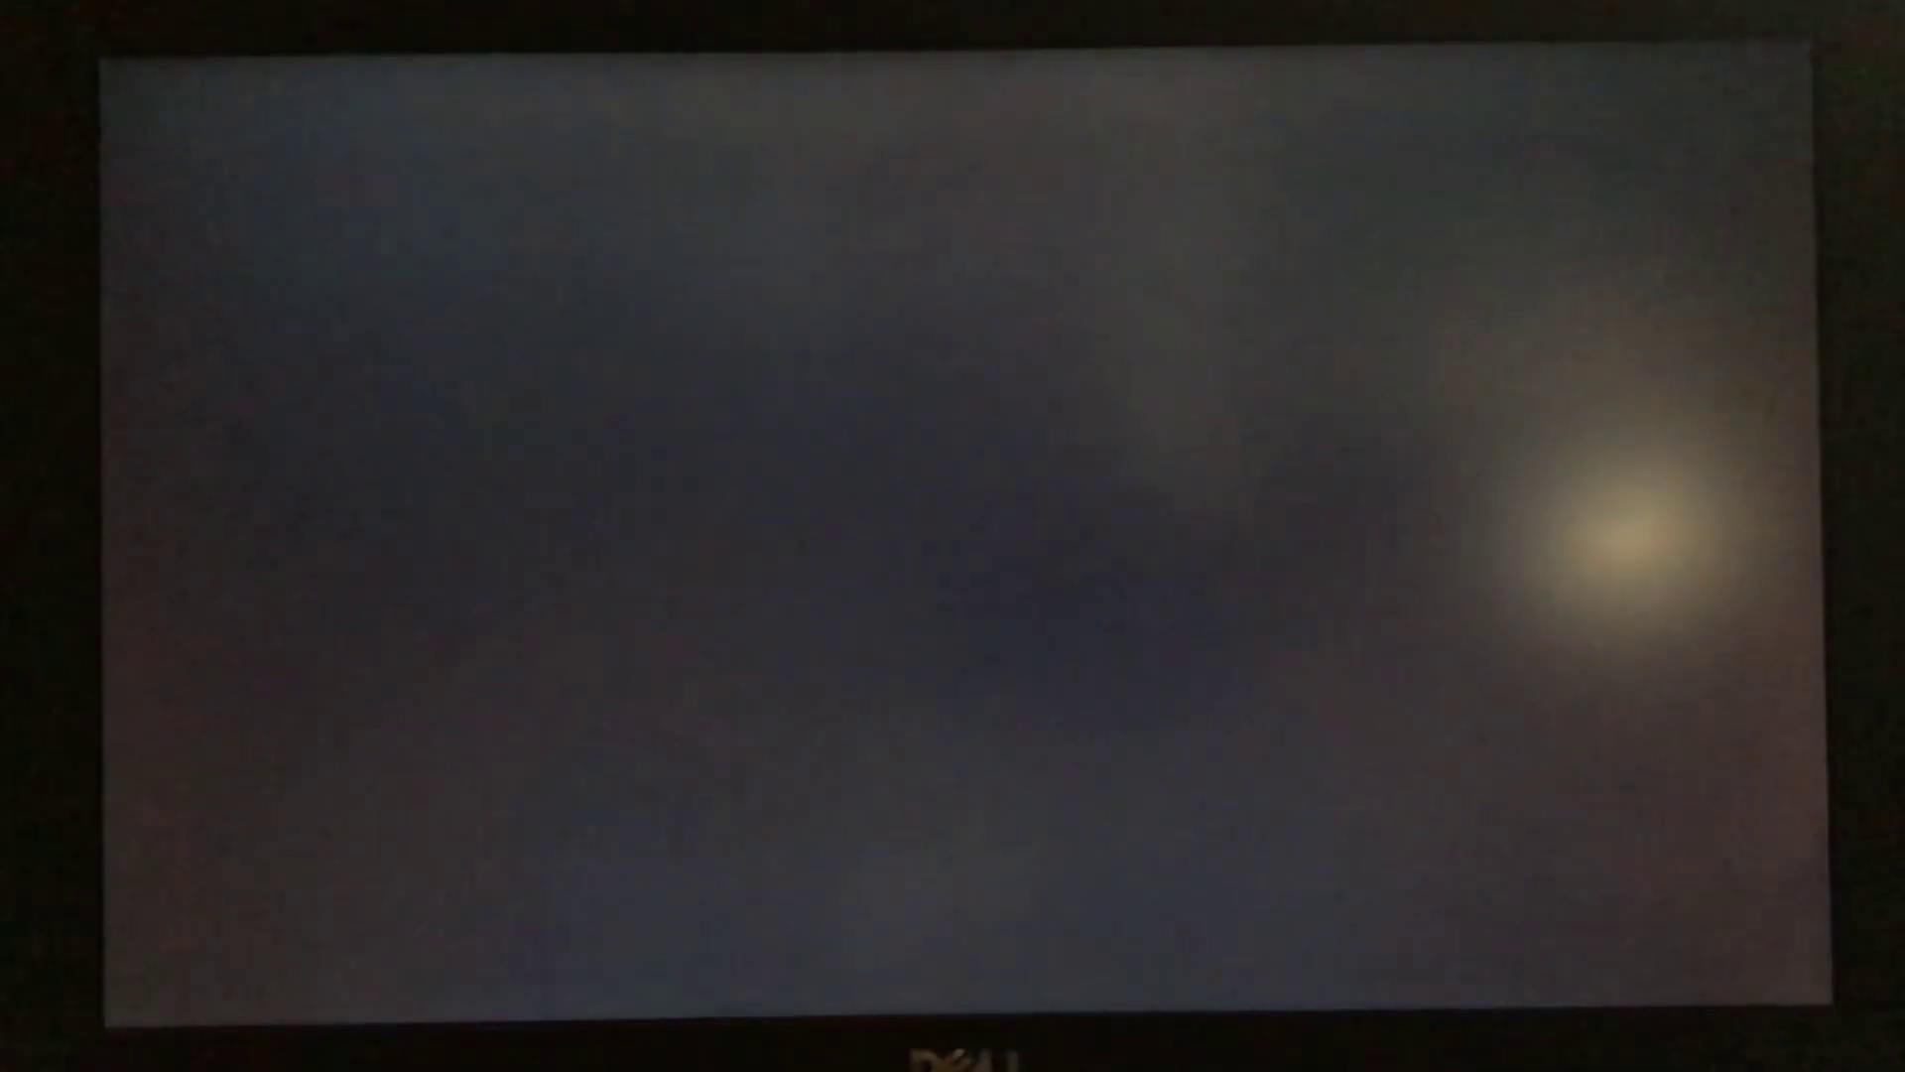